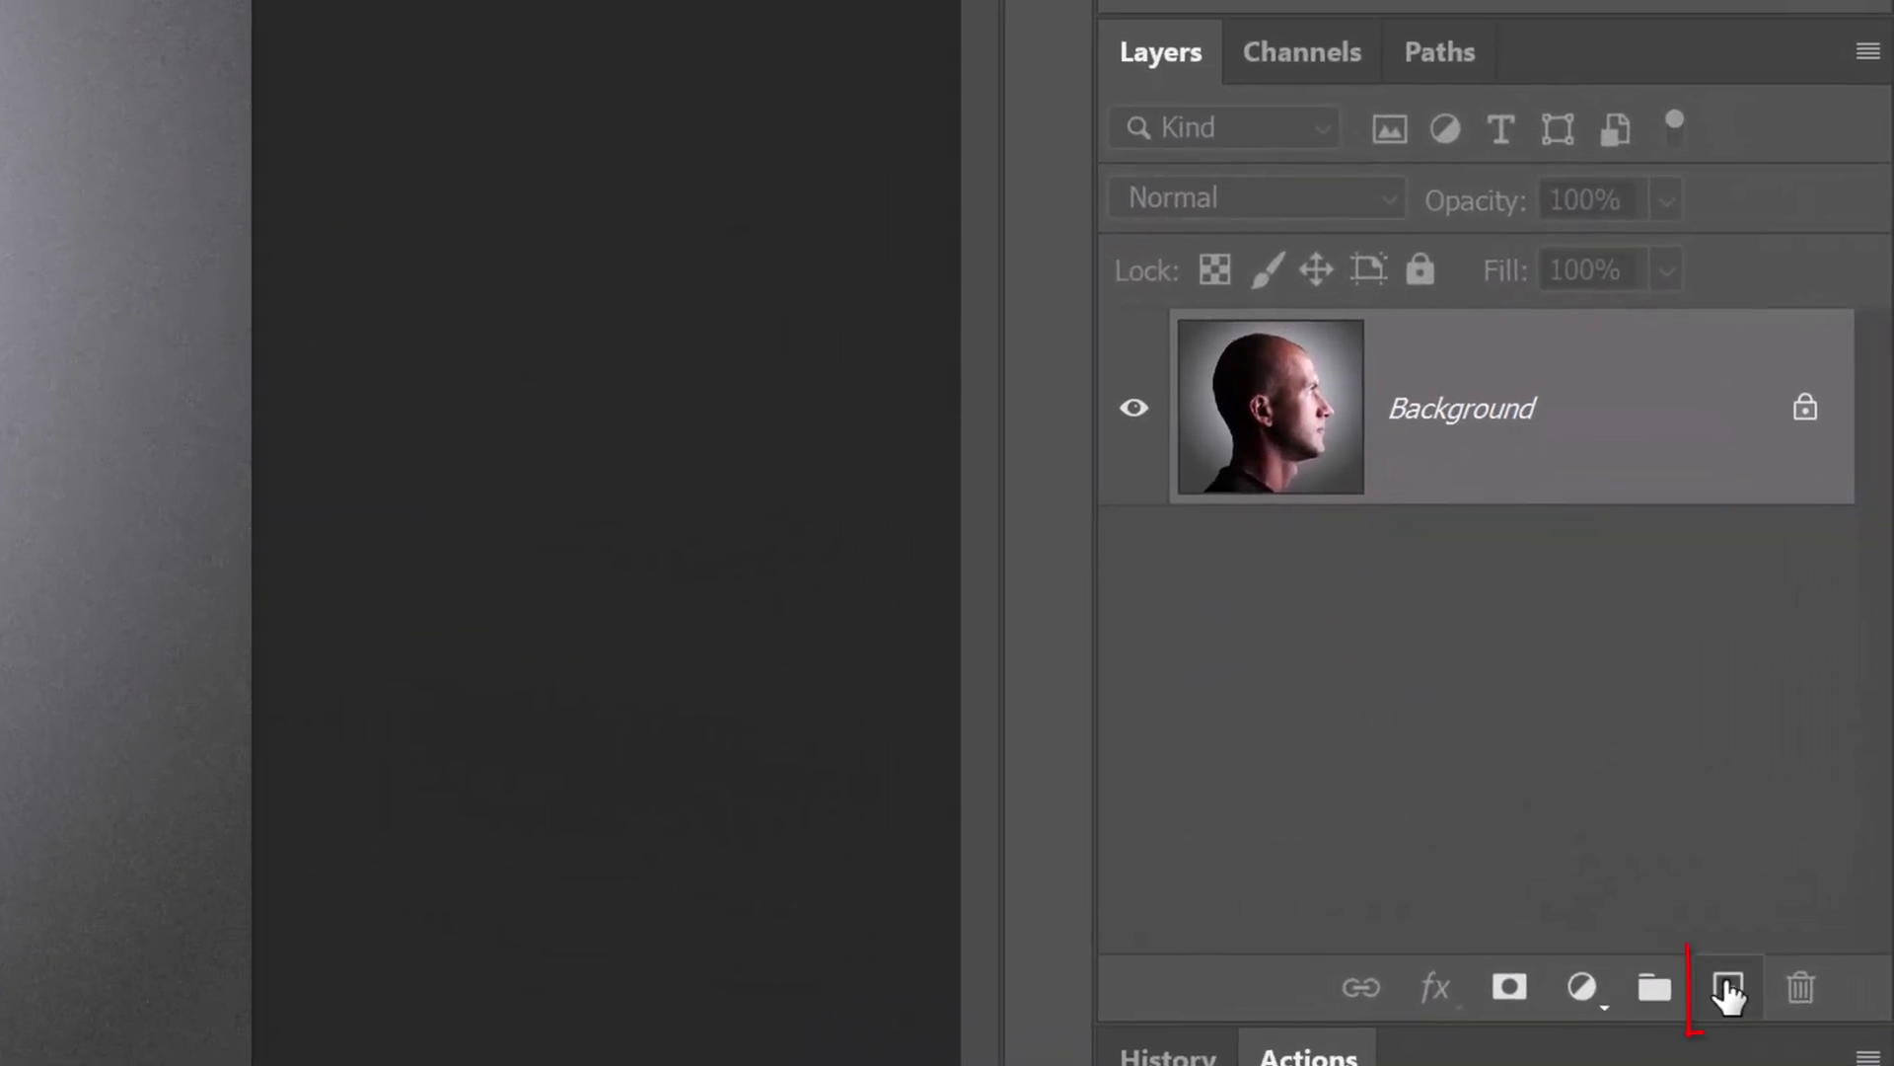
Add a solid-white Layer 1 above the portrait and select the Rectangular Marquee Tool.
{"action": "left_click", "coordinate": [1731, 991]}
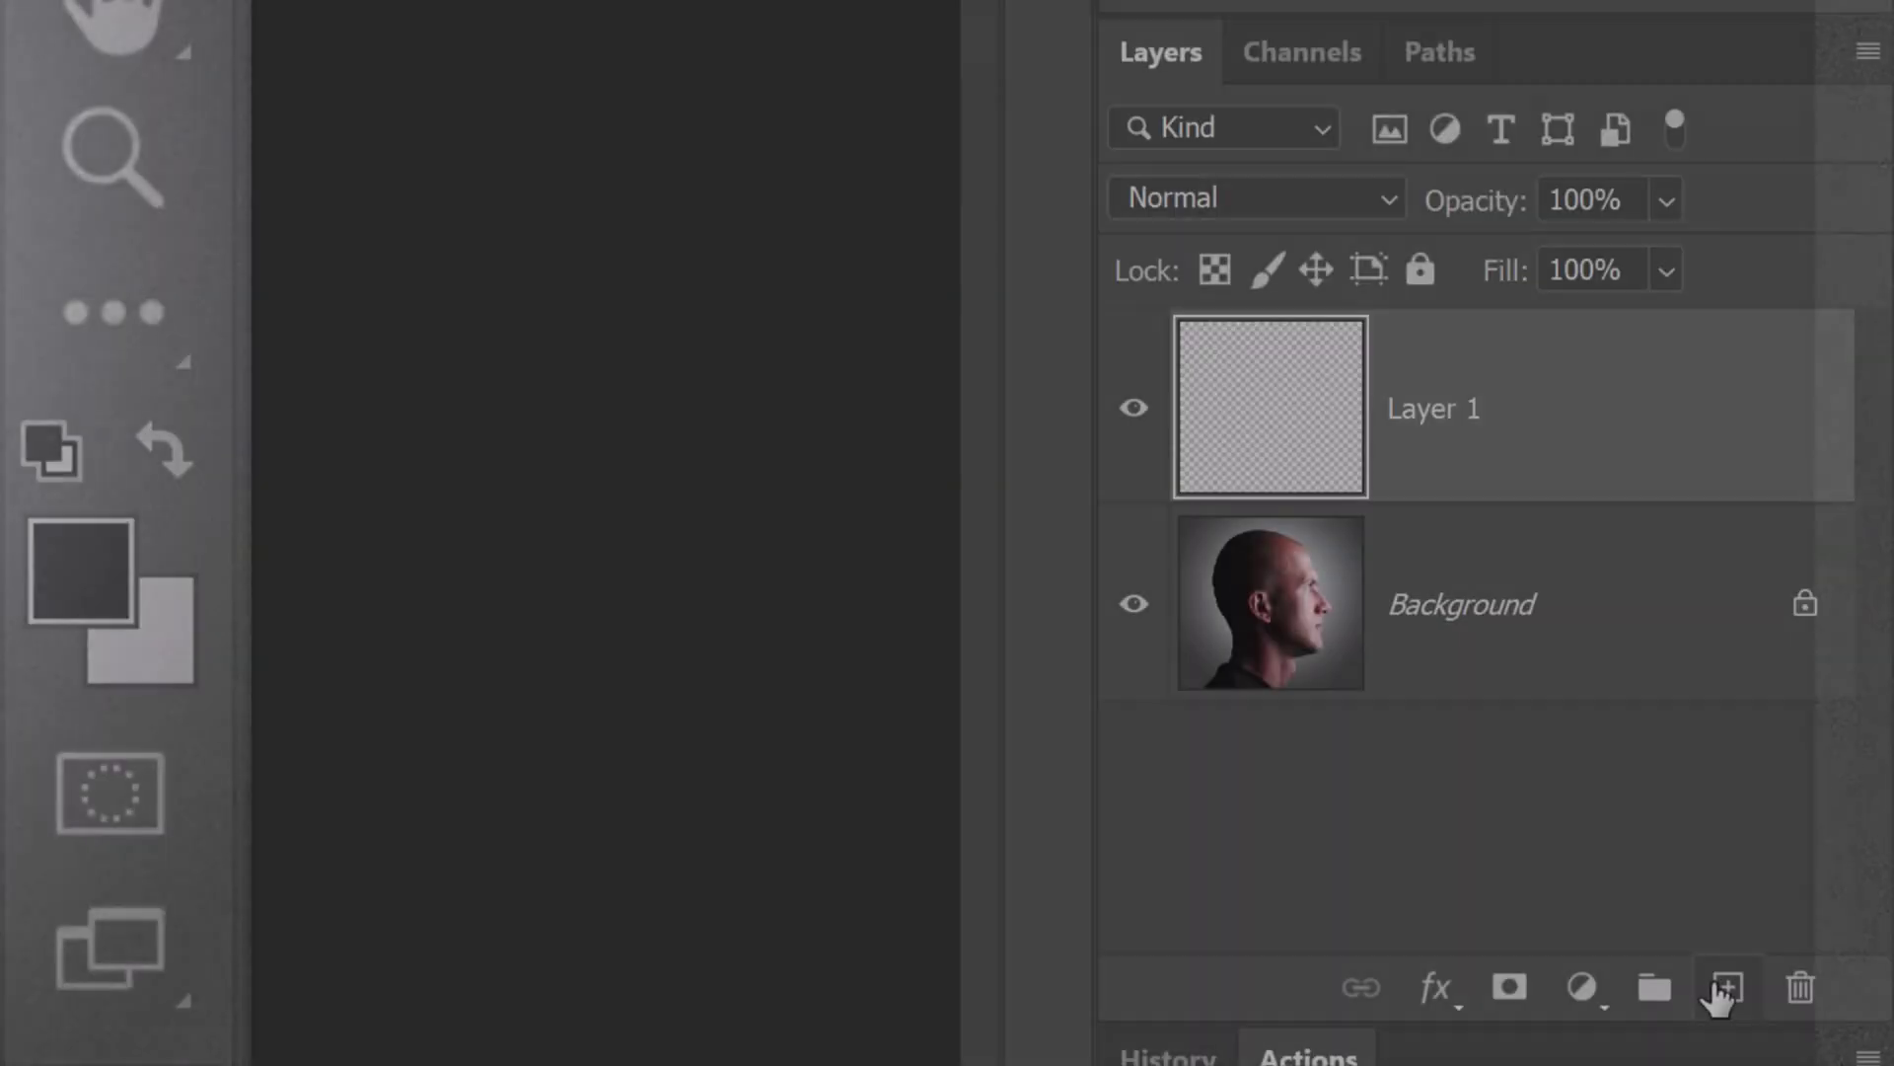
{"action": "key", "text": "ctrl+Delete"}
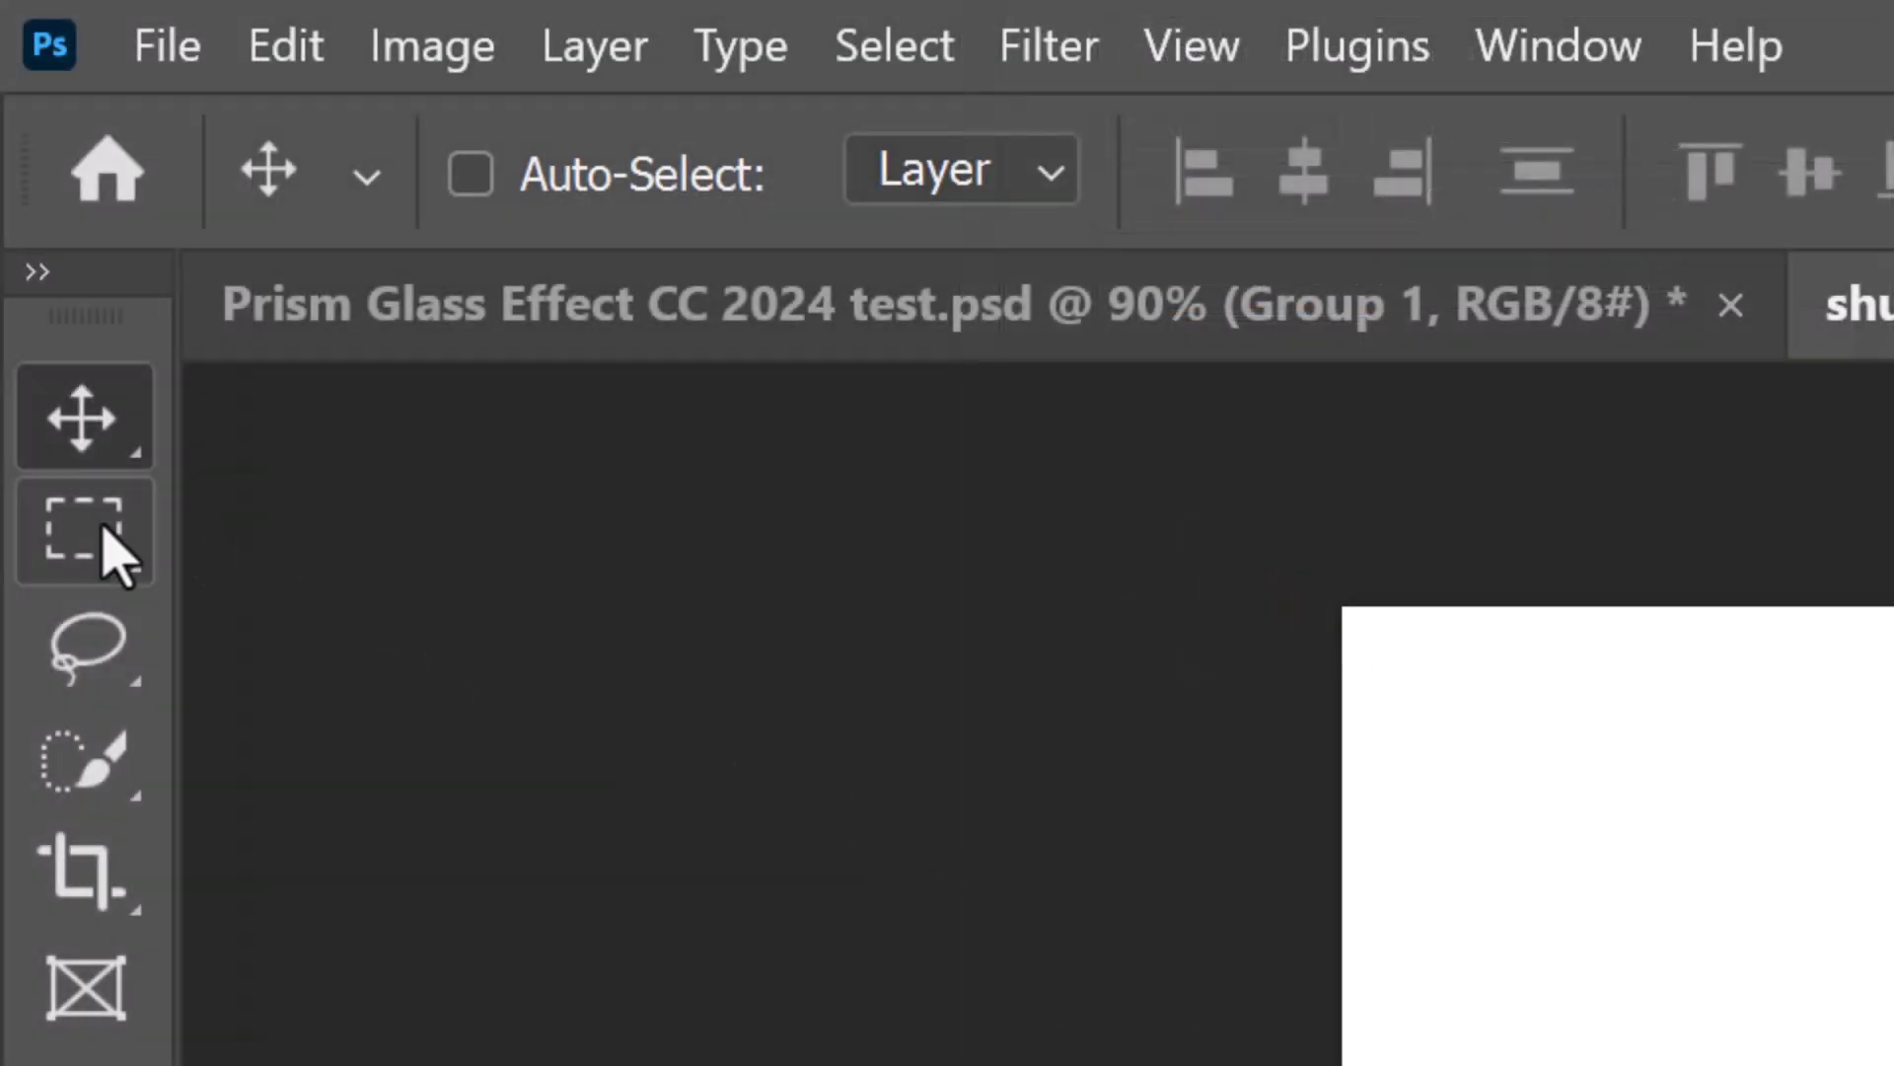
{"action": "right_click", "coordinate": [84, 528]}
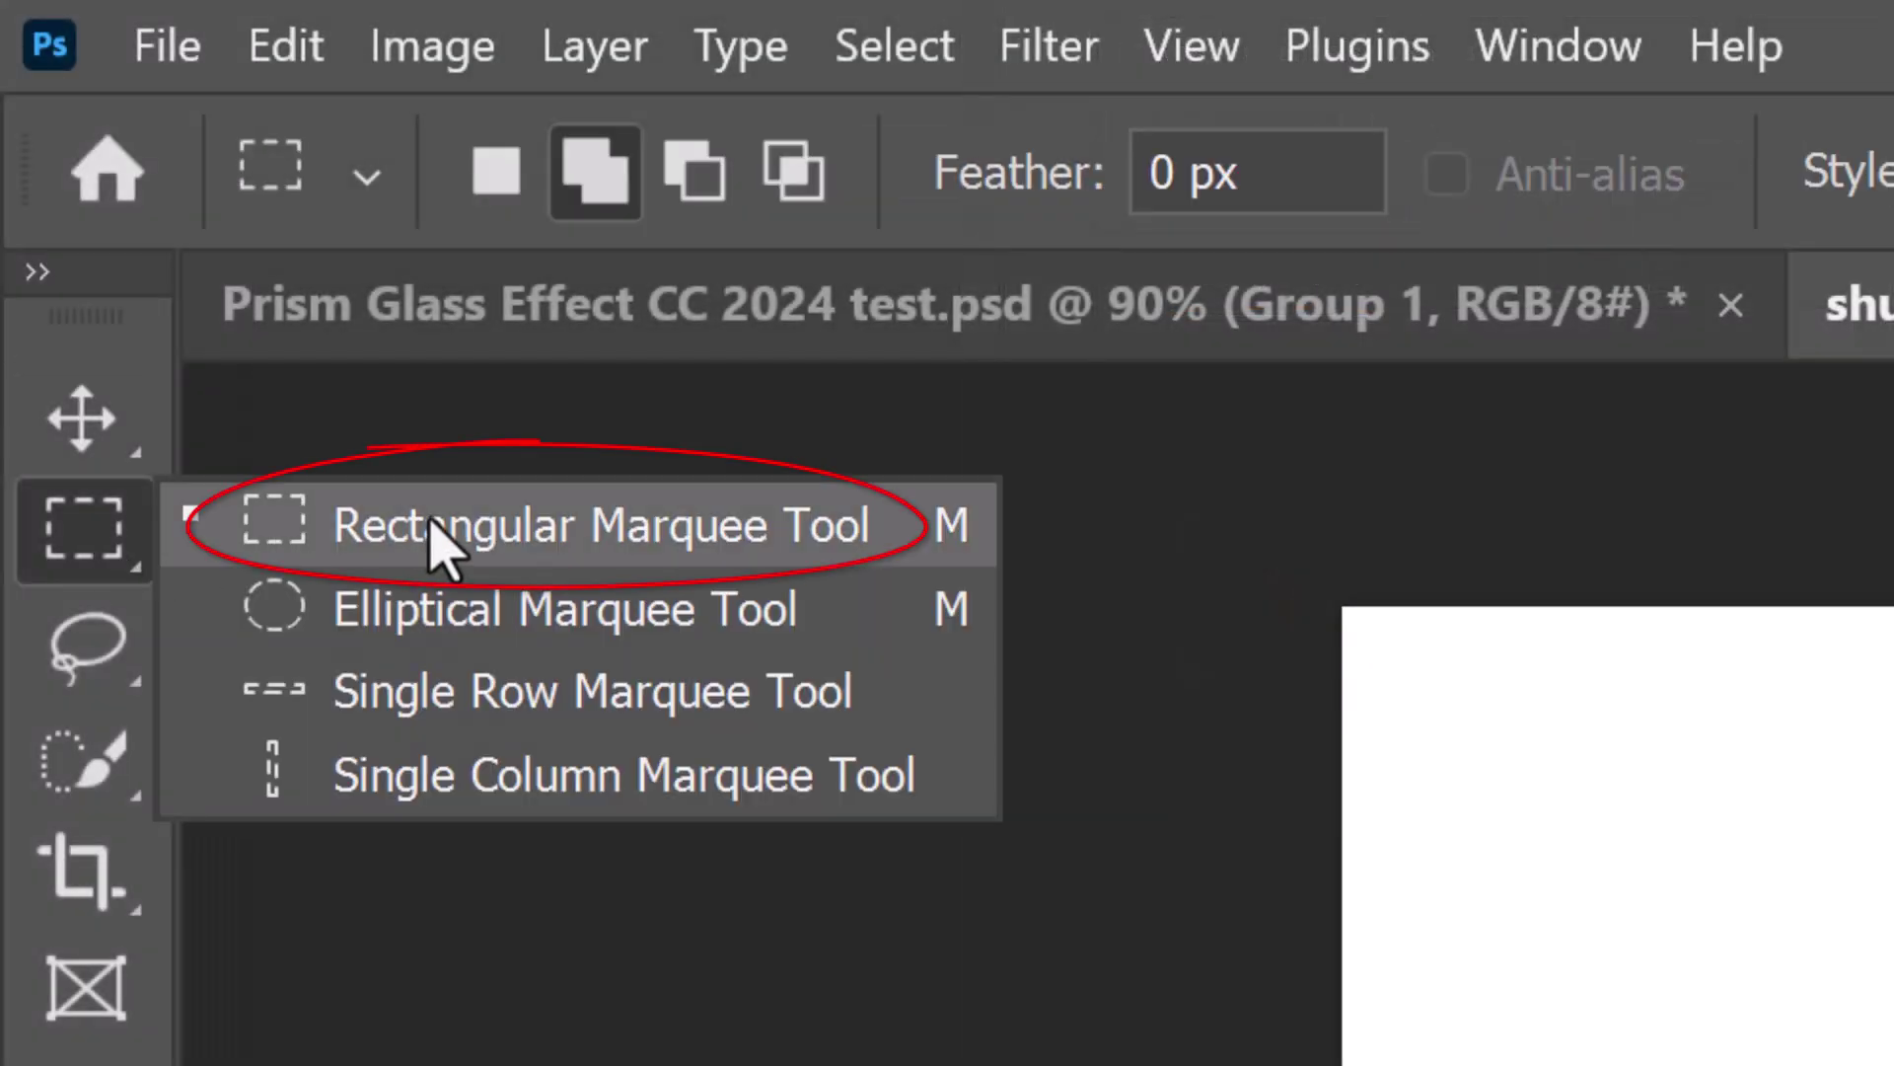
{"action": "left_click", "coordinate": [444, 533]}
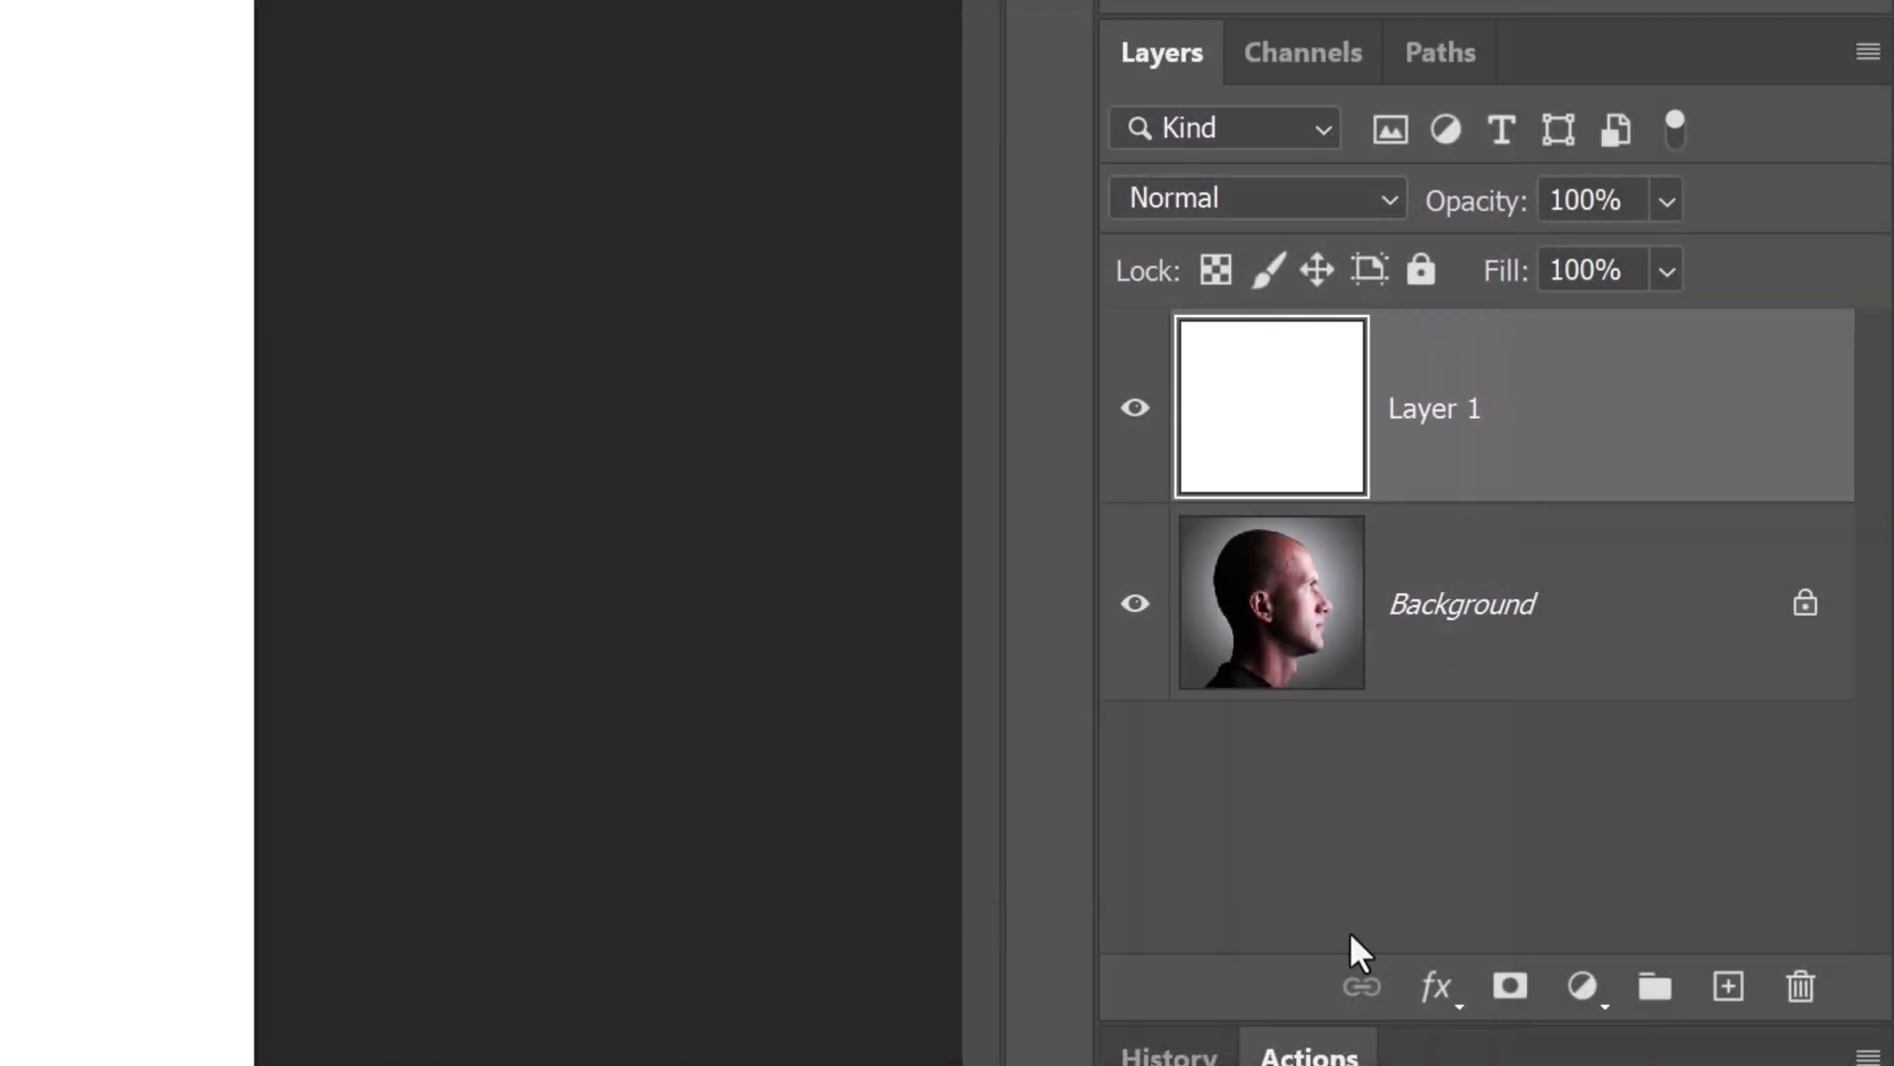
Add a linear Gradient Fill layer at -180° using the black-to-white Basics preset.
{"action": "left_click", "coordinate": [1581, 987]}
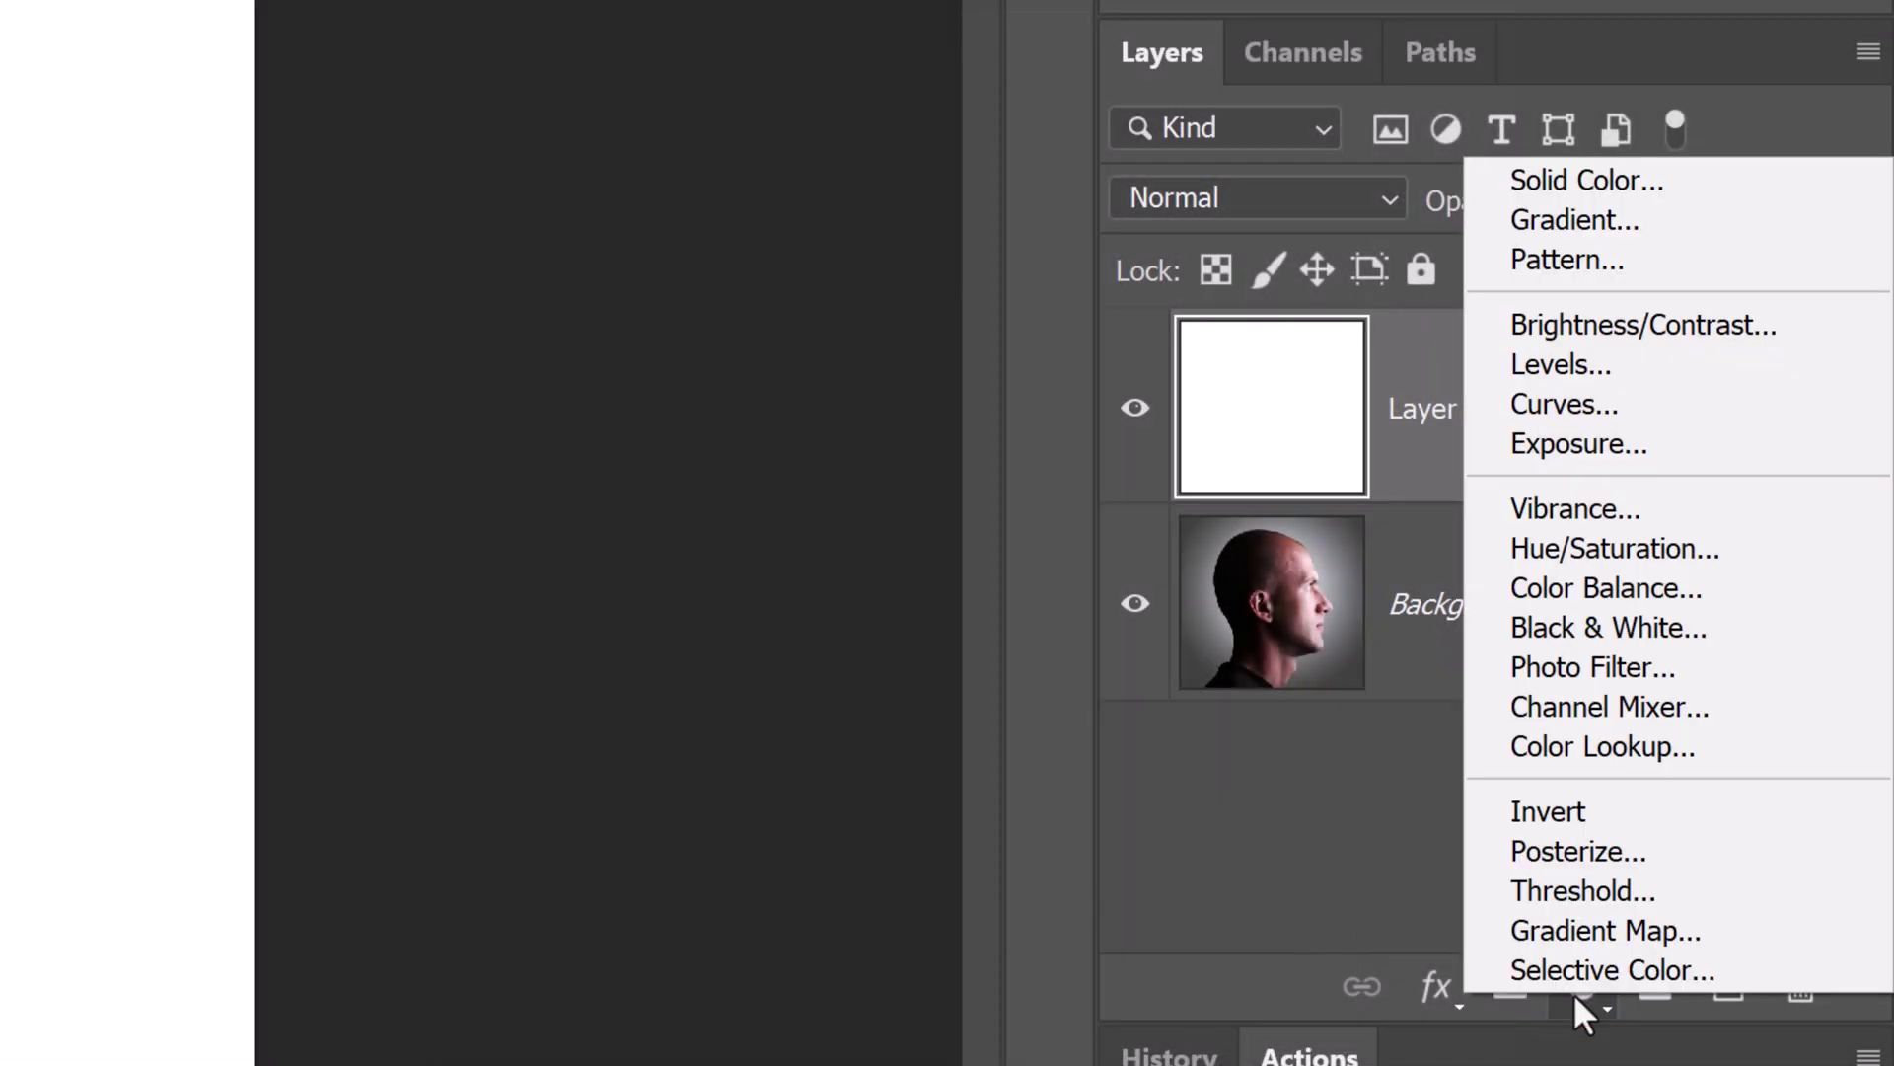
{"action": "left_click", "coordinate": [1566, 223]}
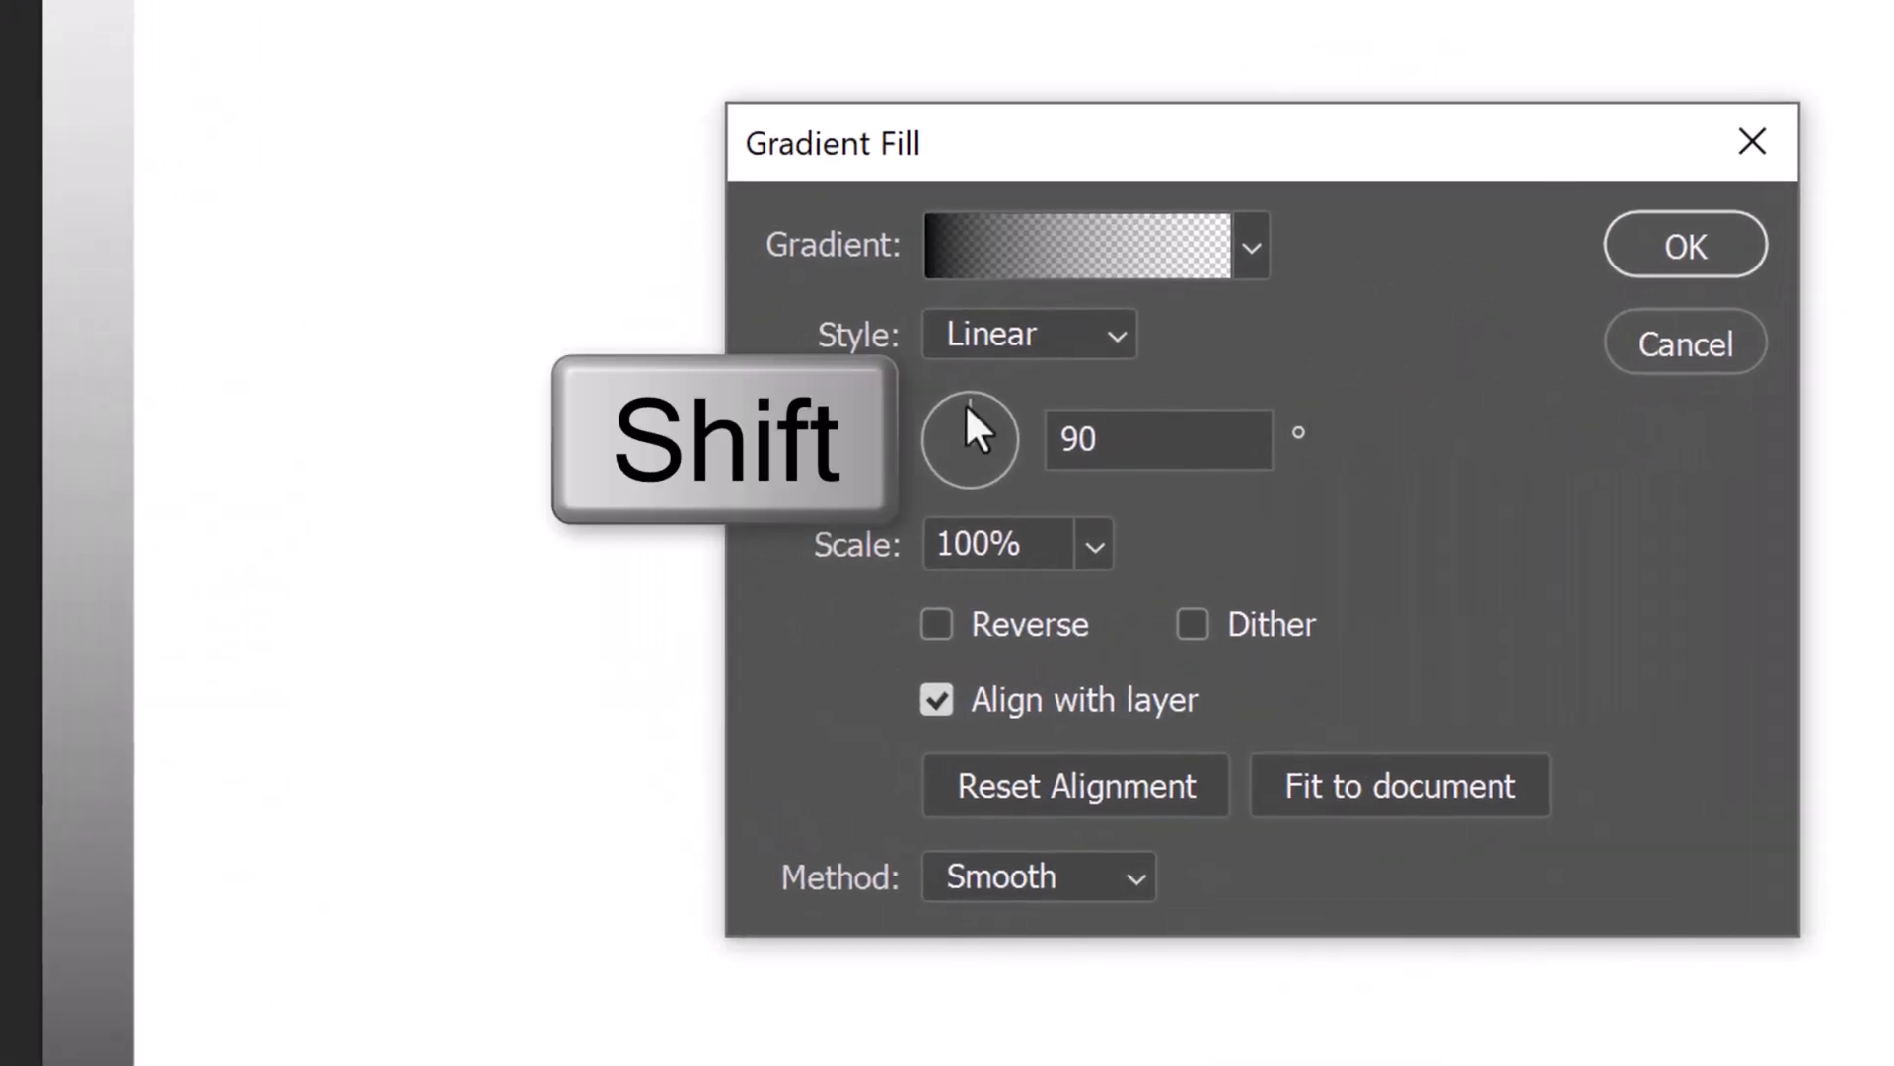
{"action": "left_click_drag", "start_coordinate": [965, 402], "coordinate": [902, 428]}
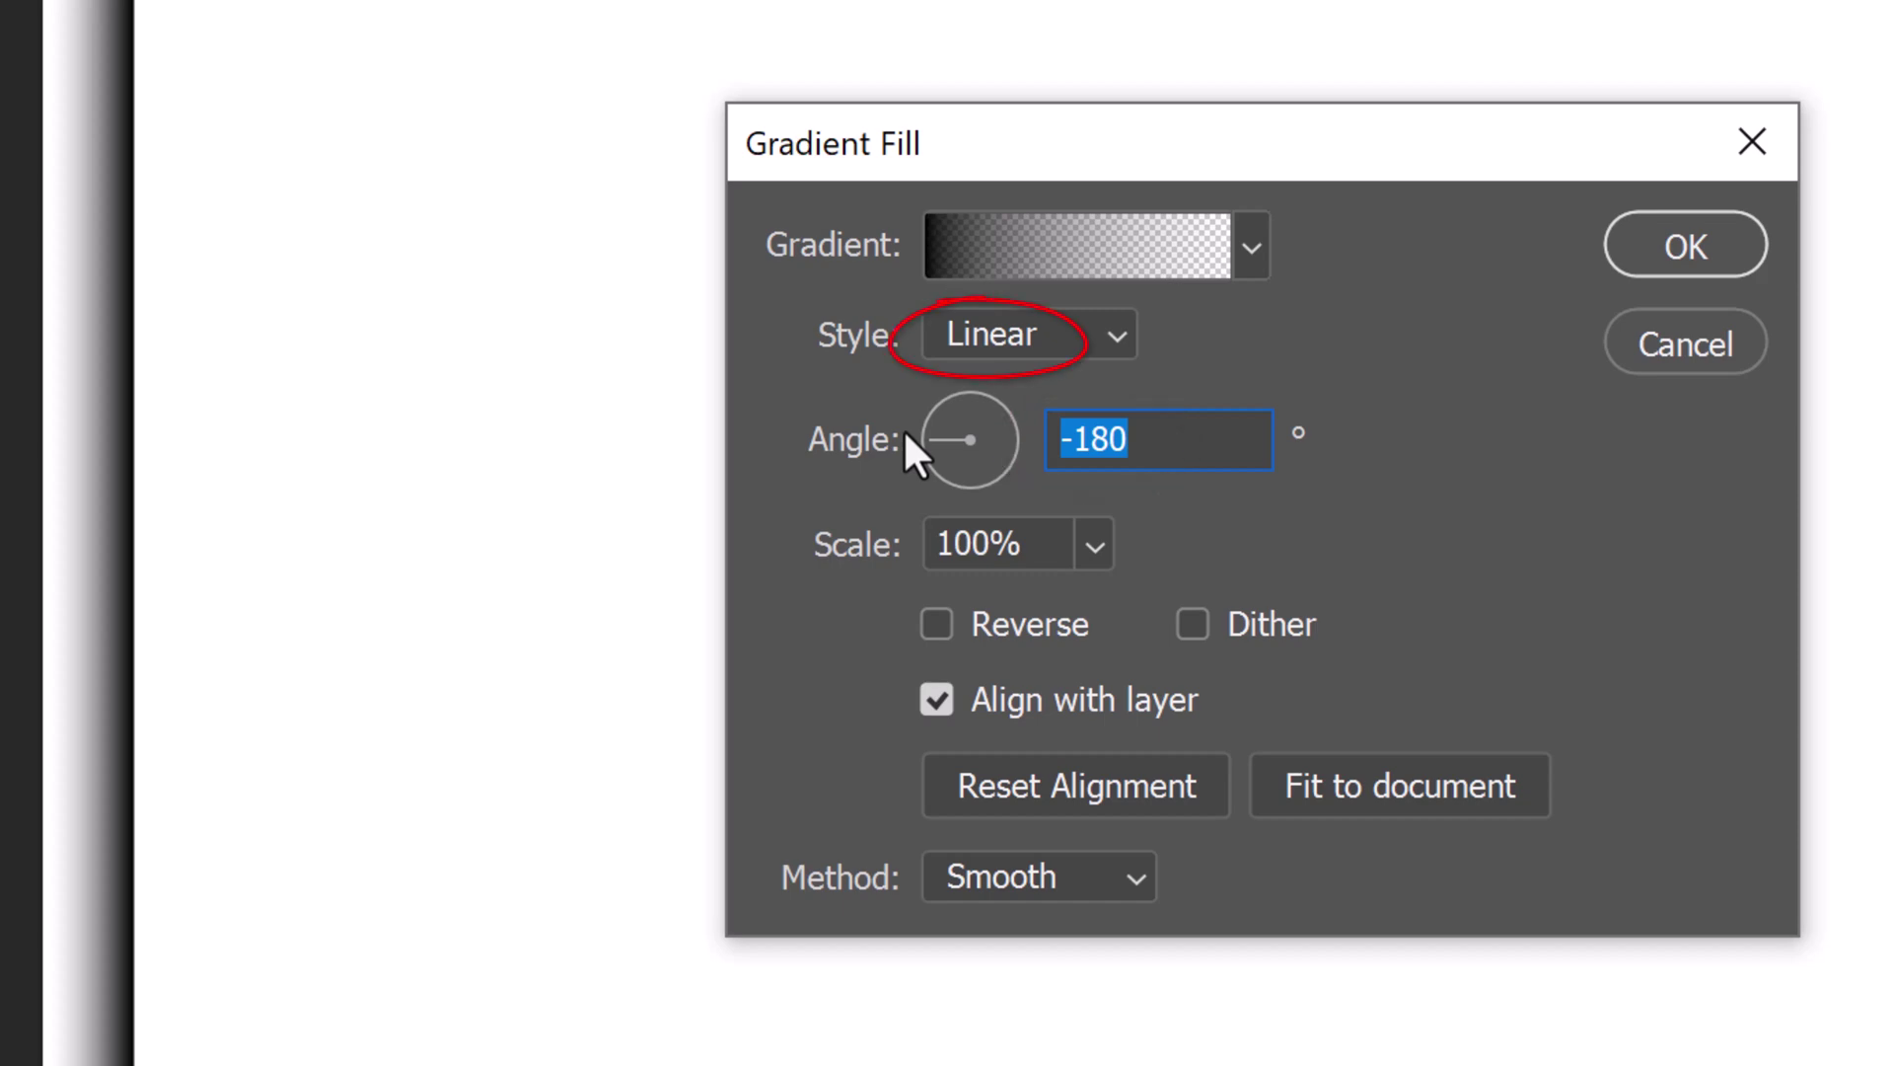
{"action": "left_click", "coordinate": [1249, 246]}
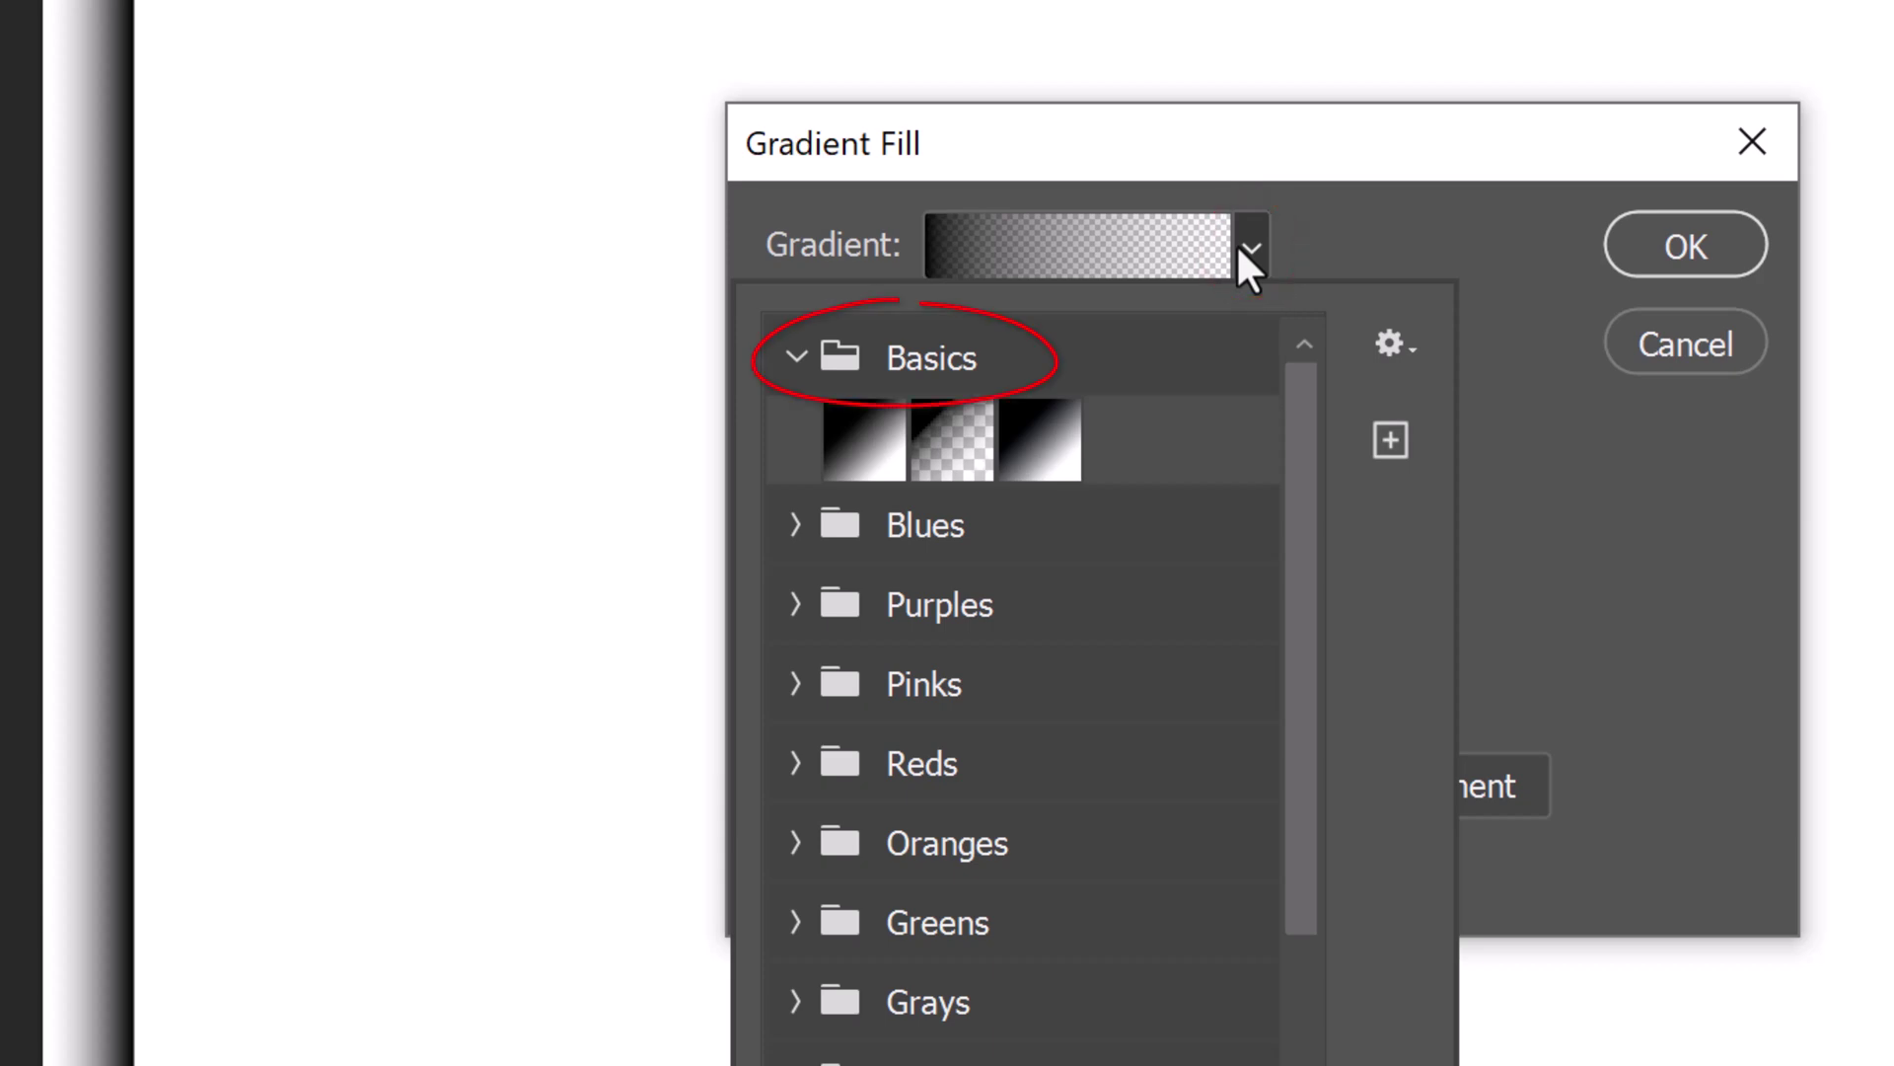
{"action": "left_click", "coordinate": [862, 439]}
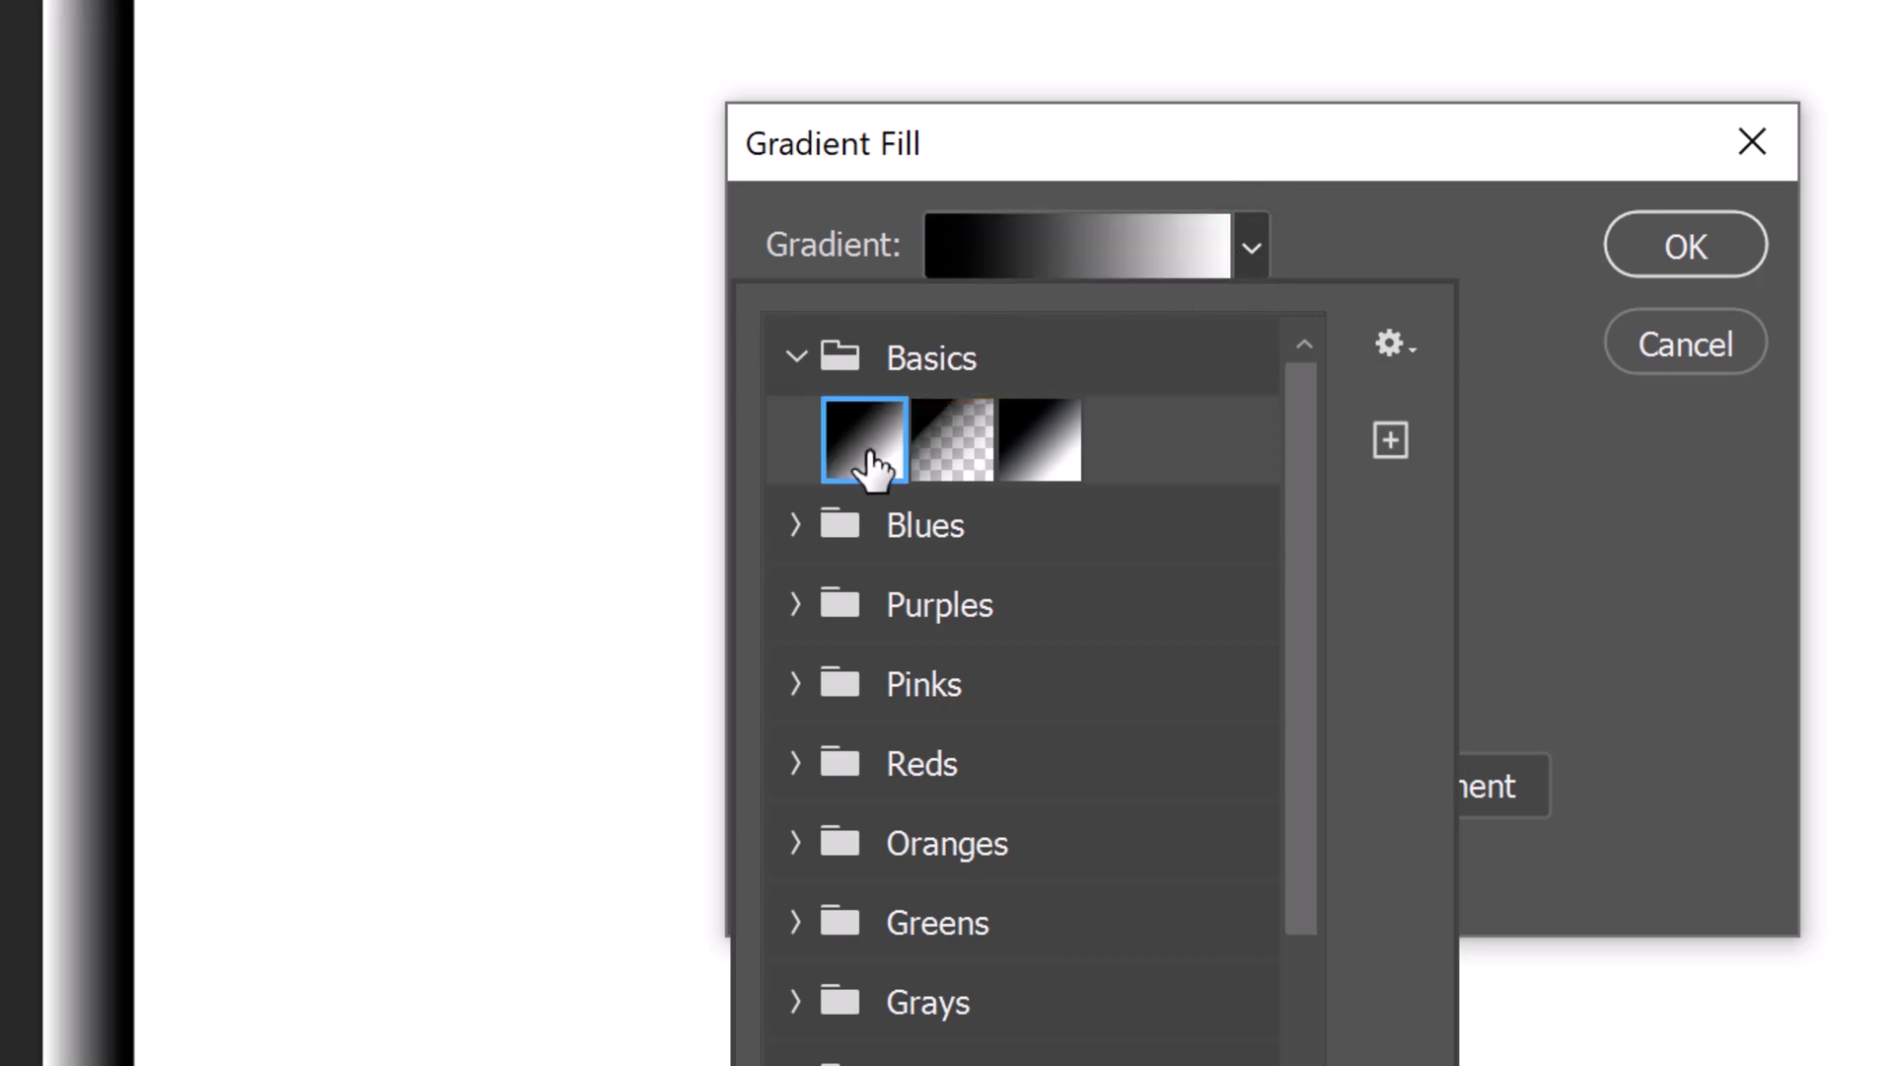
{"action": "left_click", "coordinate": [1591, 445]}
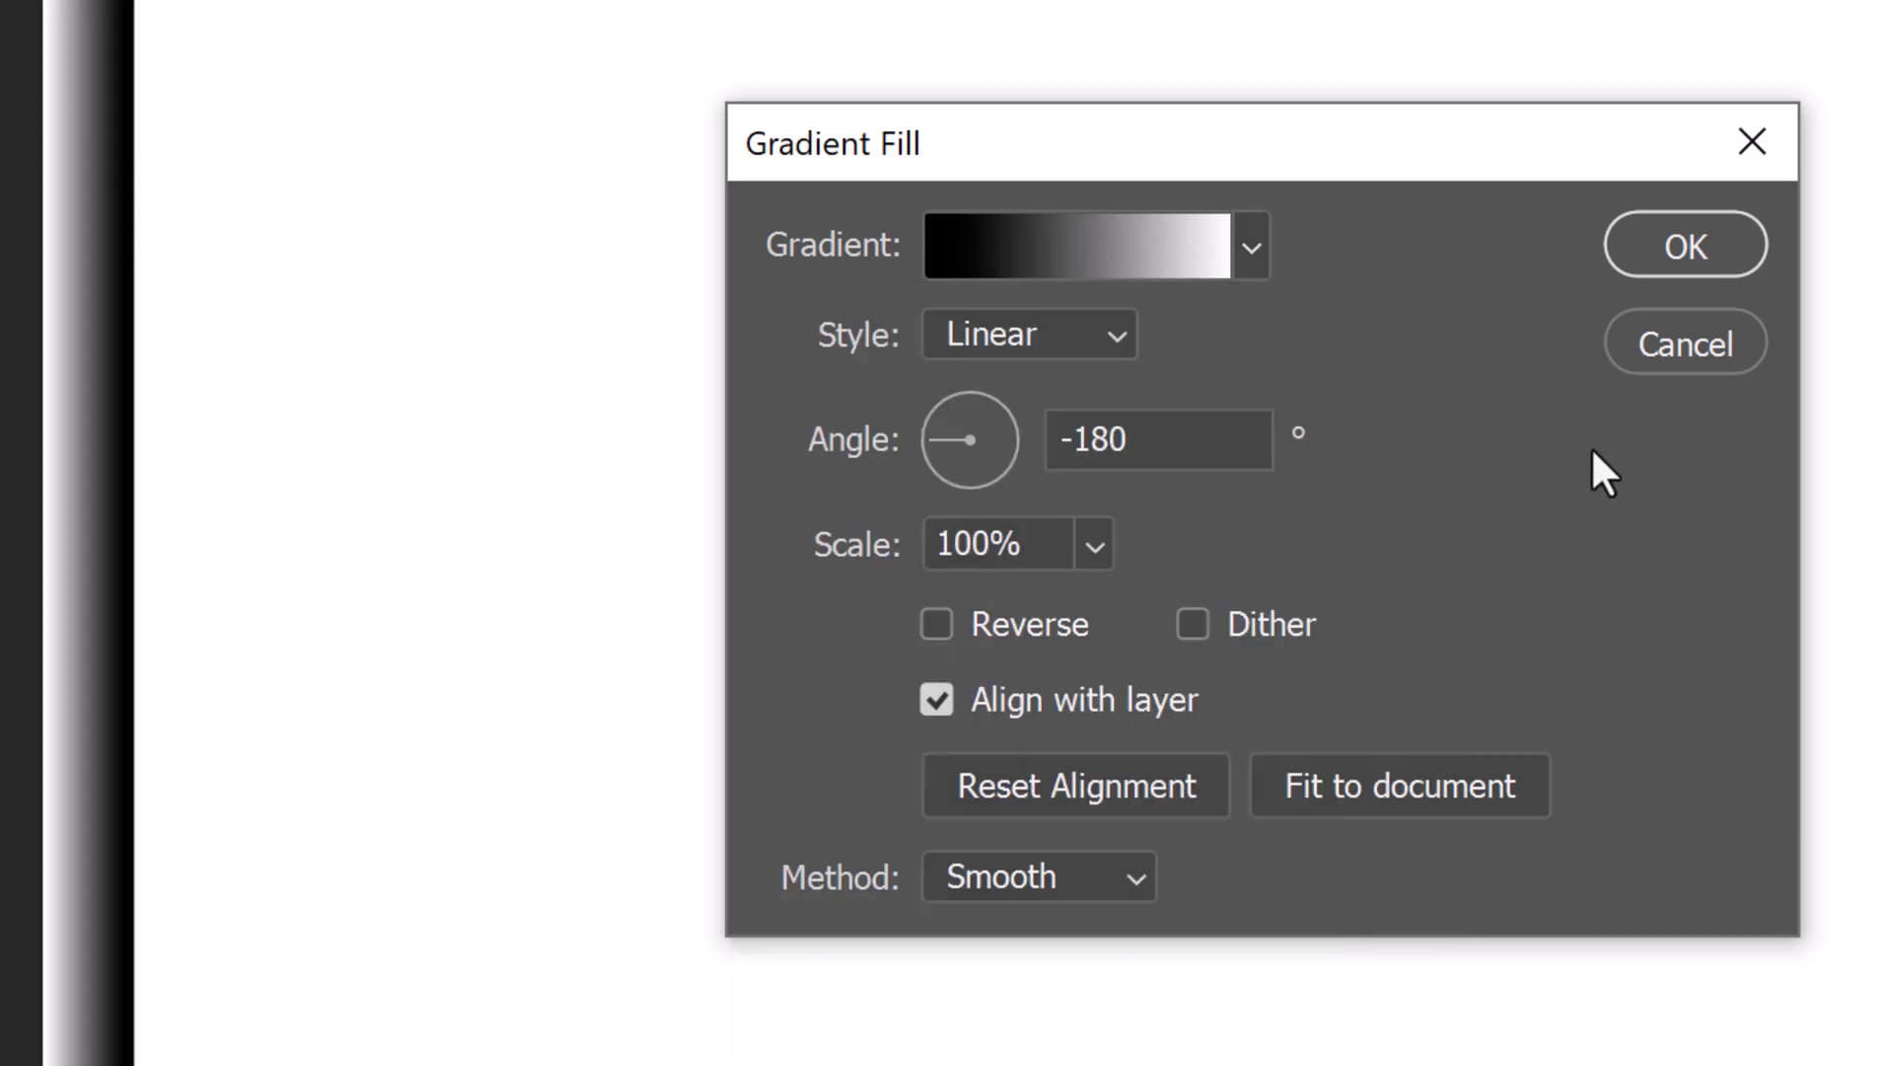
Add a white colour stop at 80% in the Gradient Editor.
{"action": "left_click", "coordinate": [1077, 250]}
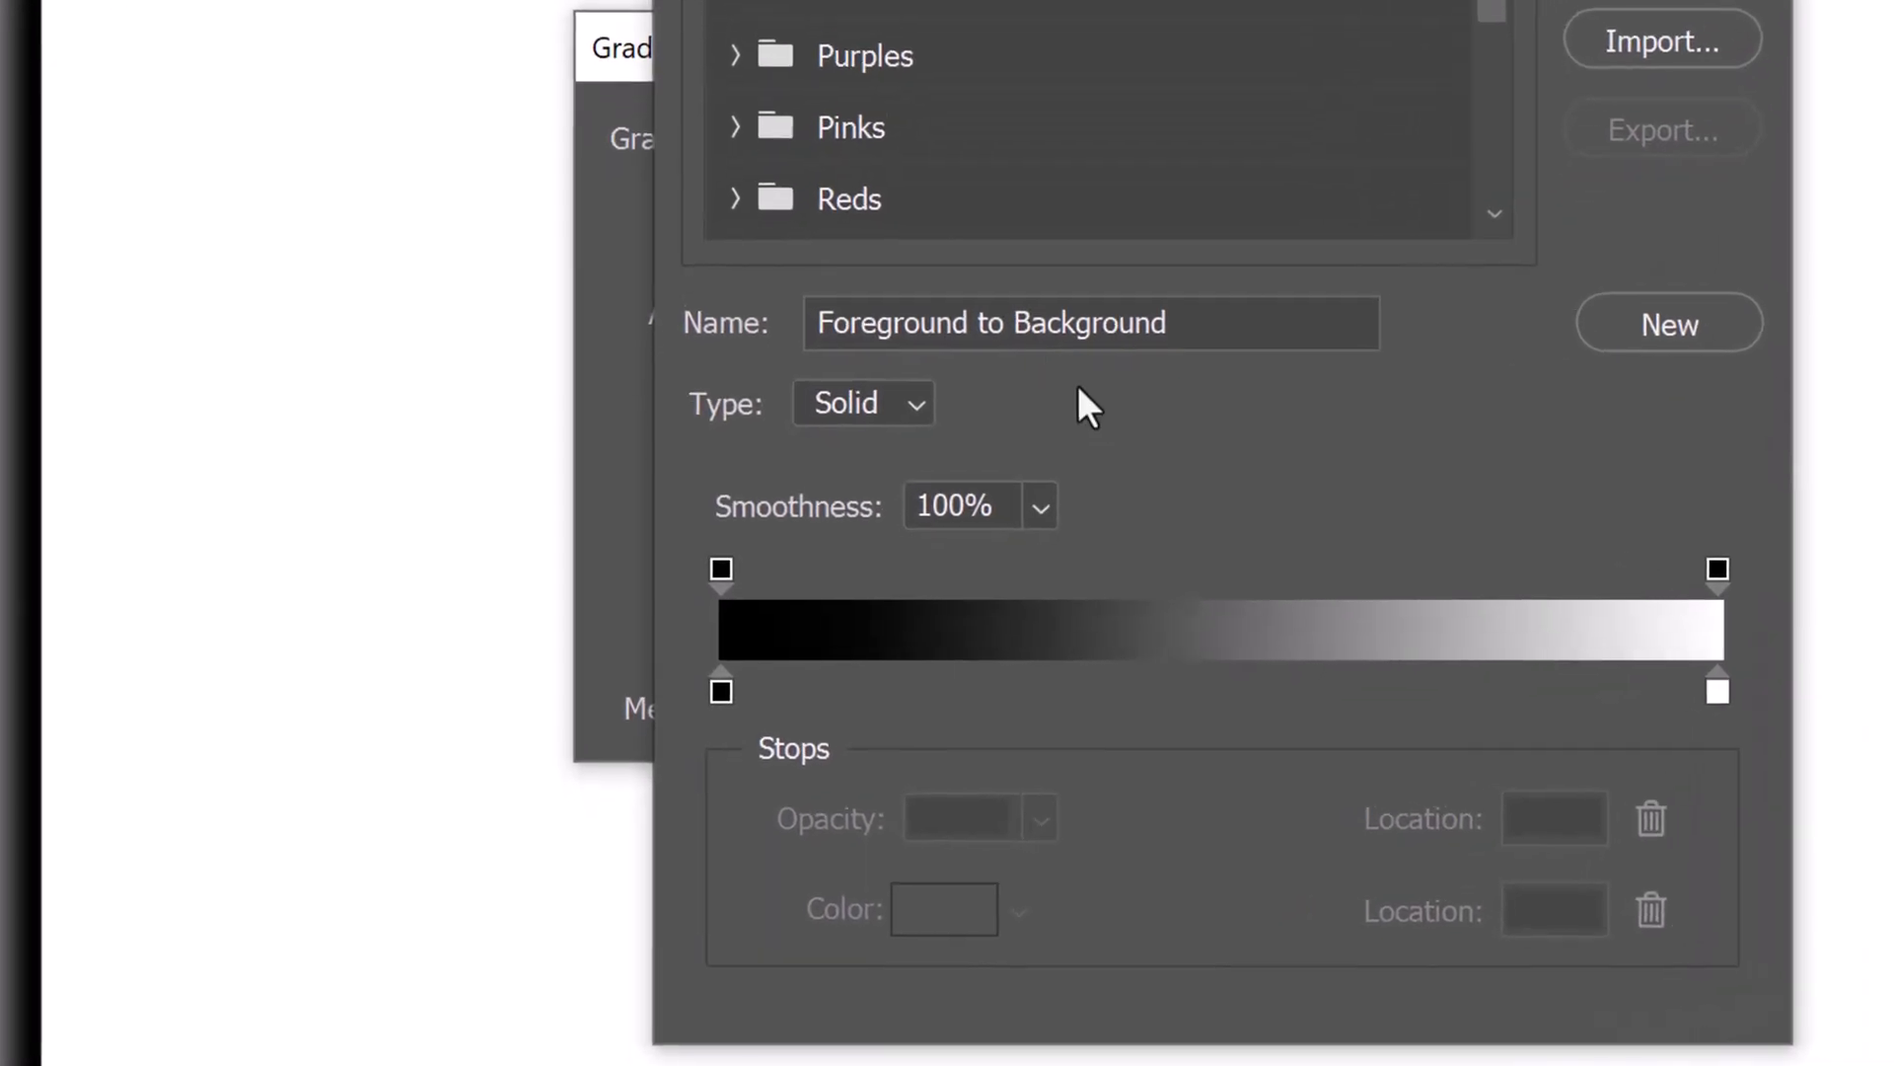
{"action": "left_click", "coordinate": [1162, 769]}
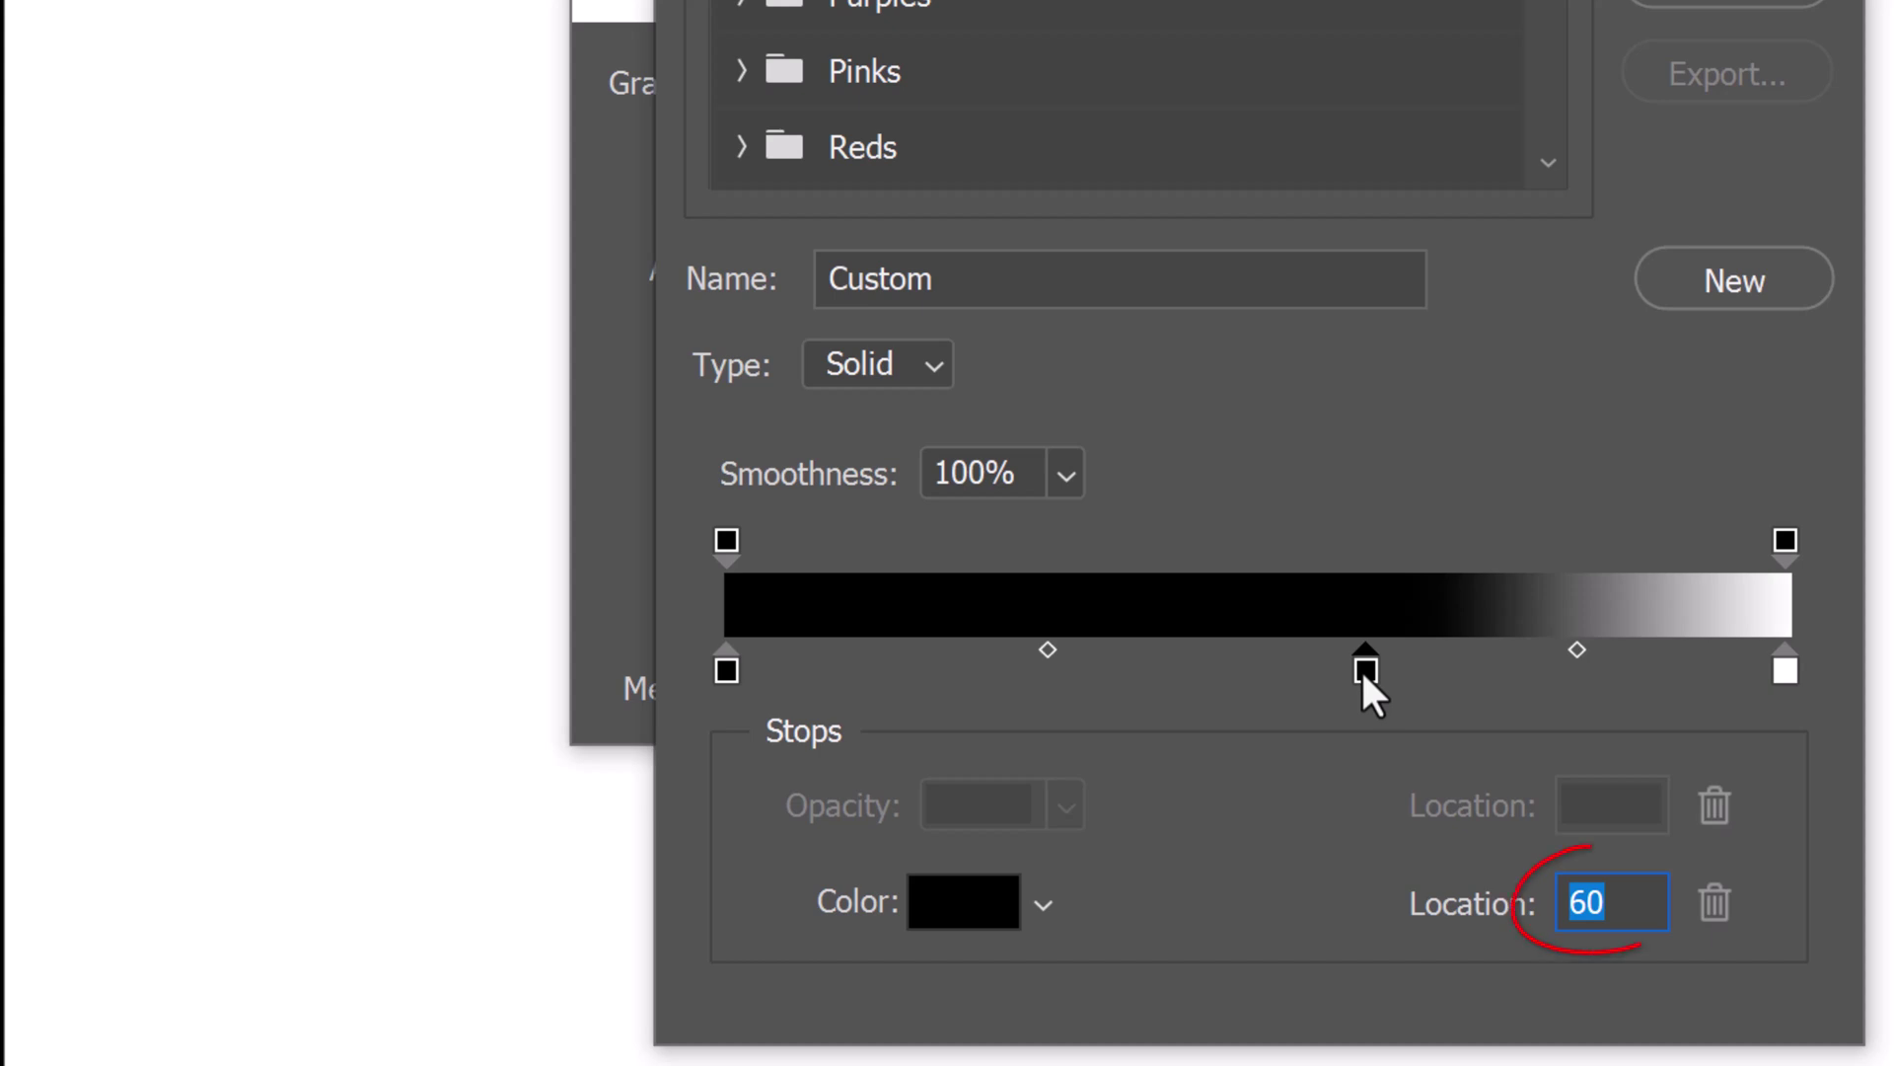
{"action": "type", "text": "80"}
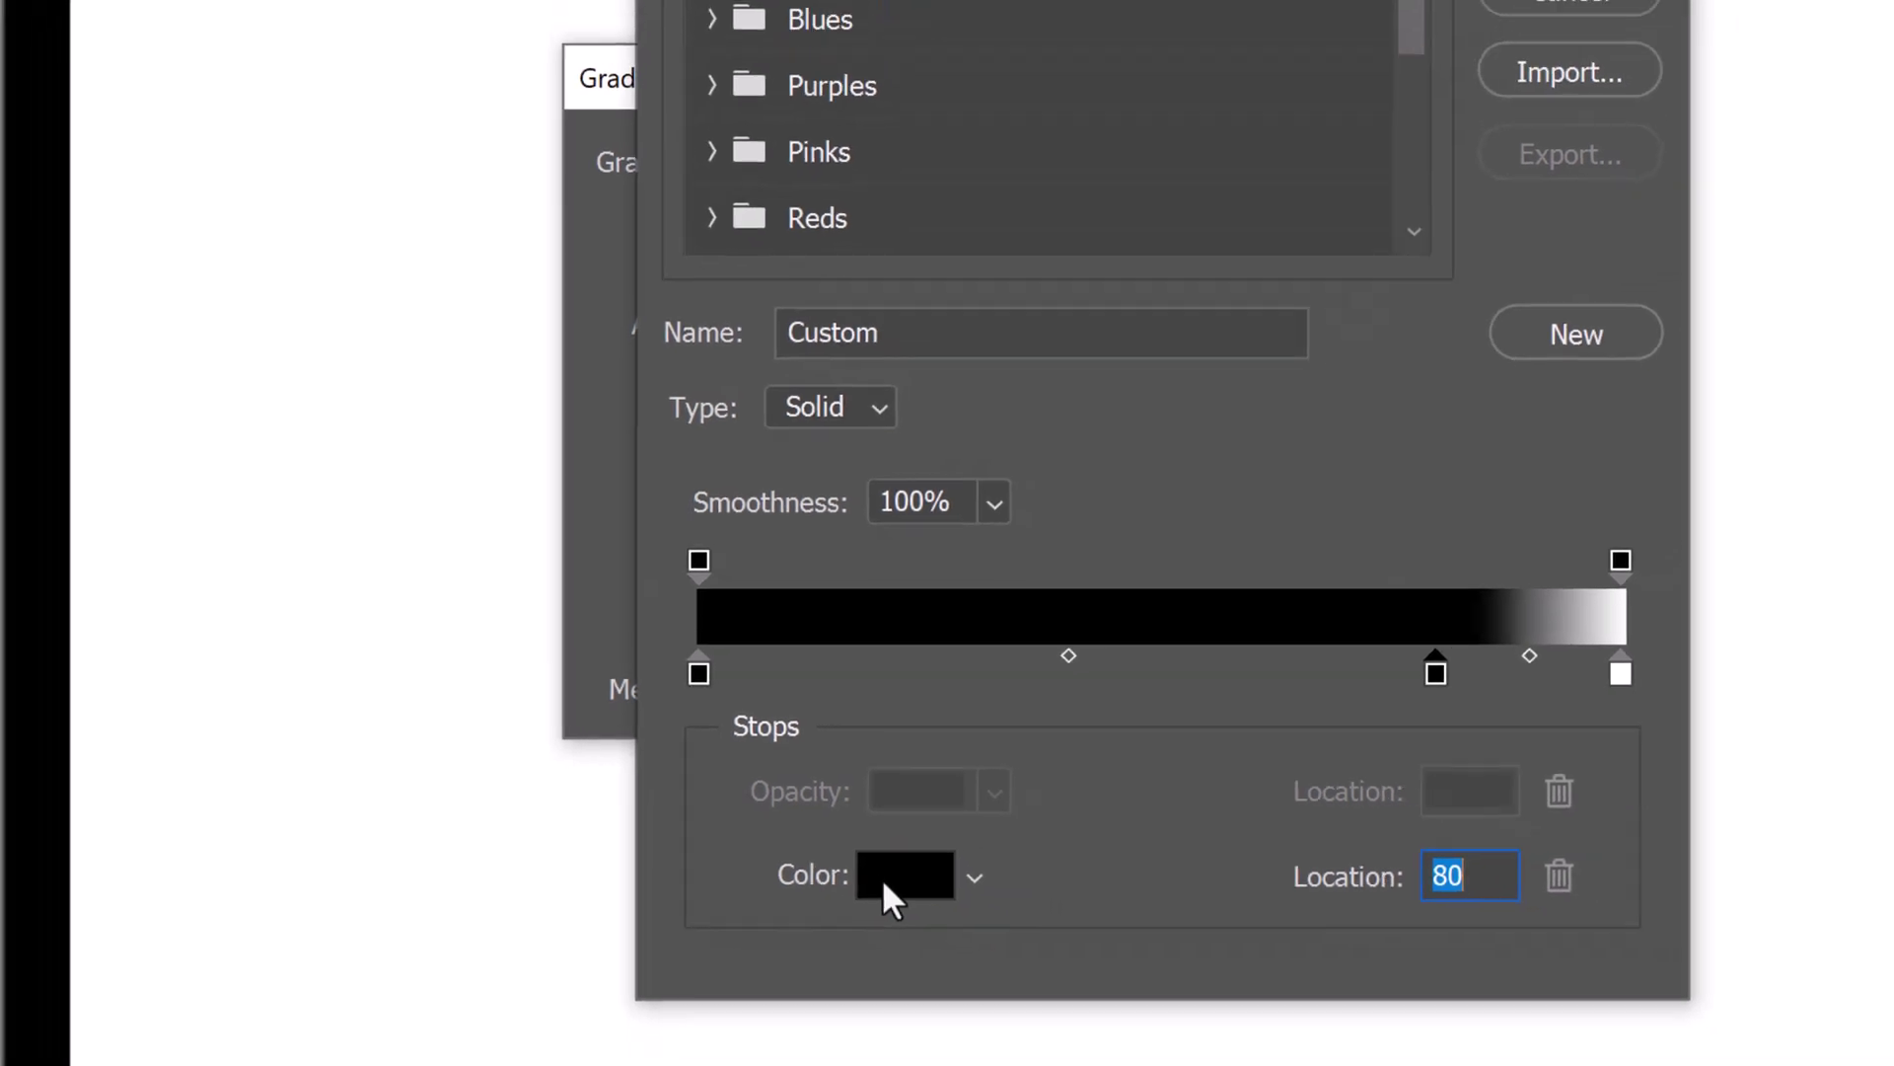
{"action": "left_click", "coordinate": [929, 899]}
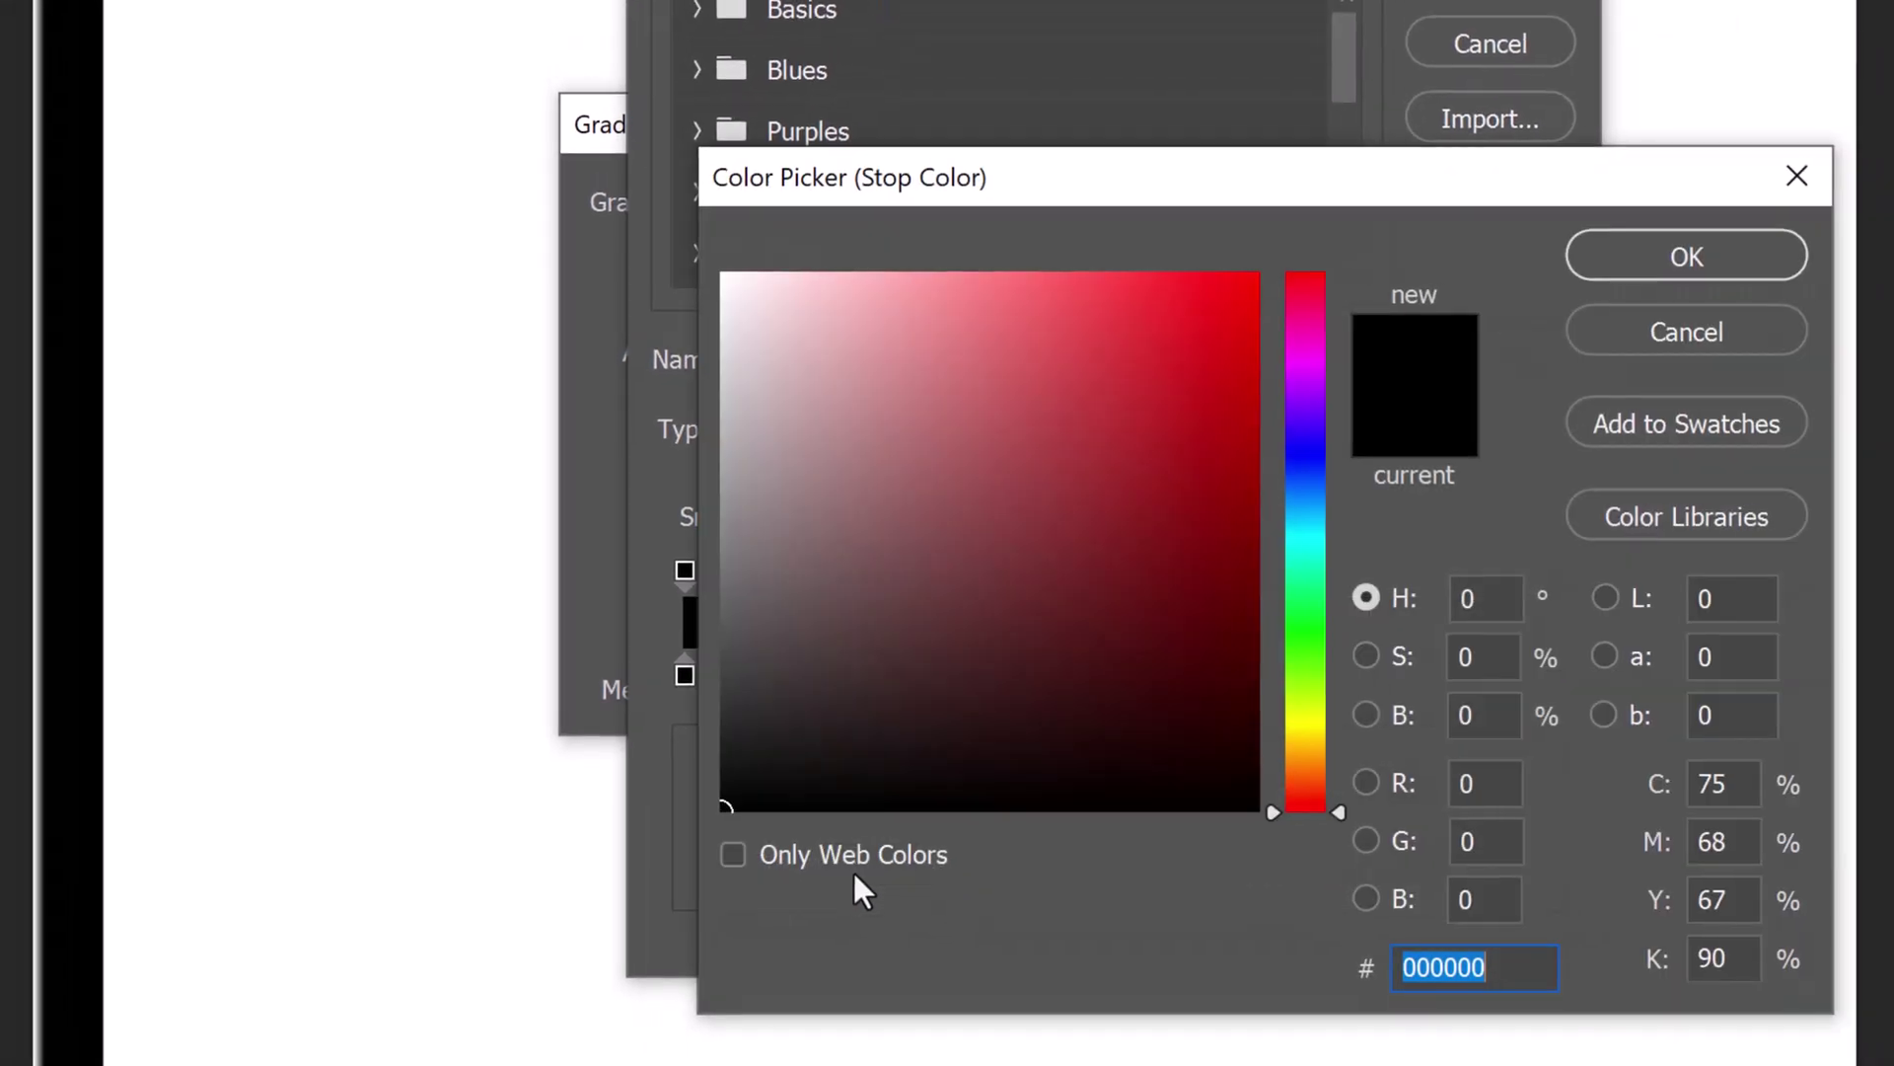
{"action": "left_click", "coordinate": [723, 277]}
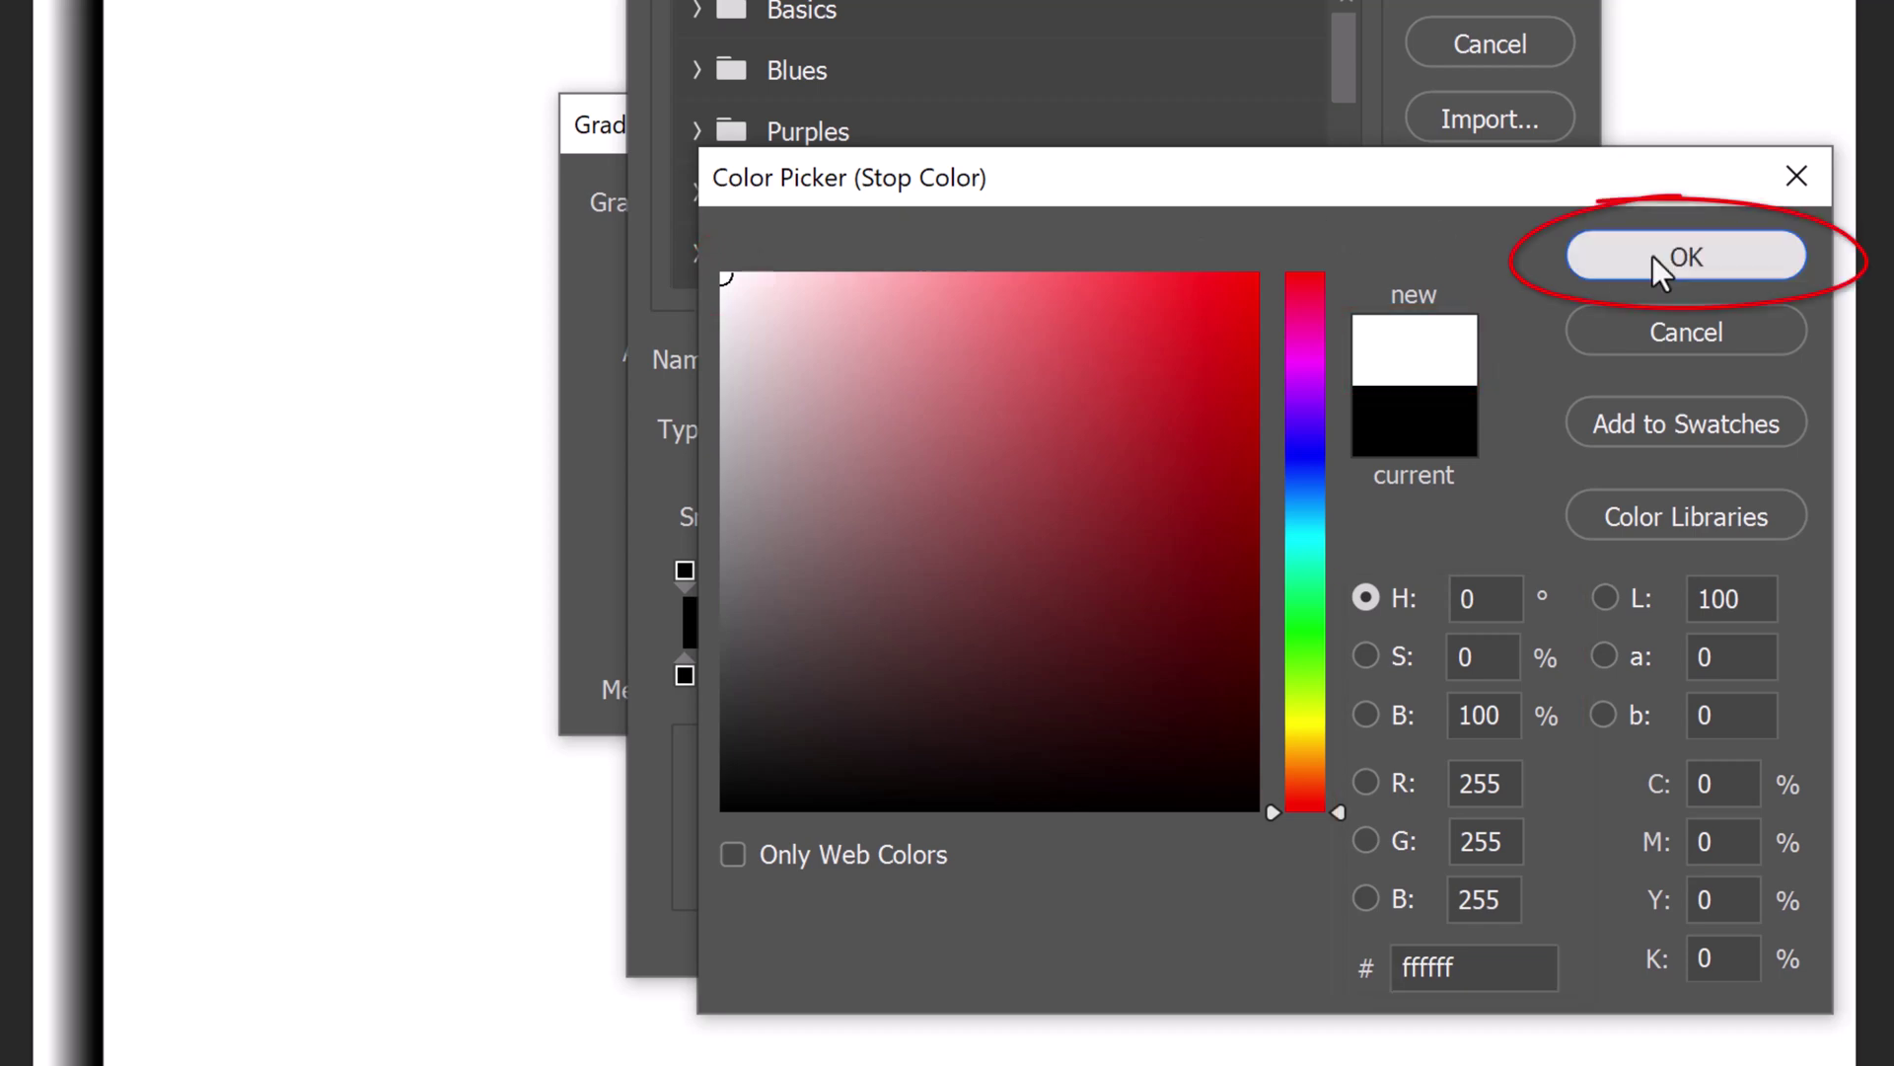
{"action": "left_click", "coordinate": [1685, 257]}
Set the gradient's right end stop to black and accept the edited gradient.
{"action": "left_click", "coordinate": [1534, 676]}
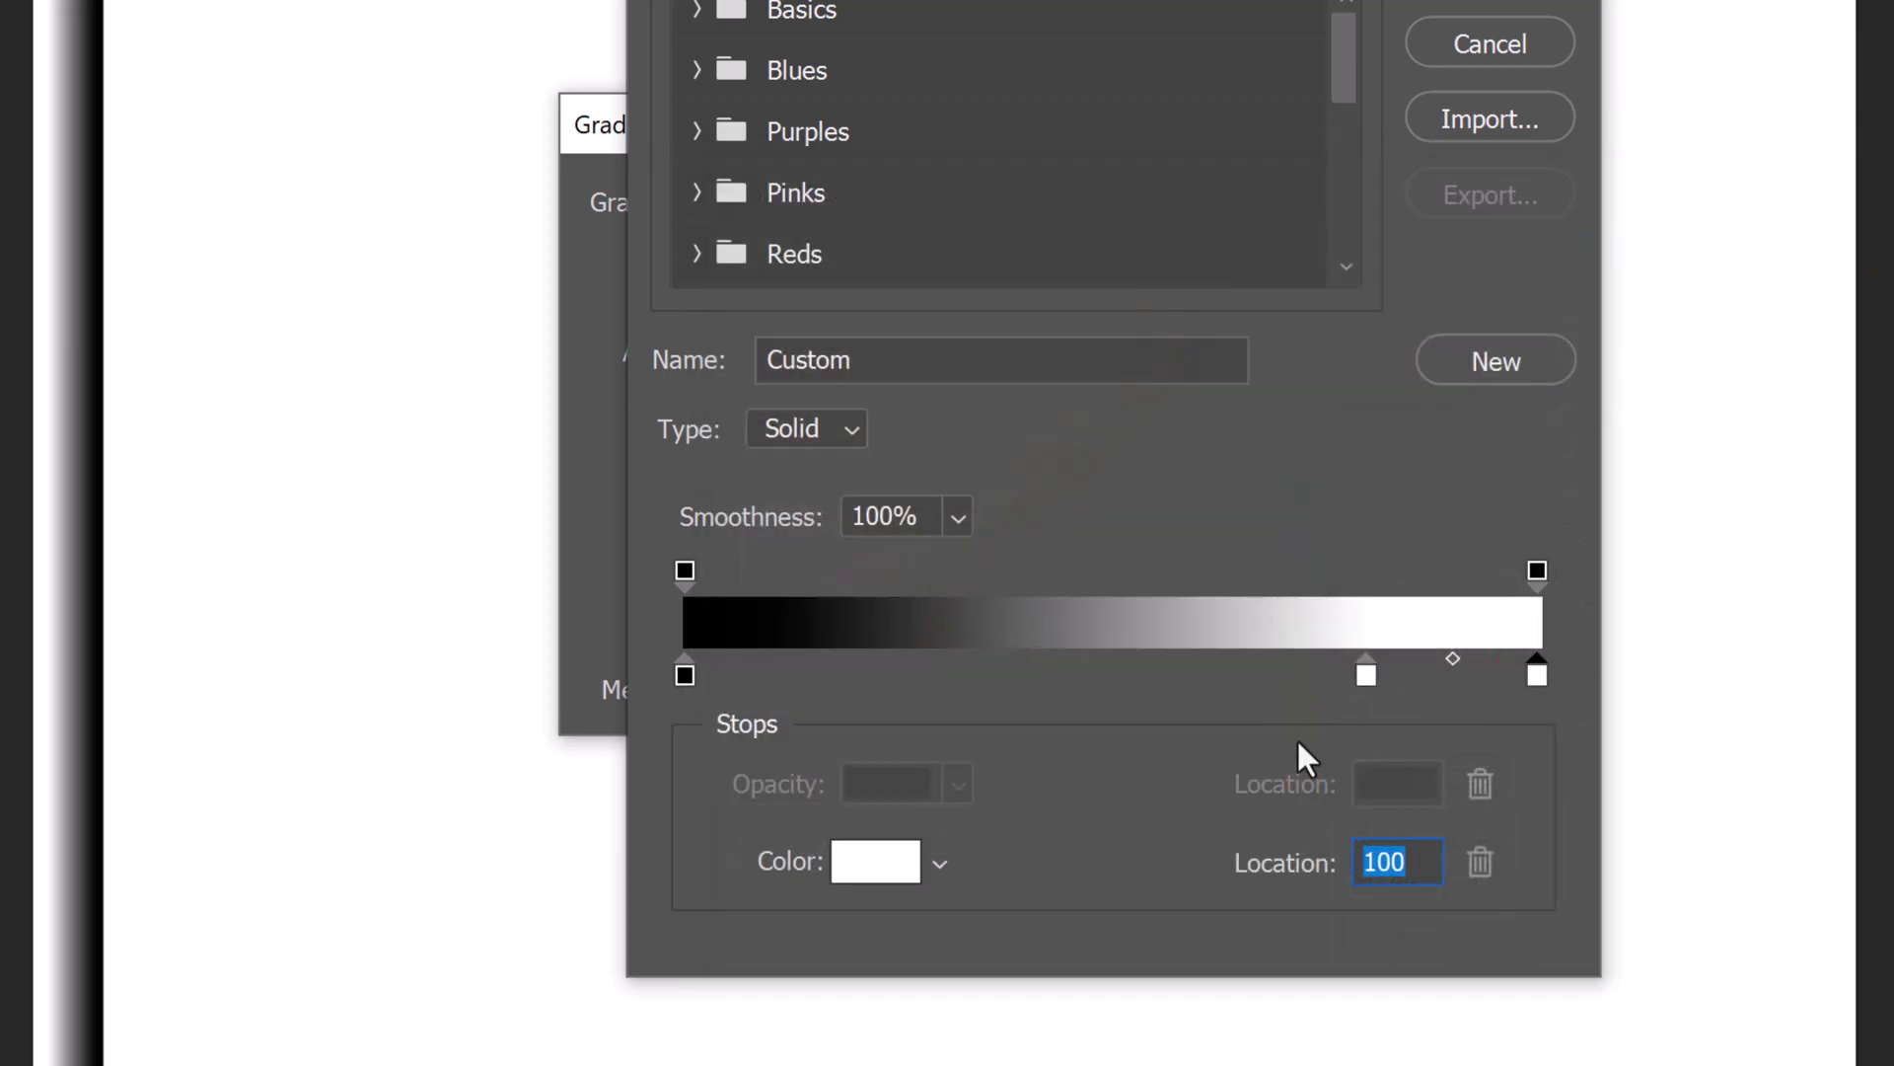
{"action": "left_click", "coordinate": [876, 861]}
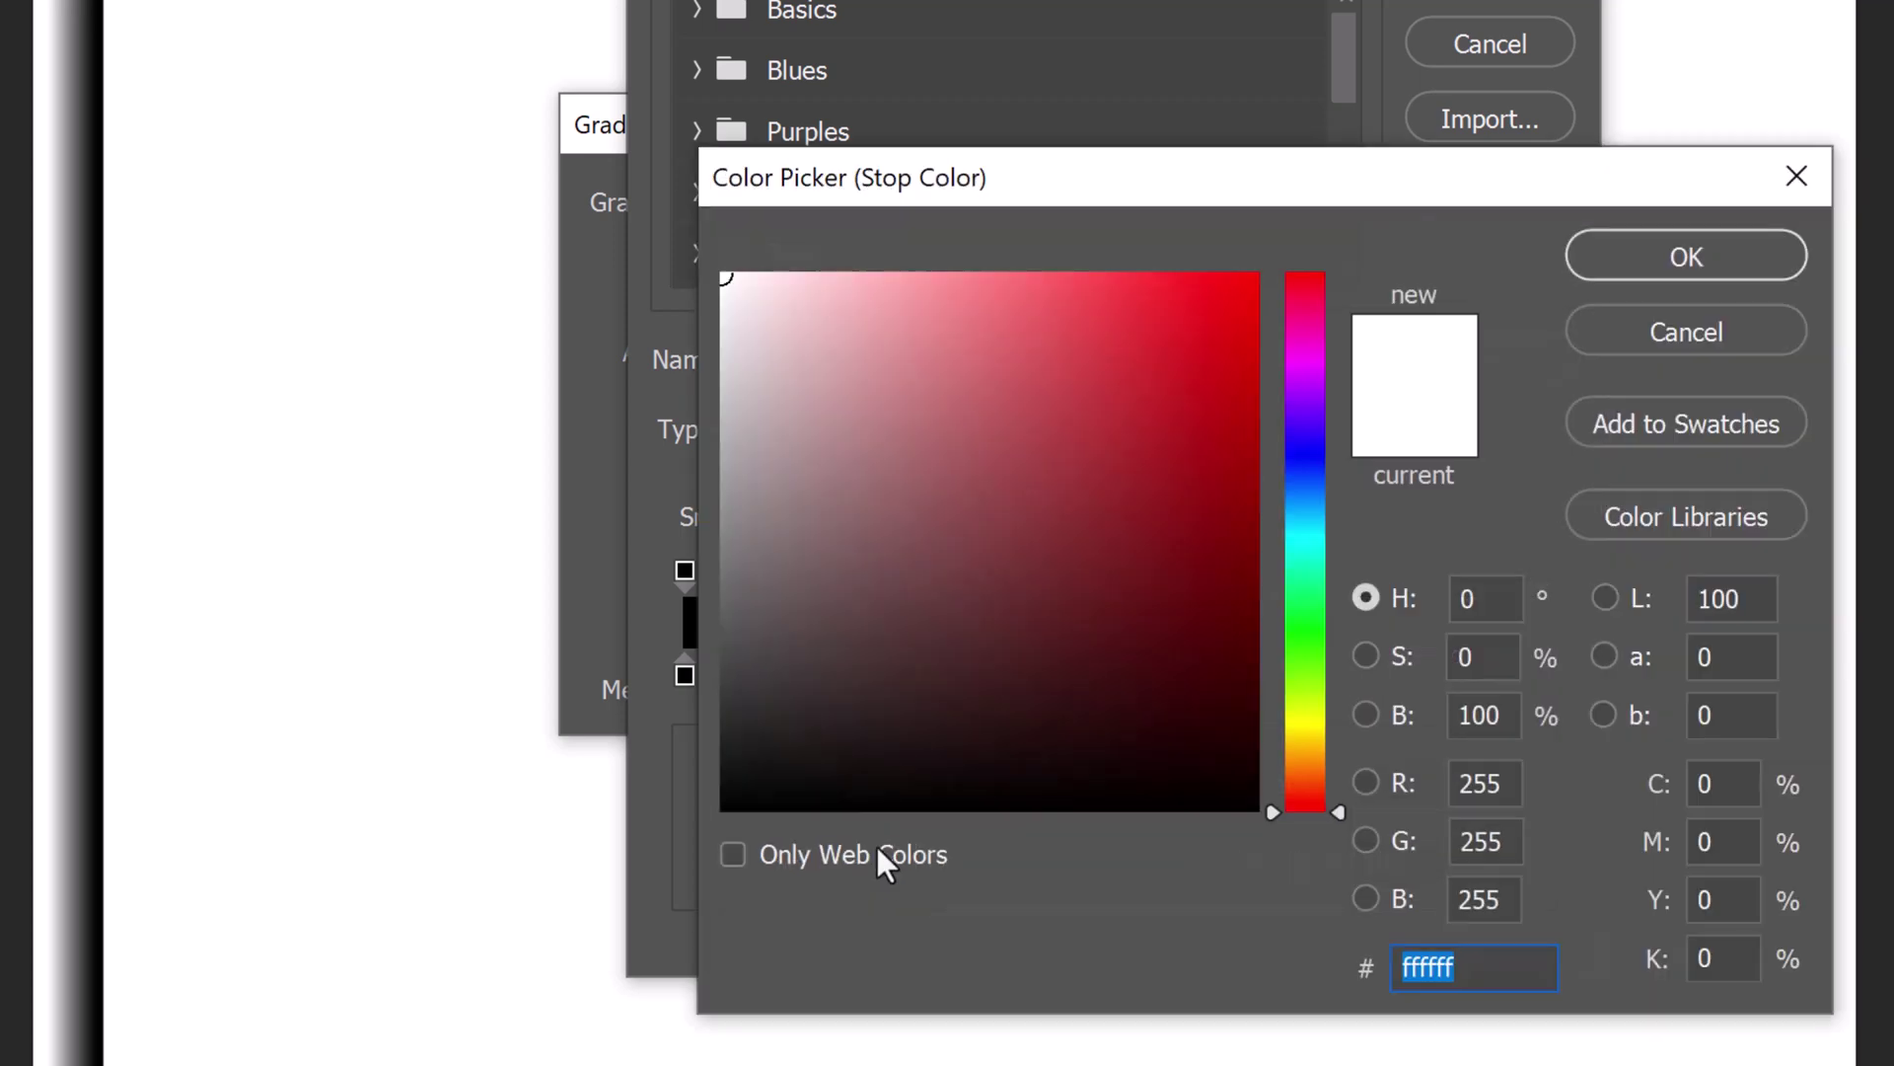
{"action": "left_click_drag", "start_coordinate": [740, 792], "coordinate": [572, 845]}
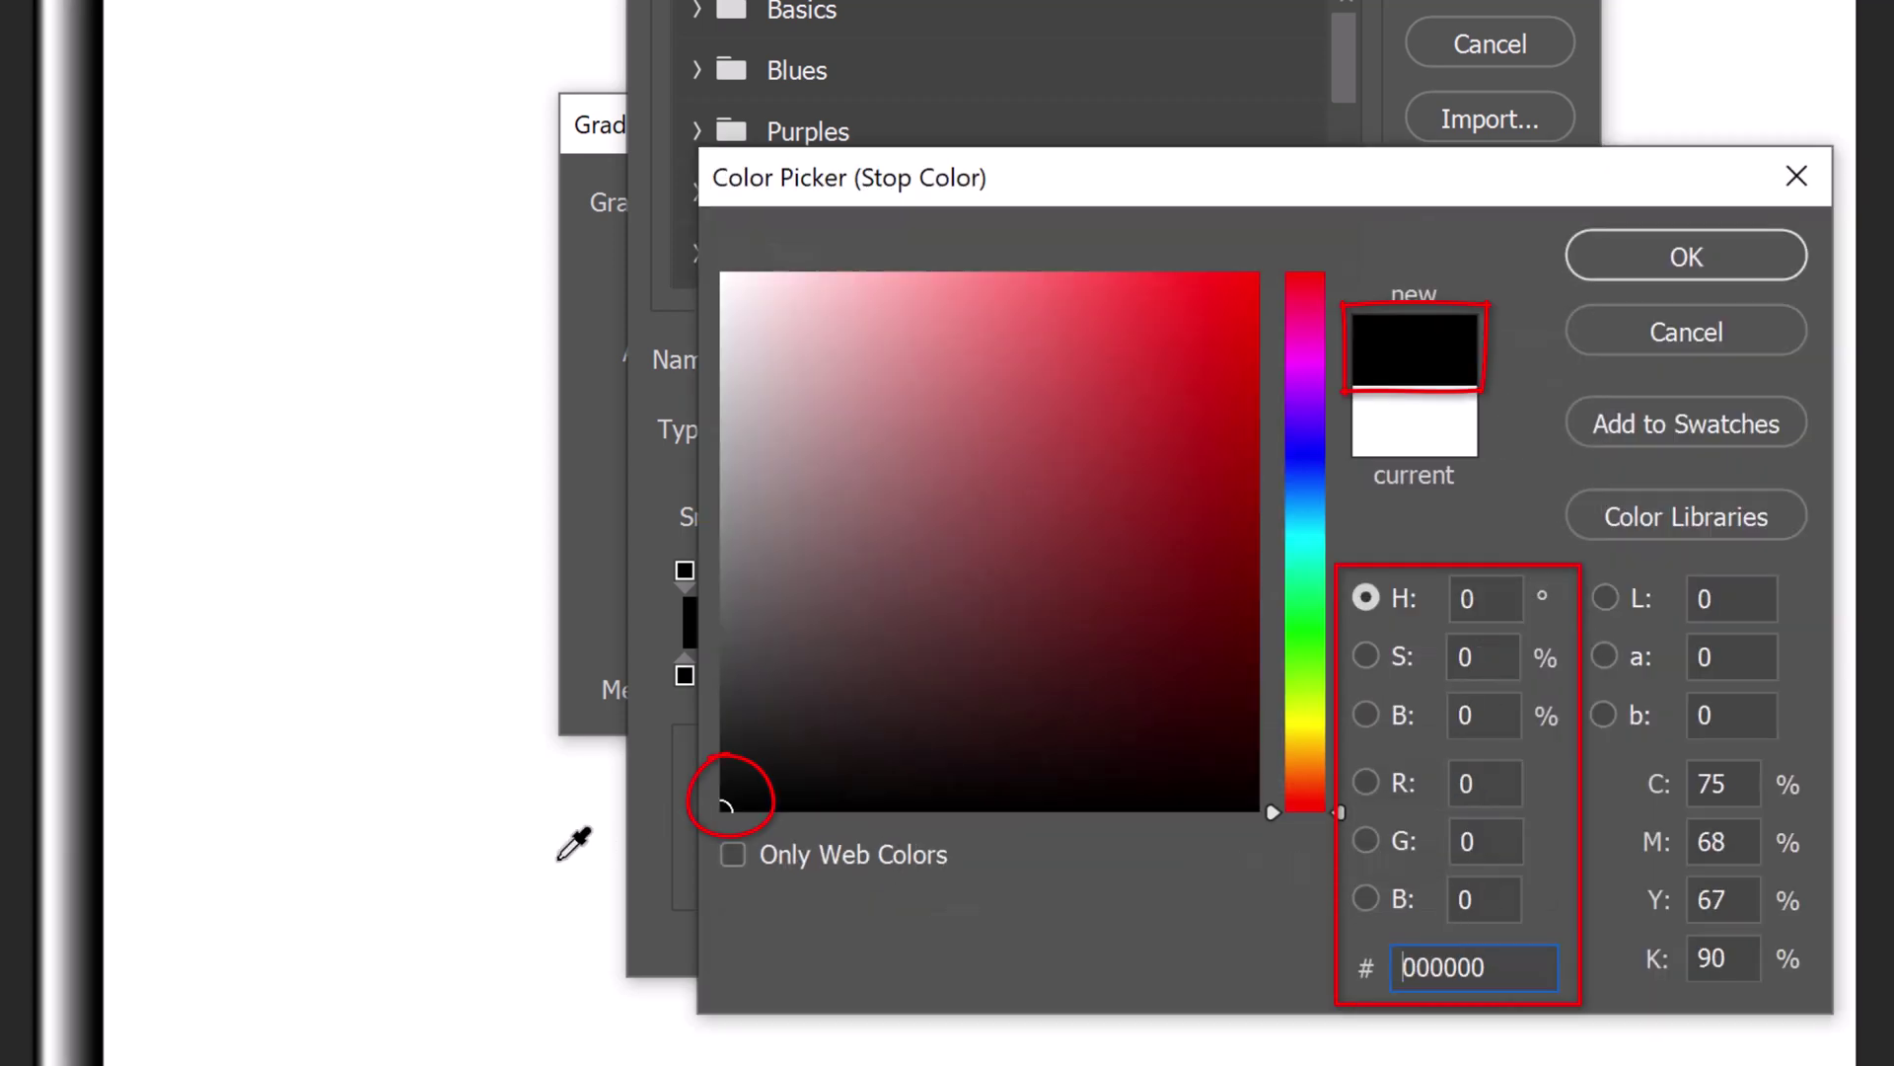
{"action": "left_click", "coordinate": [1684, 257]}
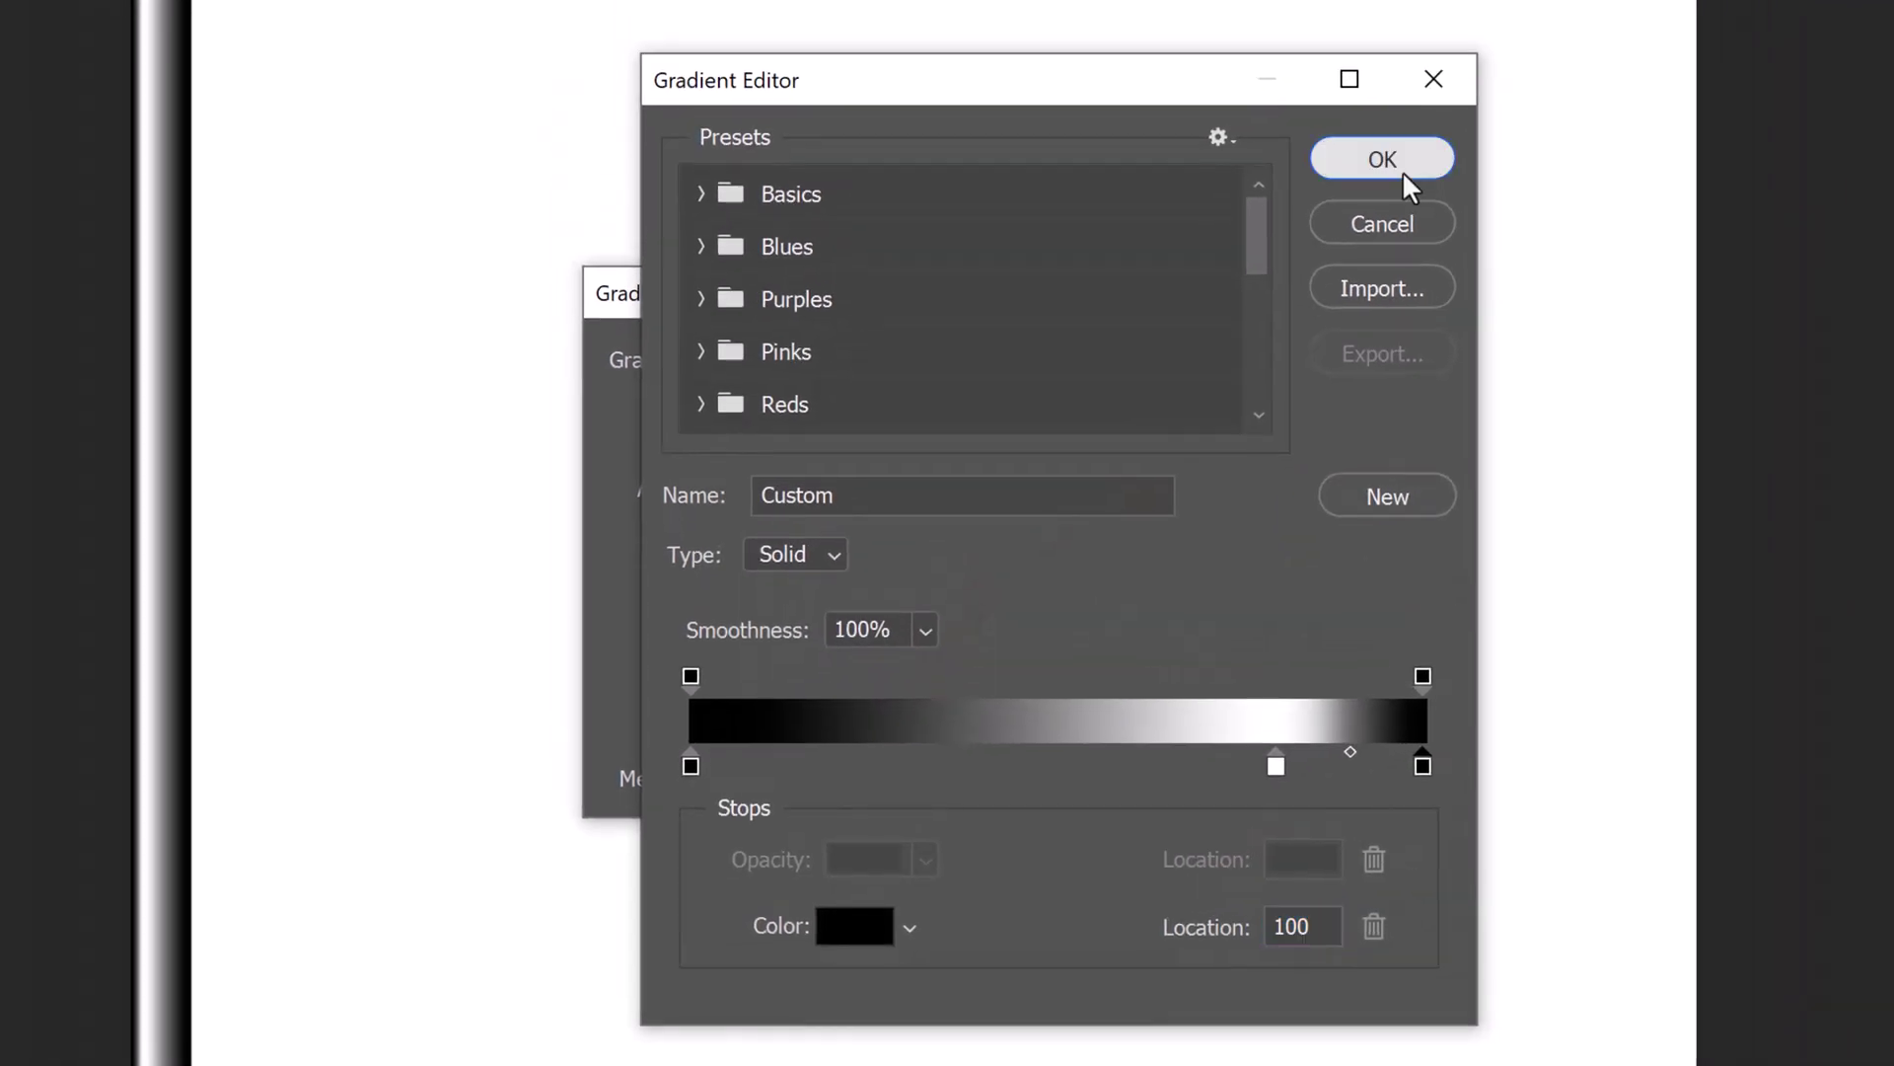
{"action": "left_click", "coordinate": [1402, 170]}
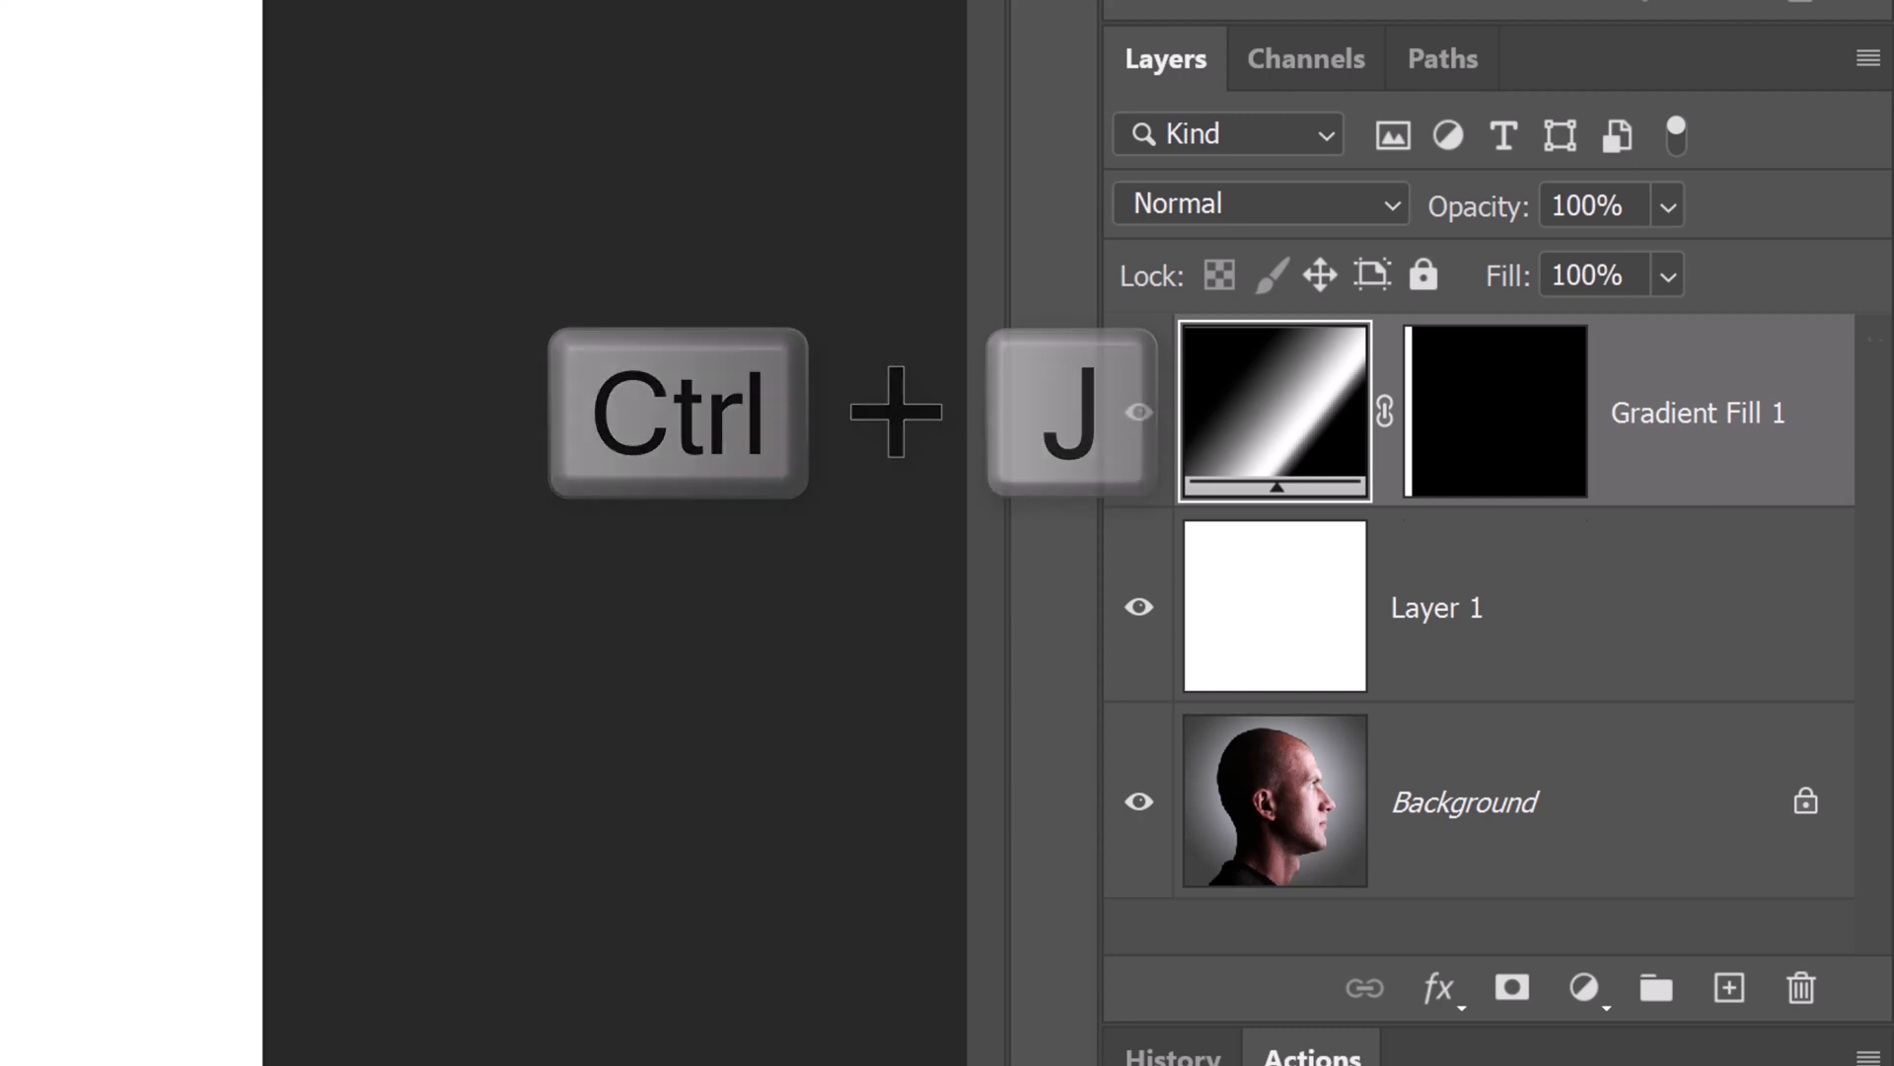
Duplicate Gradient Fill 1 and switch to the Move tool with View snapping checked.
{"action": "key", "text": "ctrl+j"}
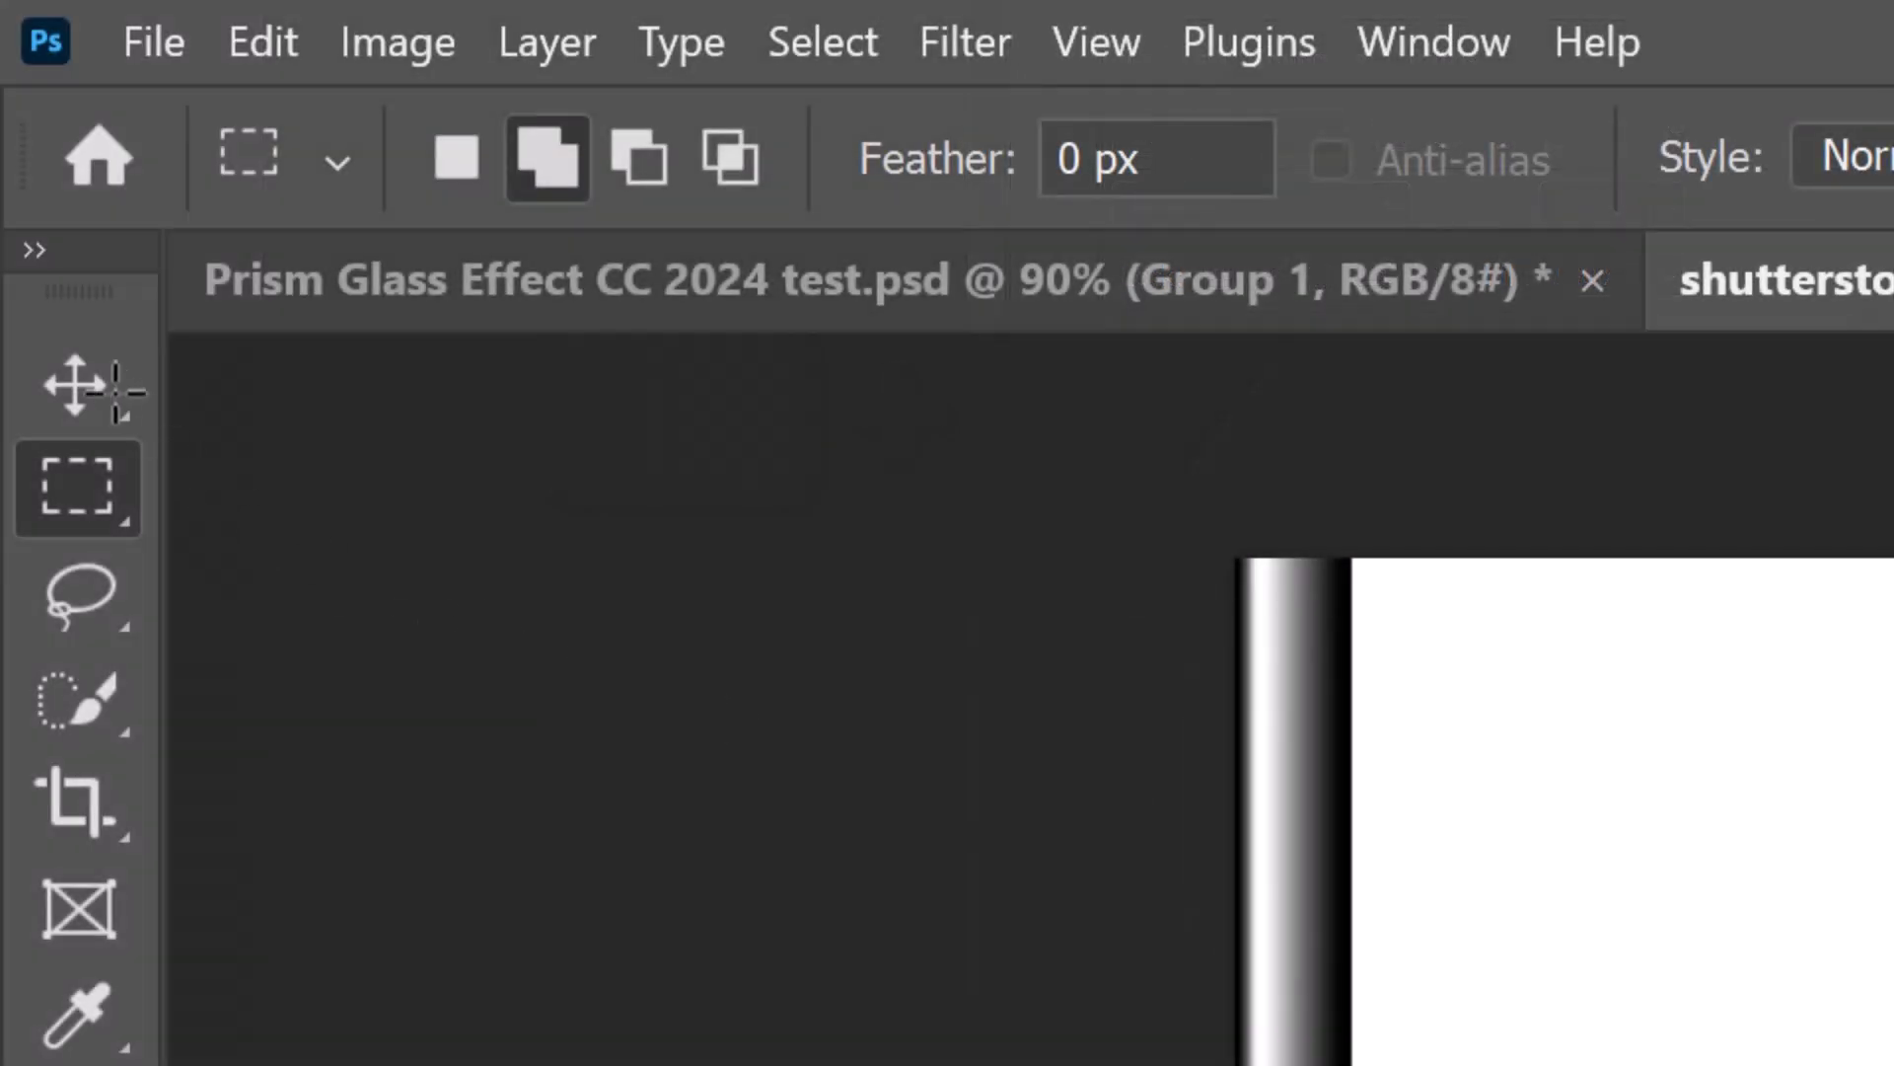
{"action": "left_click", "coordinate": [77, 385]}
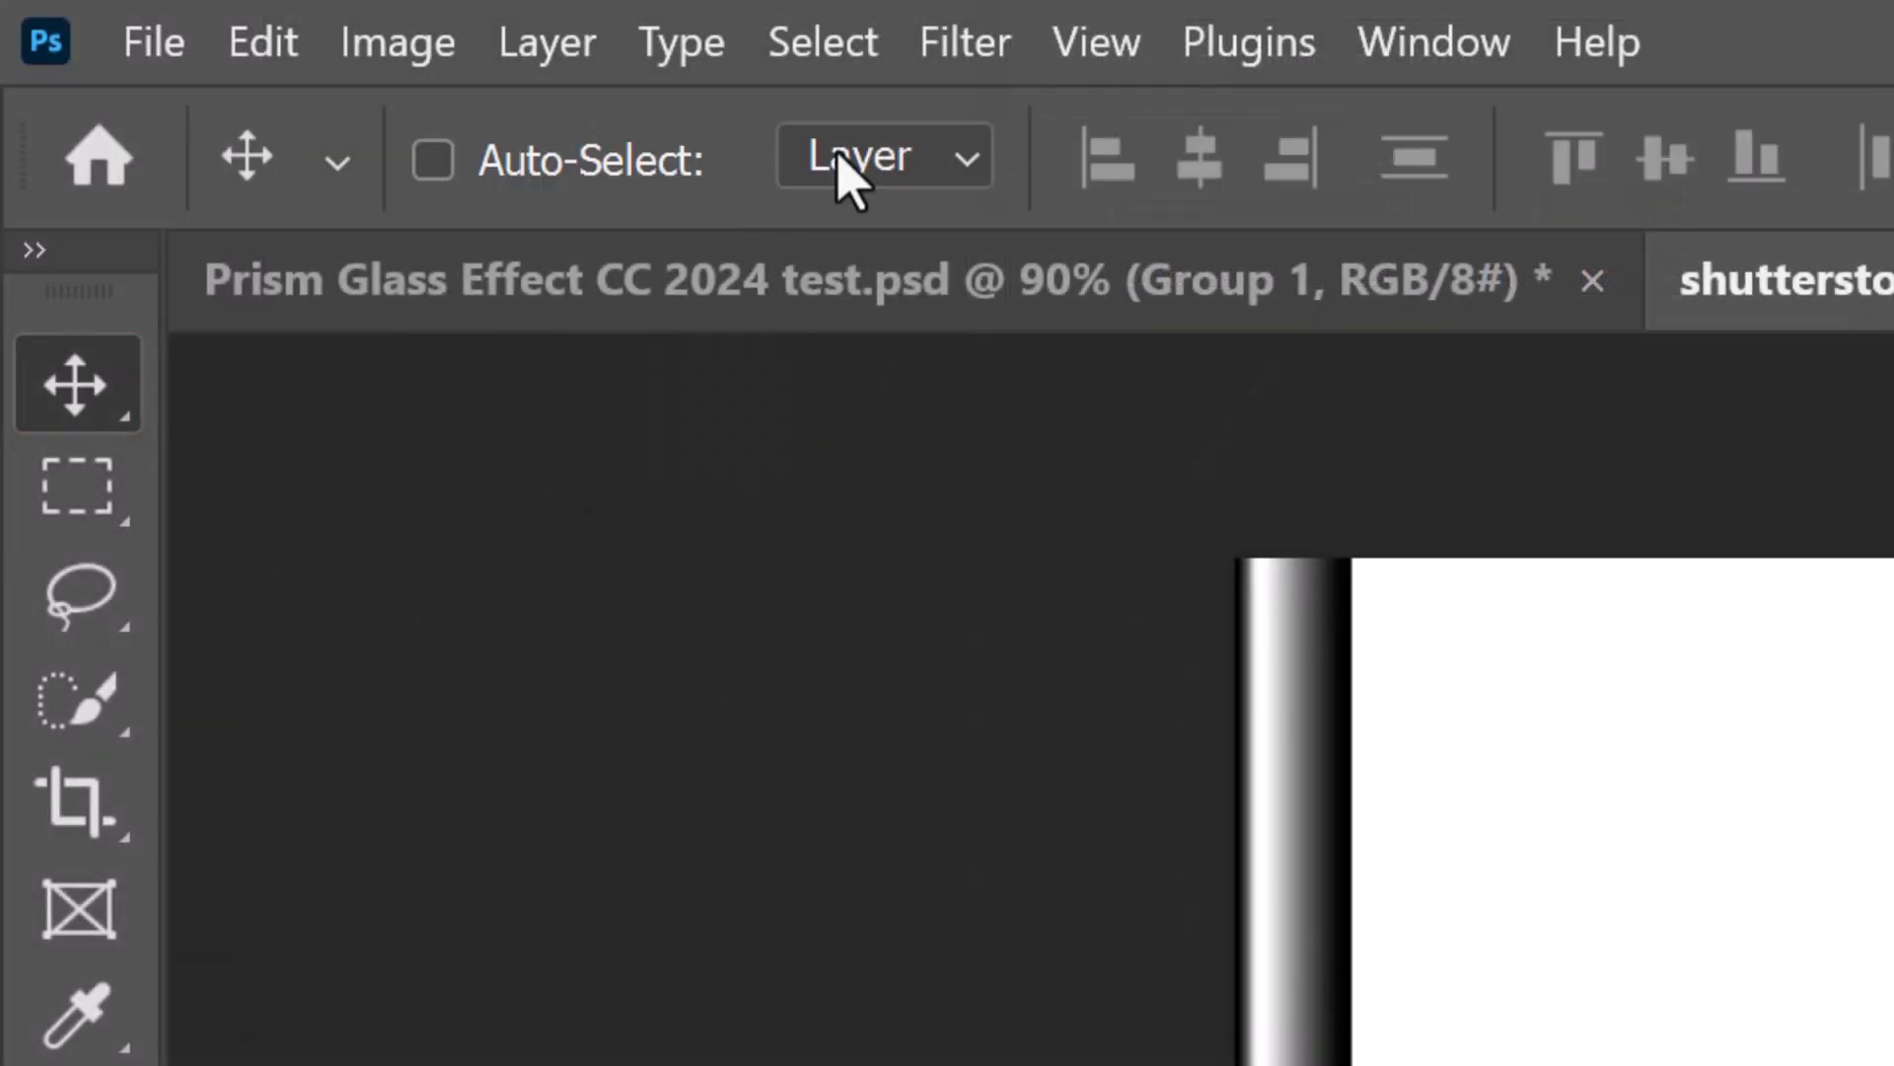
{"action": "left_click", "coordinate": [1095, 43]}
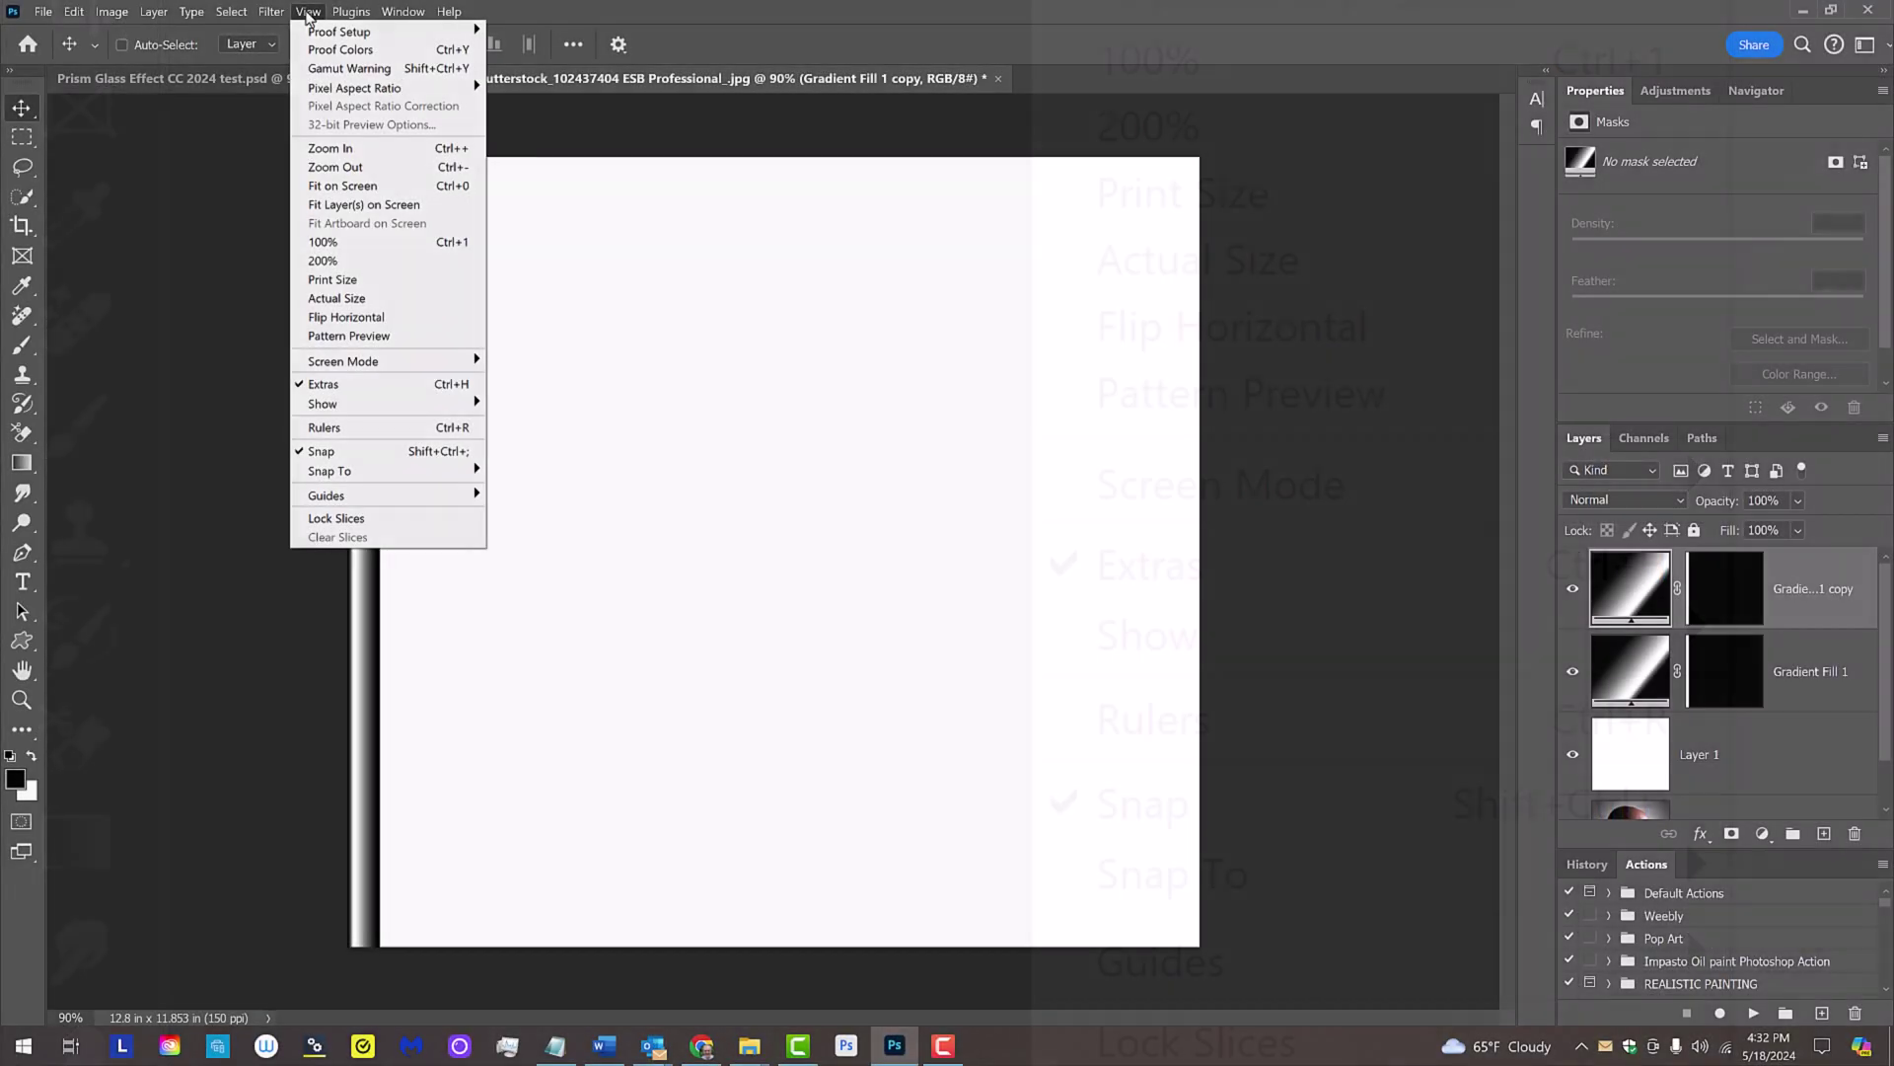
{"action": "left_click", "coordinate": [308, 16]}
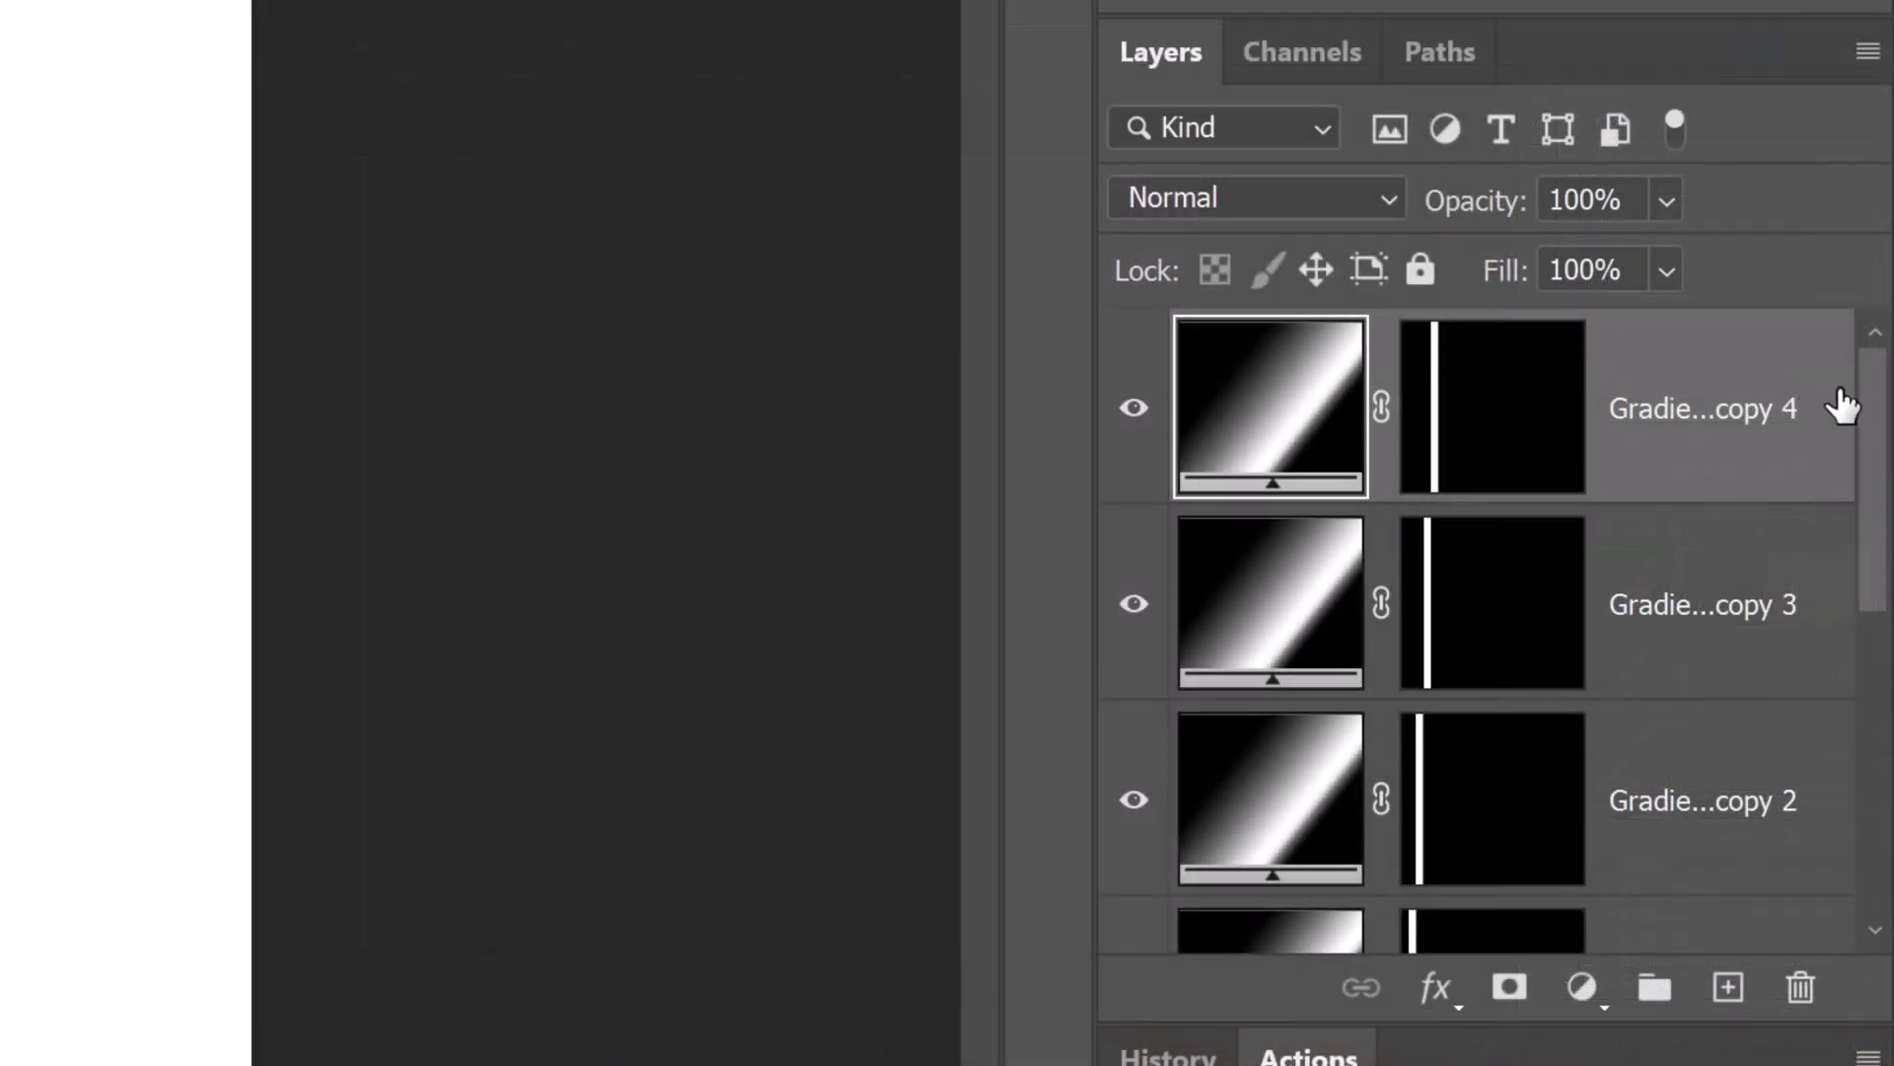
{"action": "scroll", "coordinate": [1833, 464], "scroll_direction": "down", "scroll_amount": 1}
{"action": "scroll", "coordinate": [1833, 462], "scroll_direction": "down", "scroll_amount": 2}
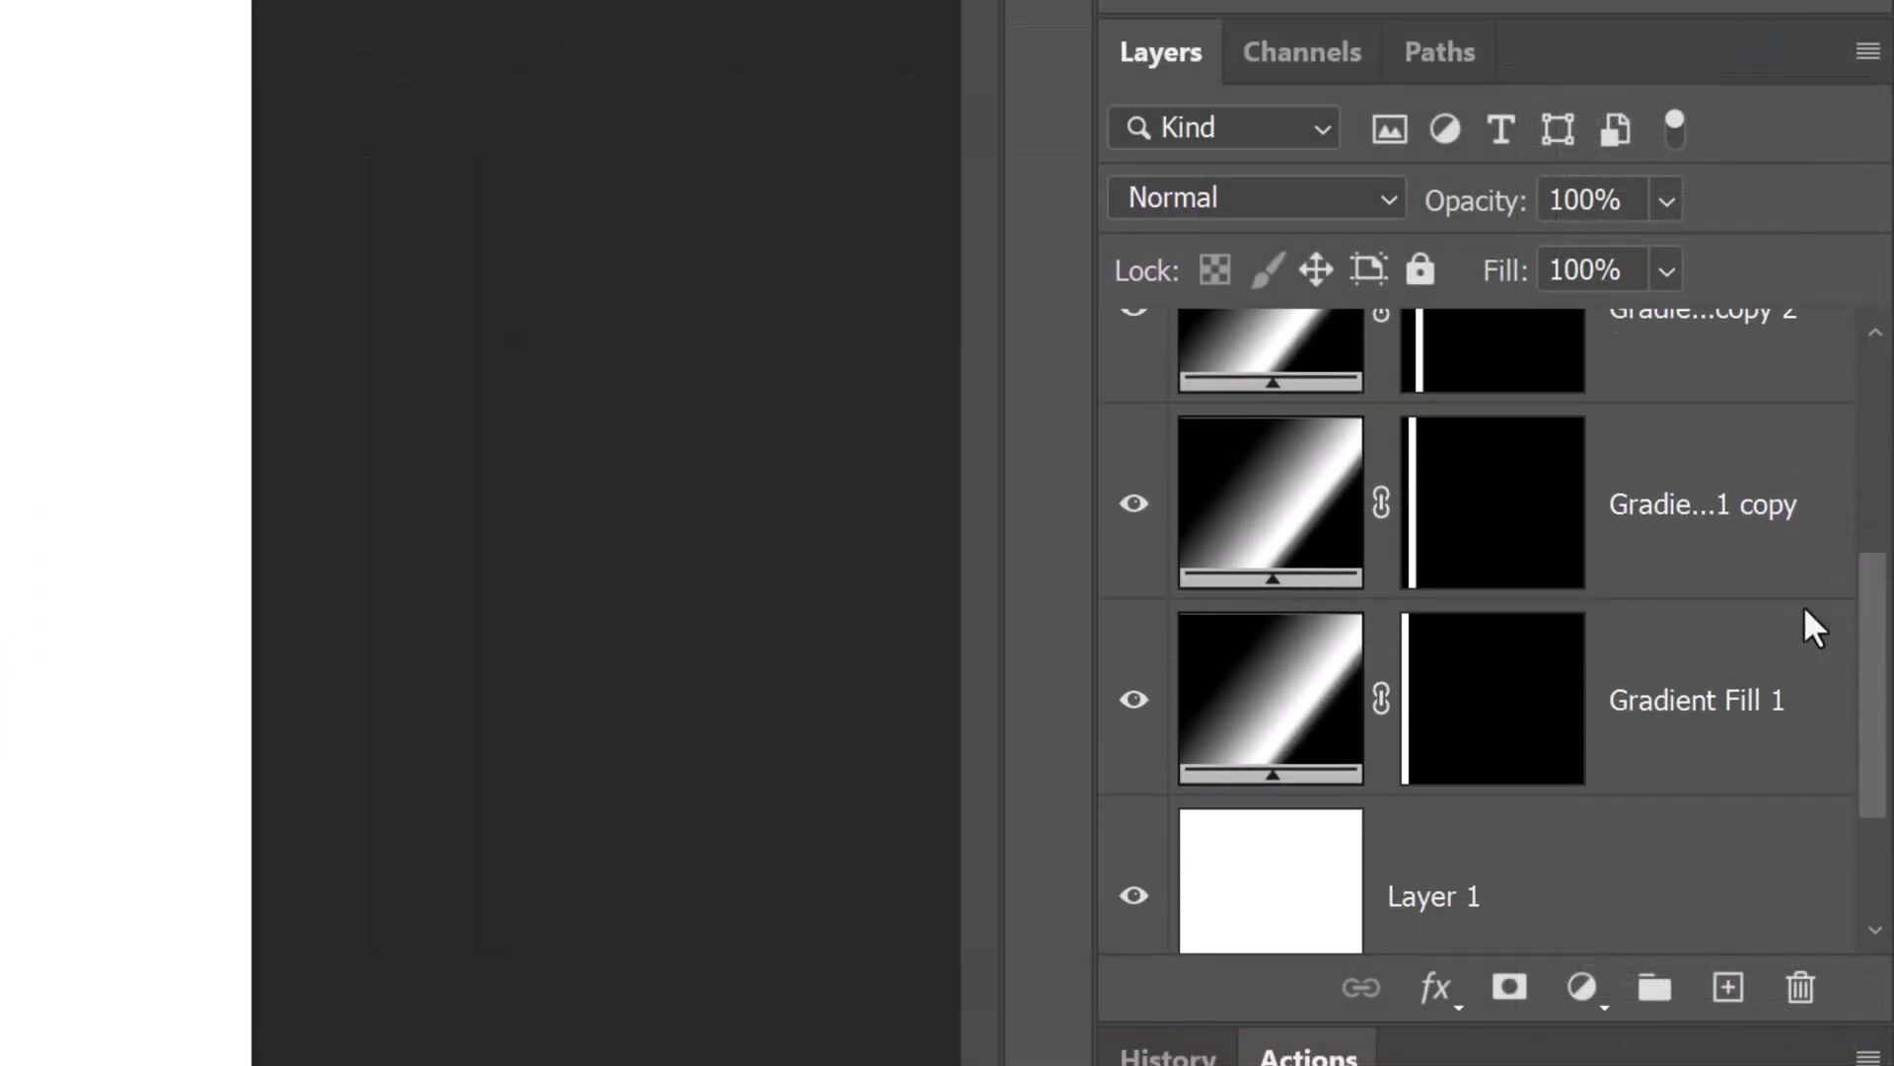
Duplicate all gradient stripe layers and drag three sets of copies rightward across the canvas.
{"action": "left_click", "coordinate": [1712, 657], "text": "shift"}
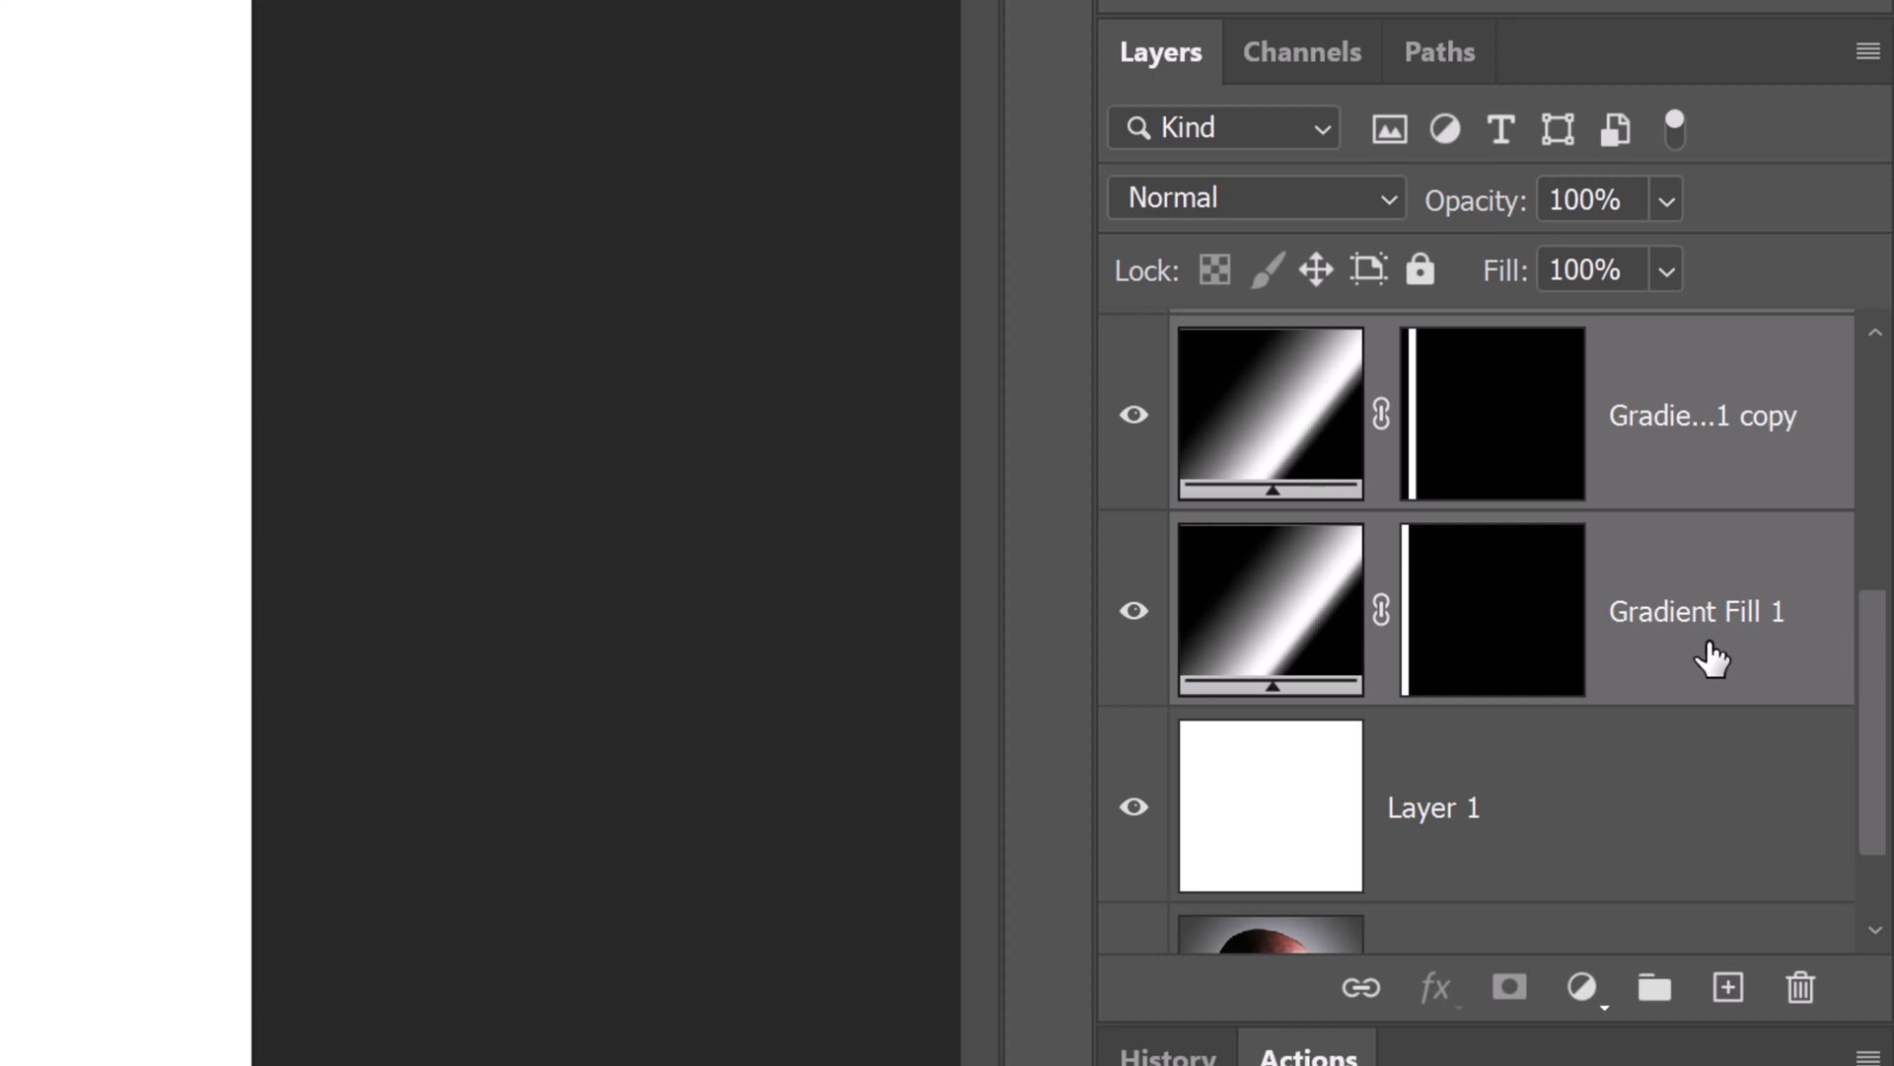
{"action": "key", "text": "ctrl+j"}
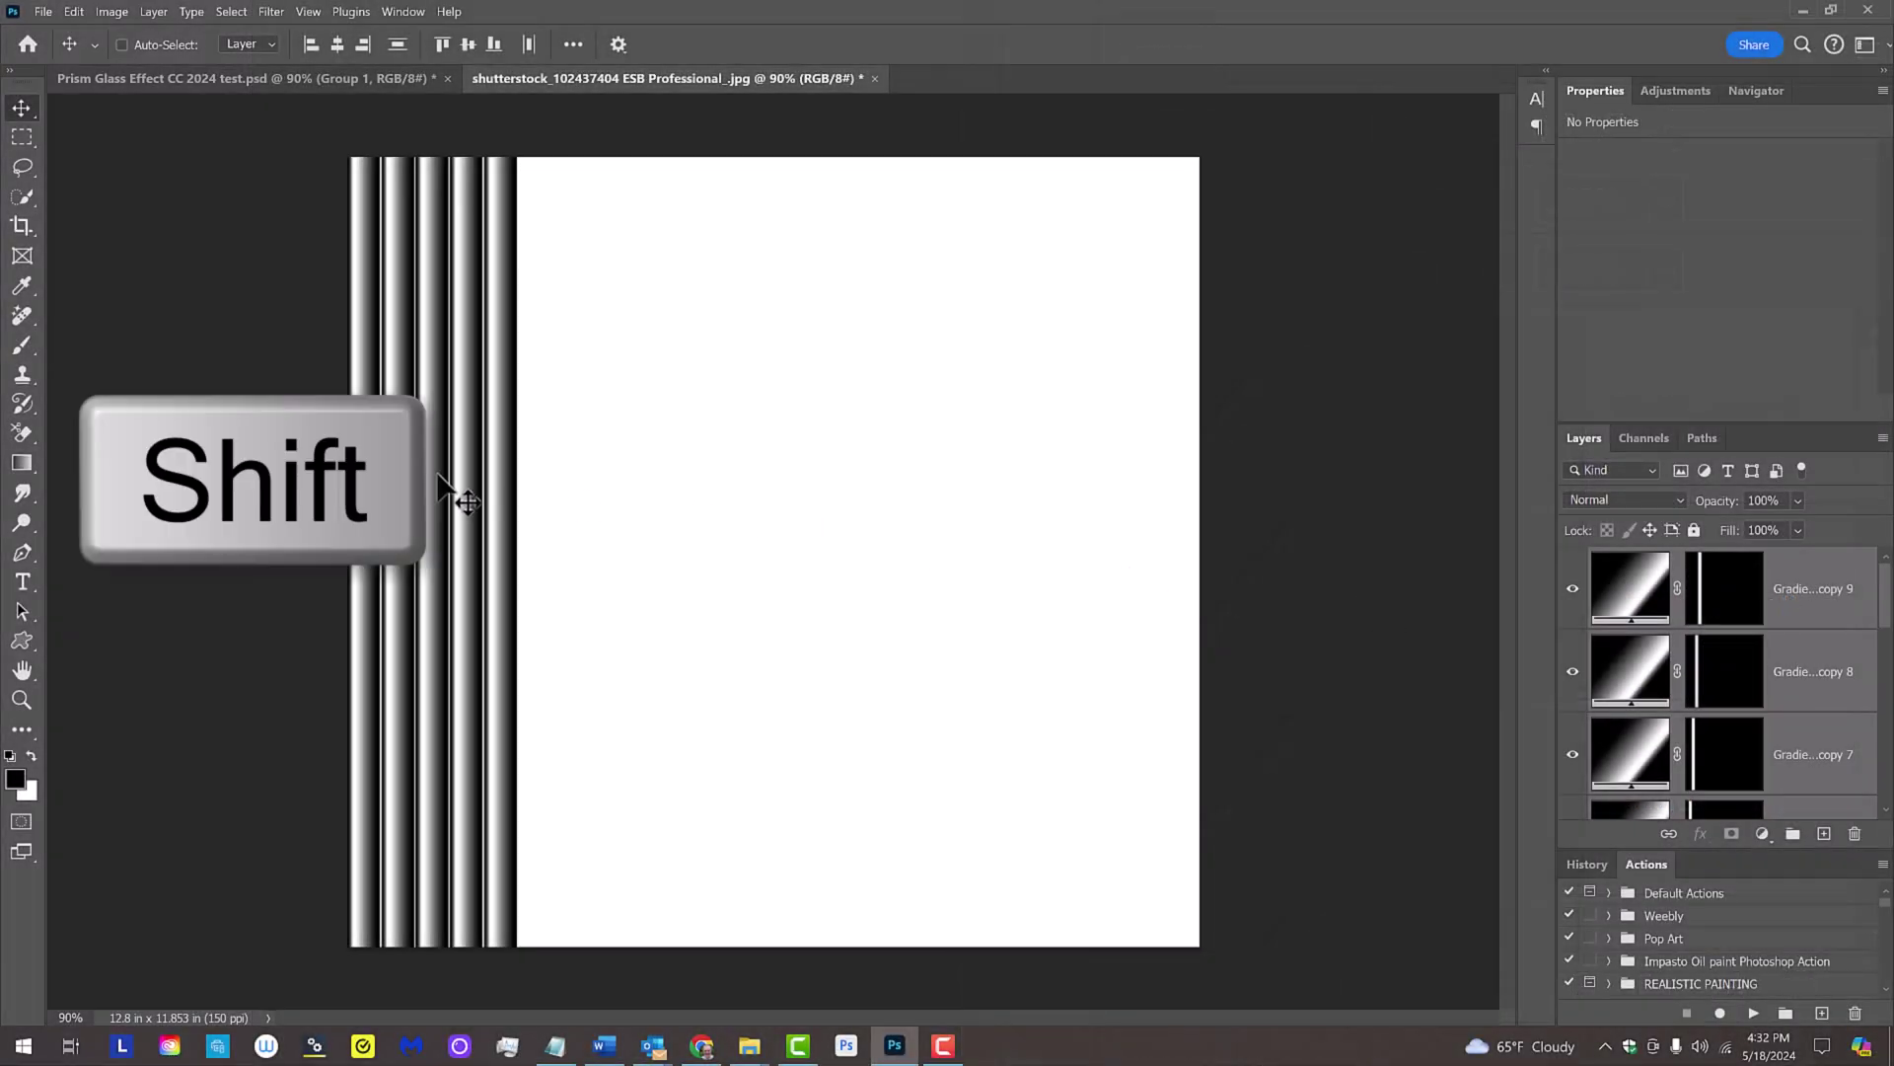
{"action": "mouse_move", "coordinate": [465, 500]}
{"action": "left_mouse_down"}
{"action": "mouse_move", "coordinate": [669, 491]}
{"action": "mouse_move", "coordinate": [628, 490]}
{"action": "left_mouse_up"}
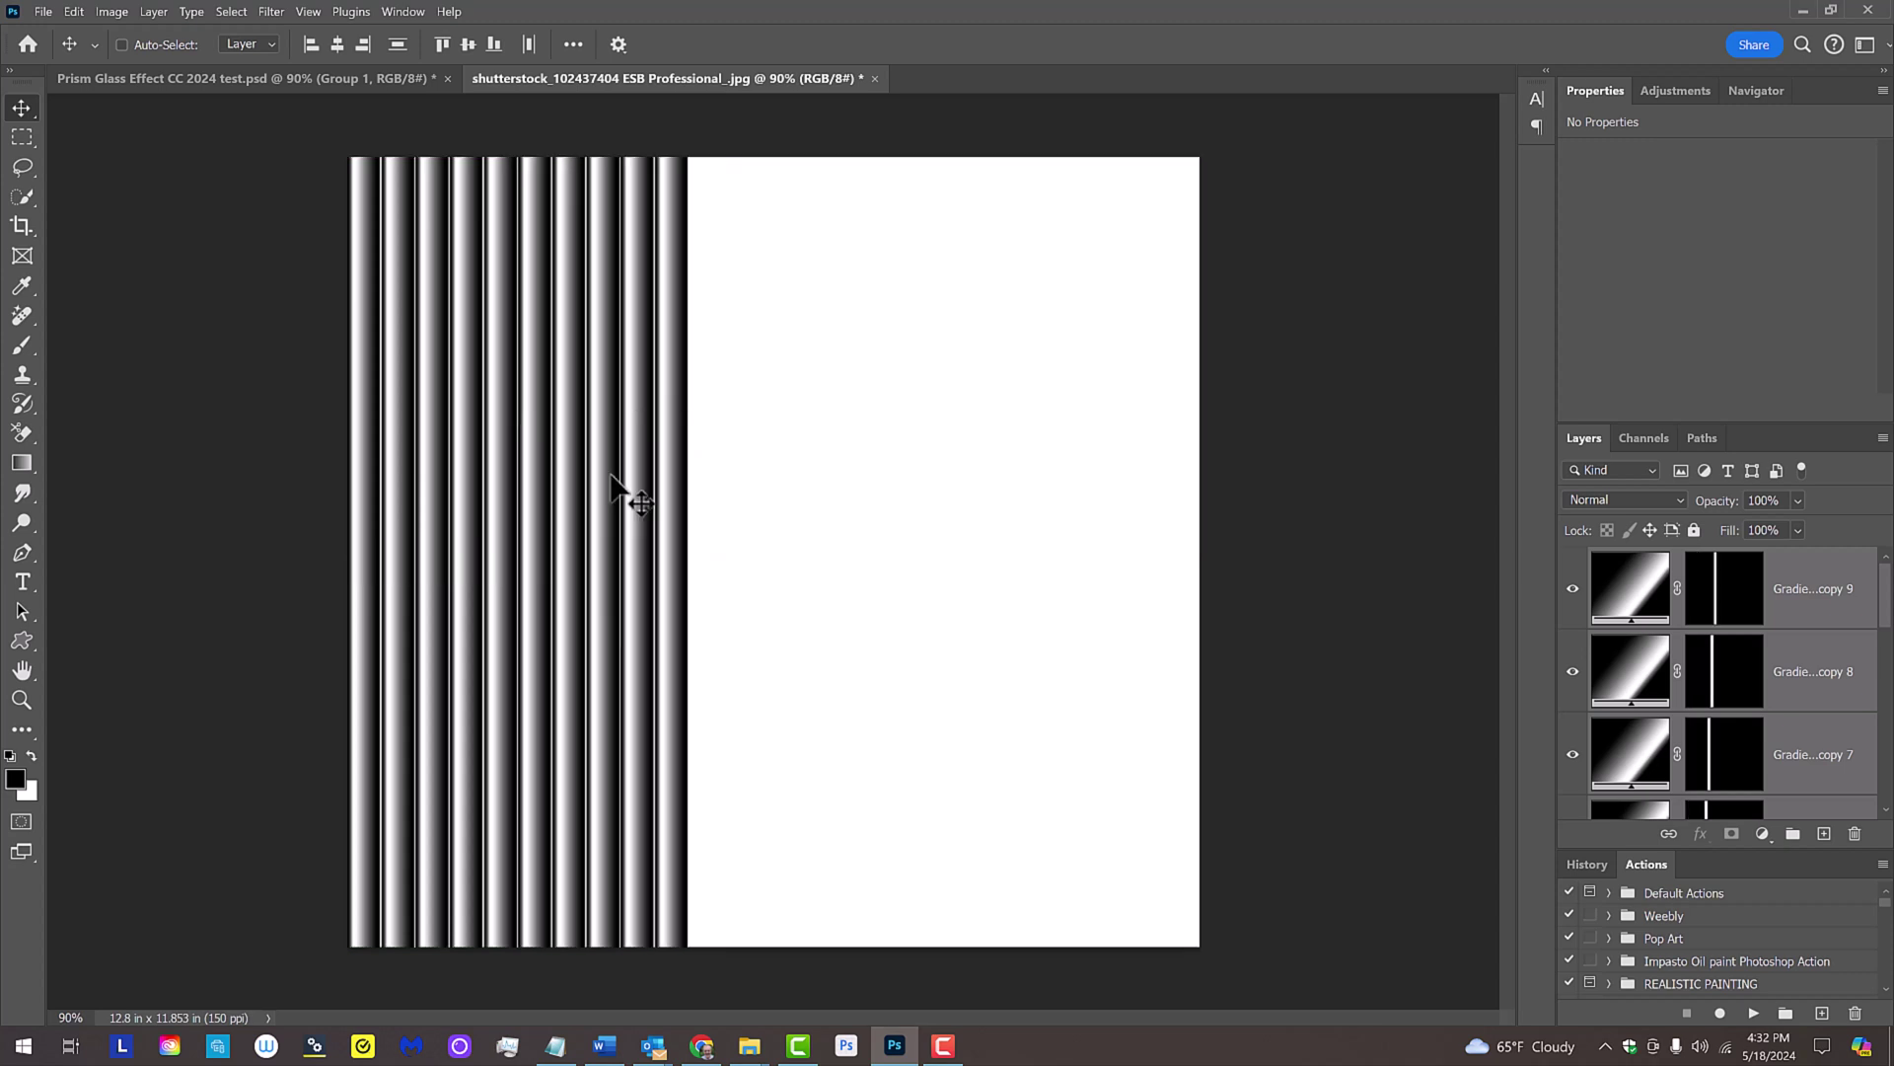
{"action": "left_click_drag", "start_coordinate": [627, 492], "coordinate": [873, 498]}
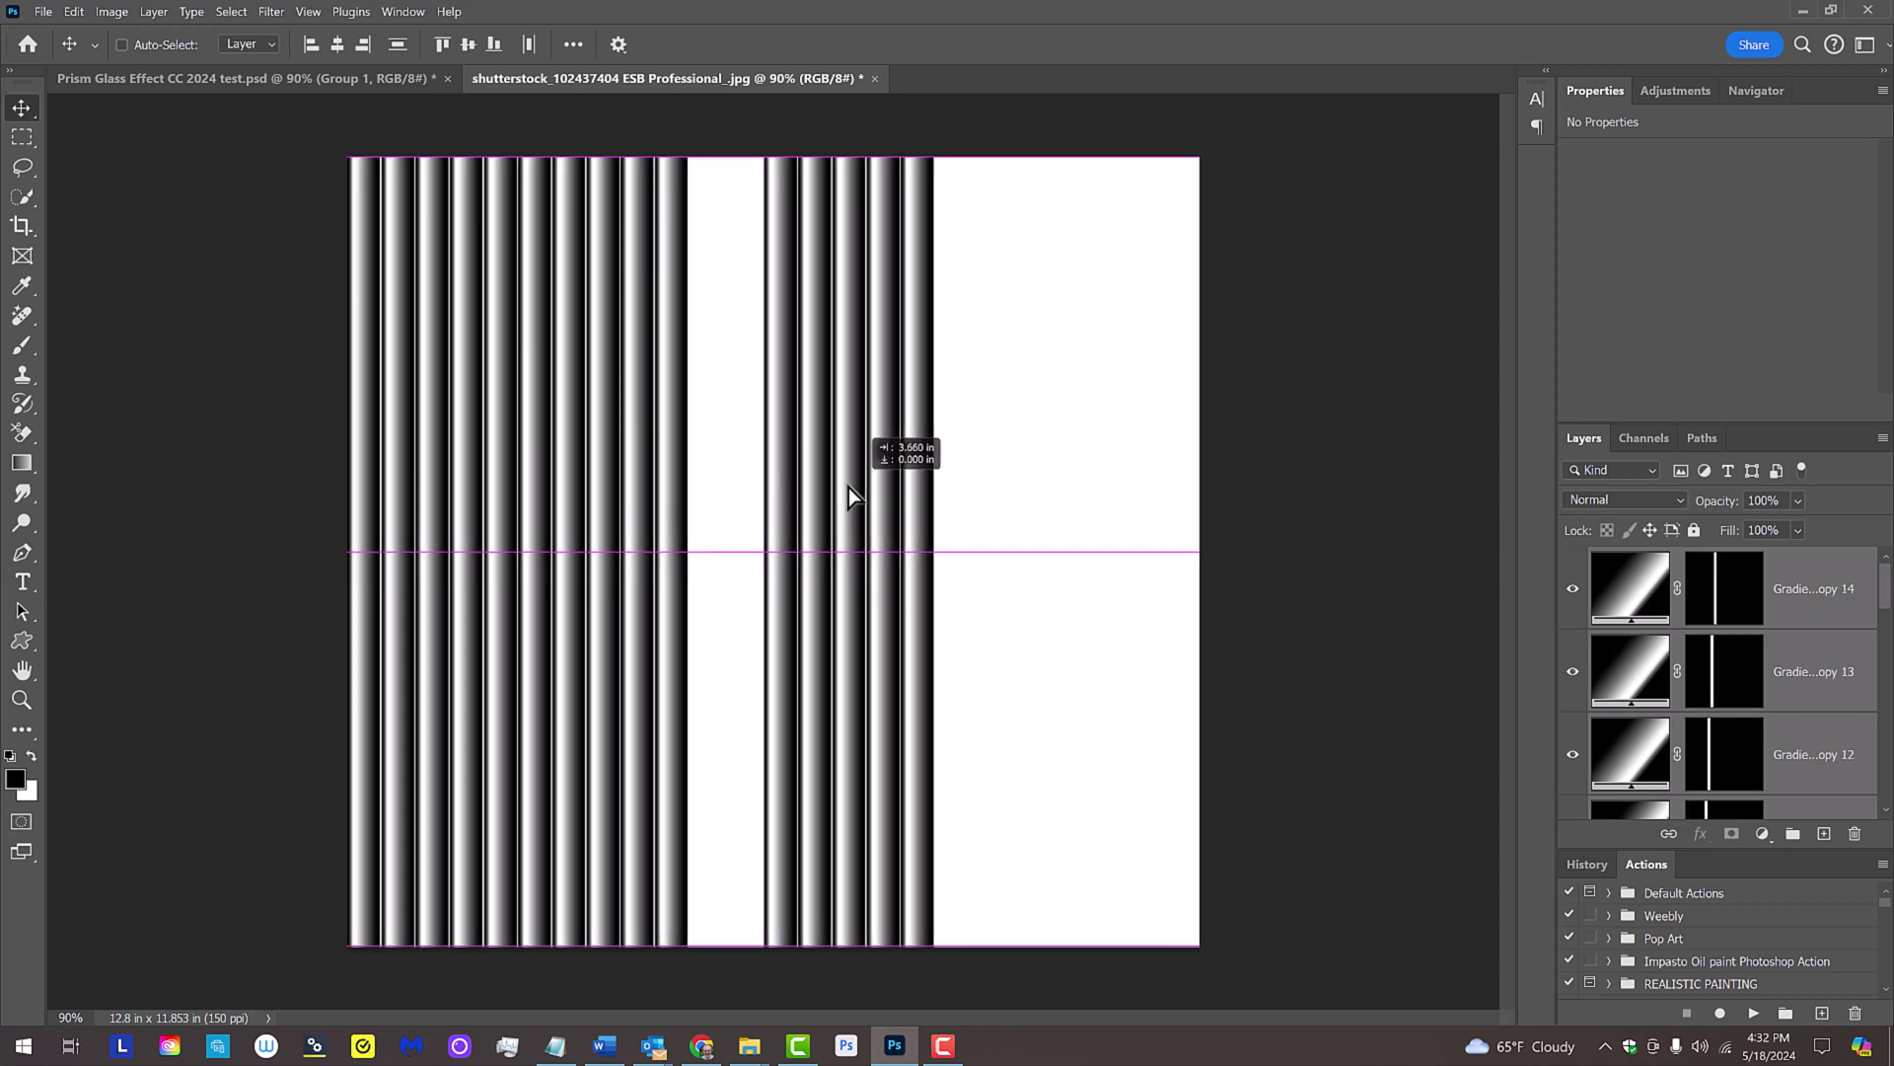
{"action": "mouse_move", "coordinate": [849, 487]}
{"action": "left_mouse_down"}
{"action": "mouse_move", "coordinate": [1197, 486]}
{"action": "mouse_move", "coordinate": [1139, 493]}
{"action": "left_mouse_up"}
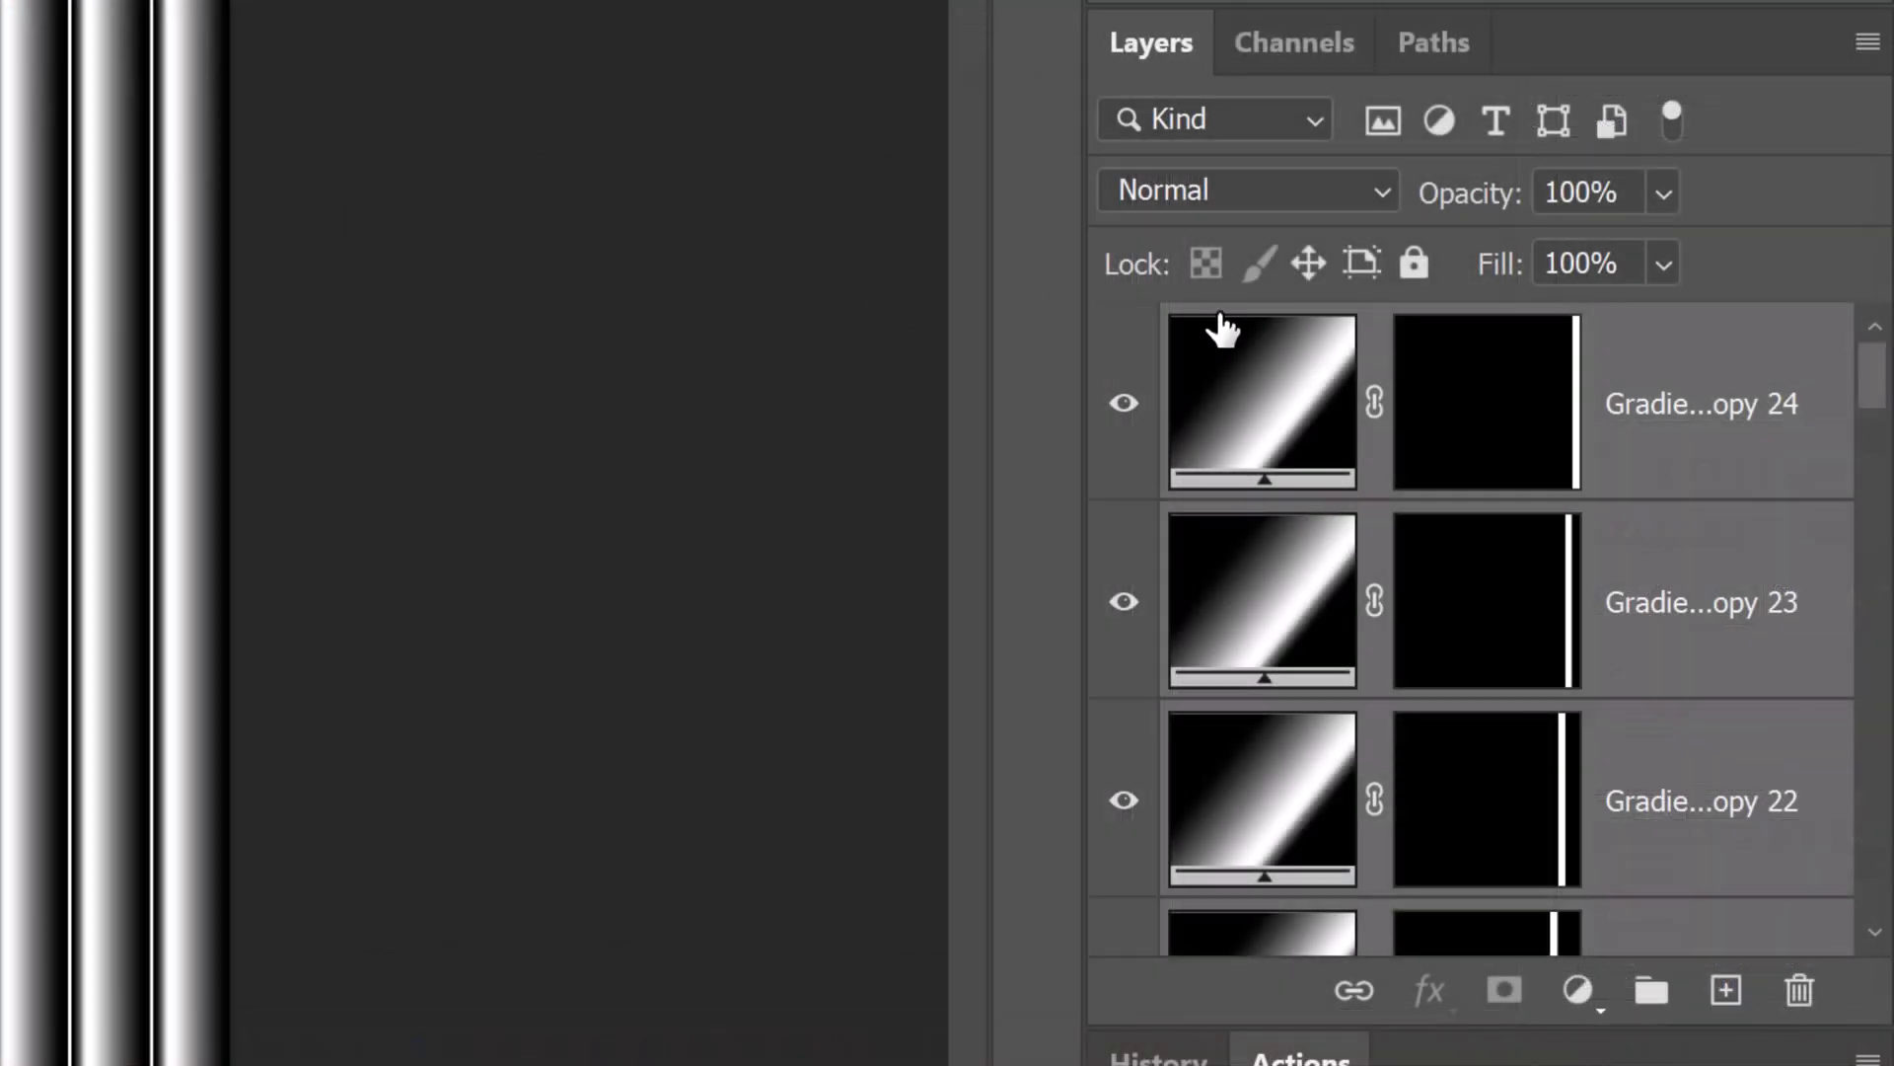
Group the layers from copy 24 down to Gradient Fill 1 into Group 1.
{"action": "left_click", "coordinate": [1611, 344]}
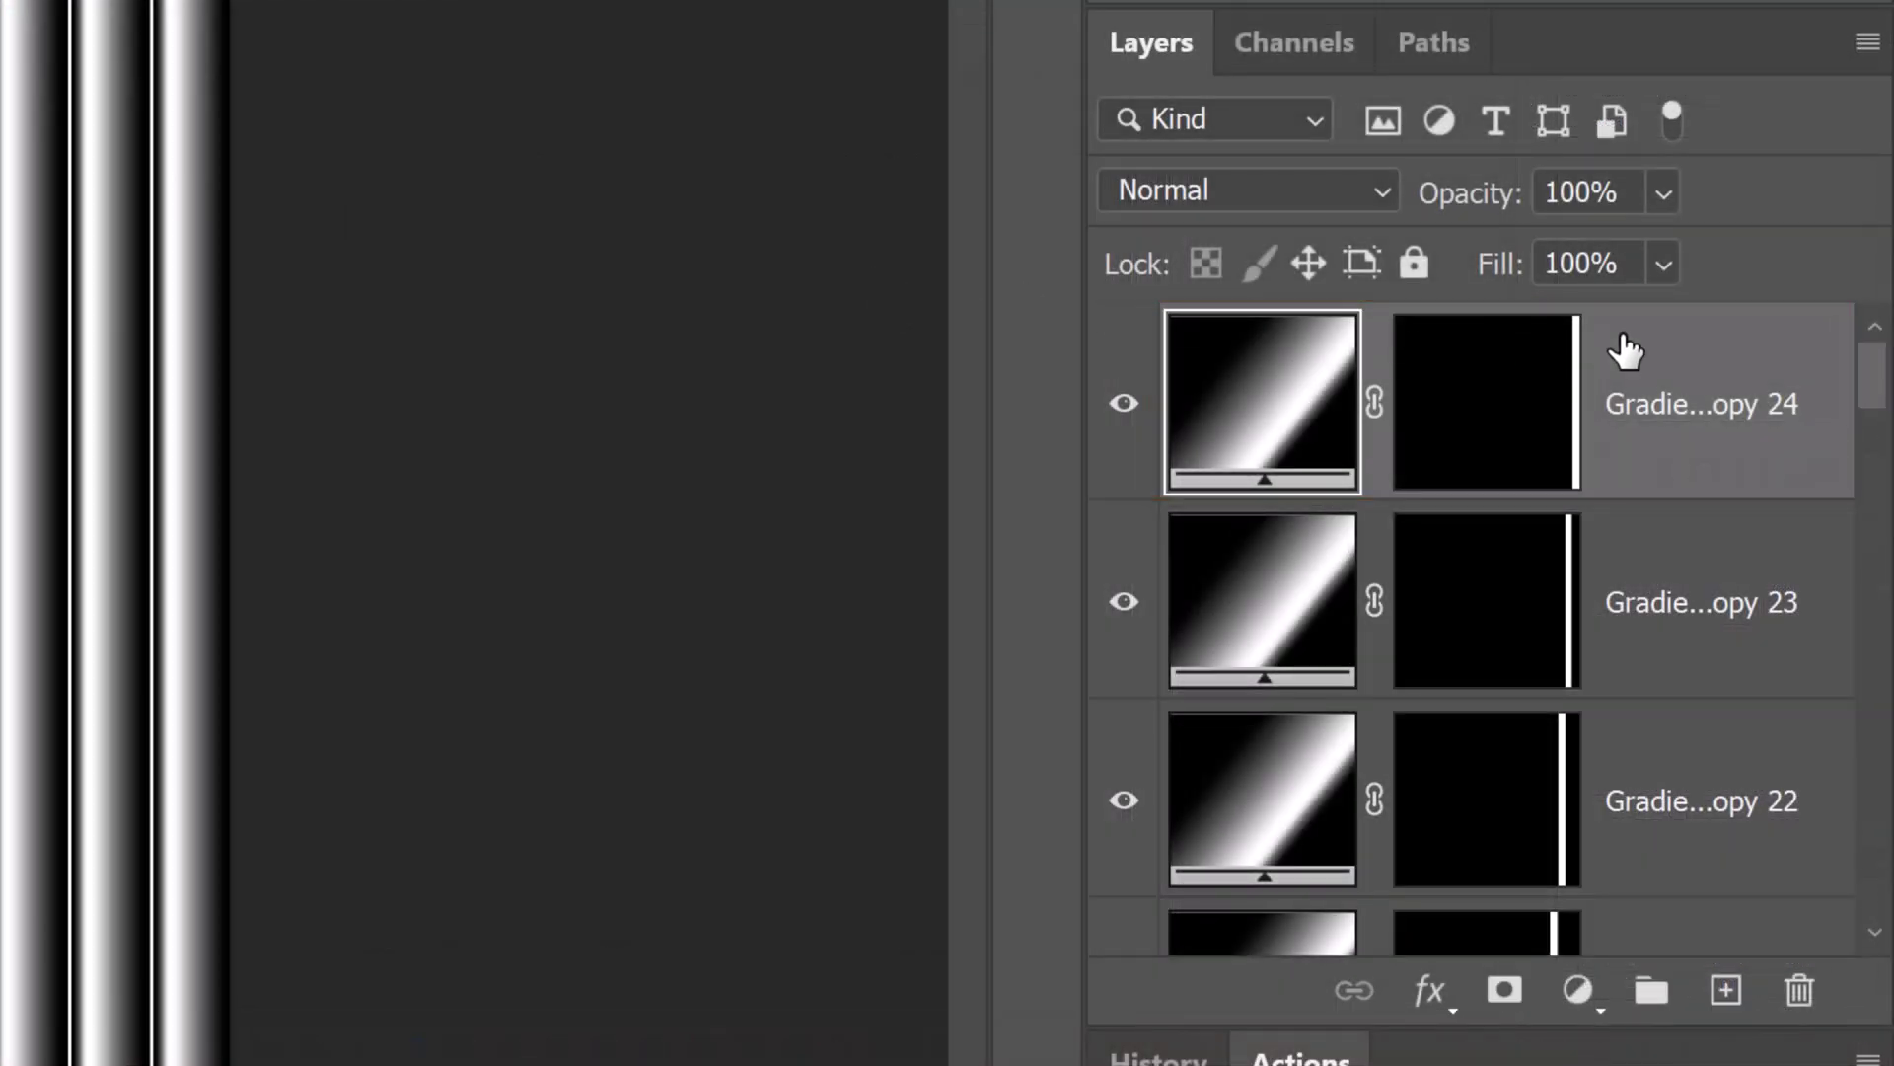
{"action": "left_click_drag", "start_coordinate": [1871, 391], "coordinate": [1792, 863]}
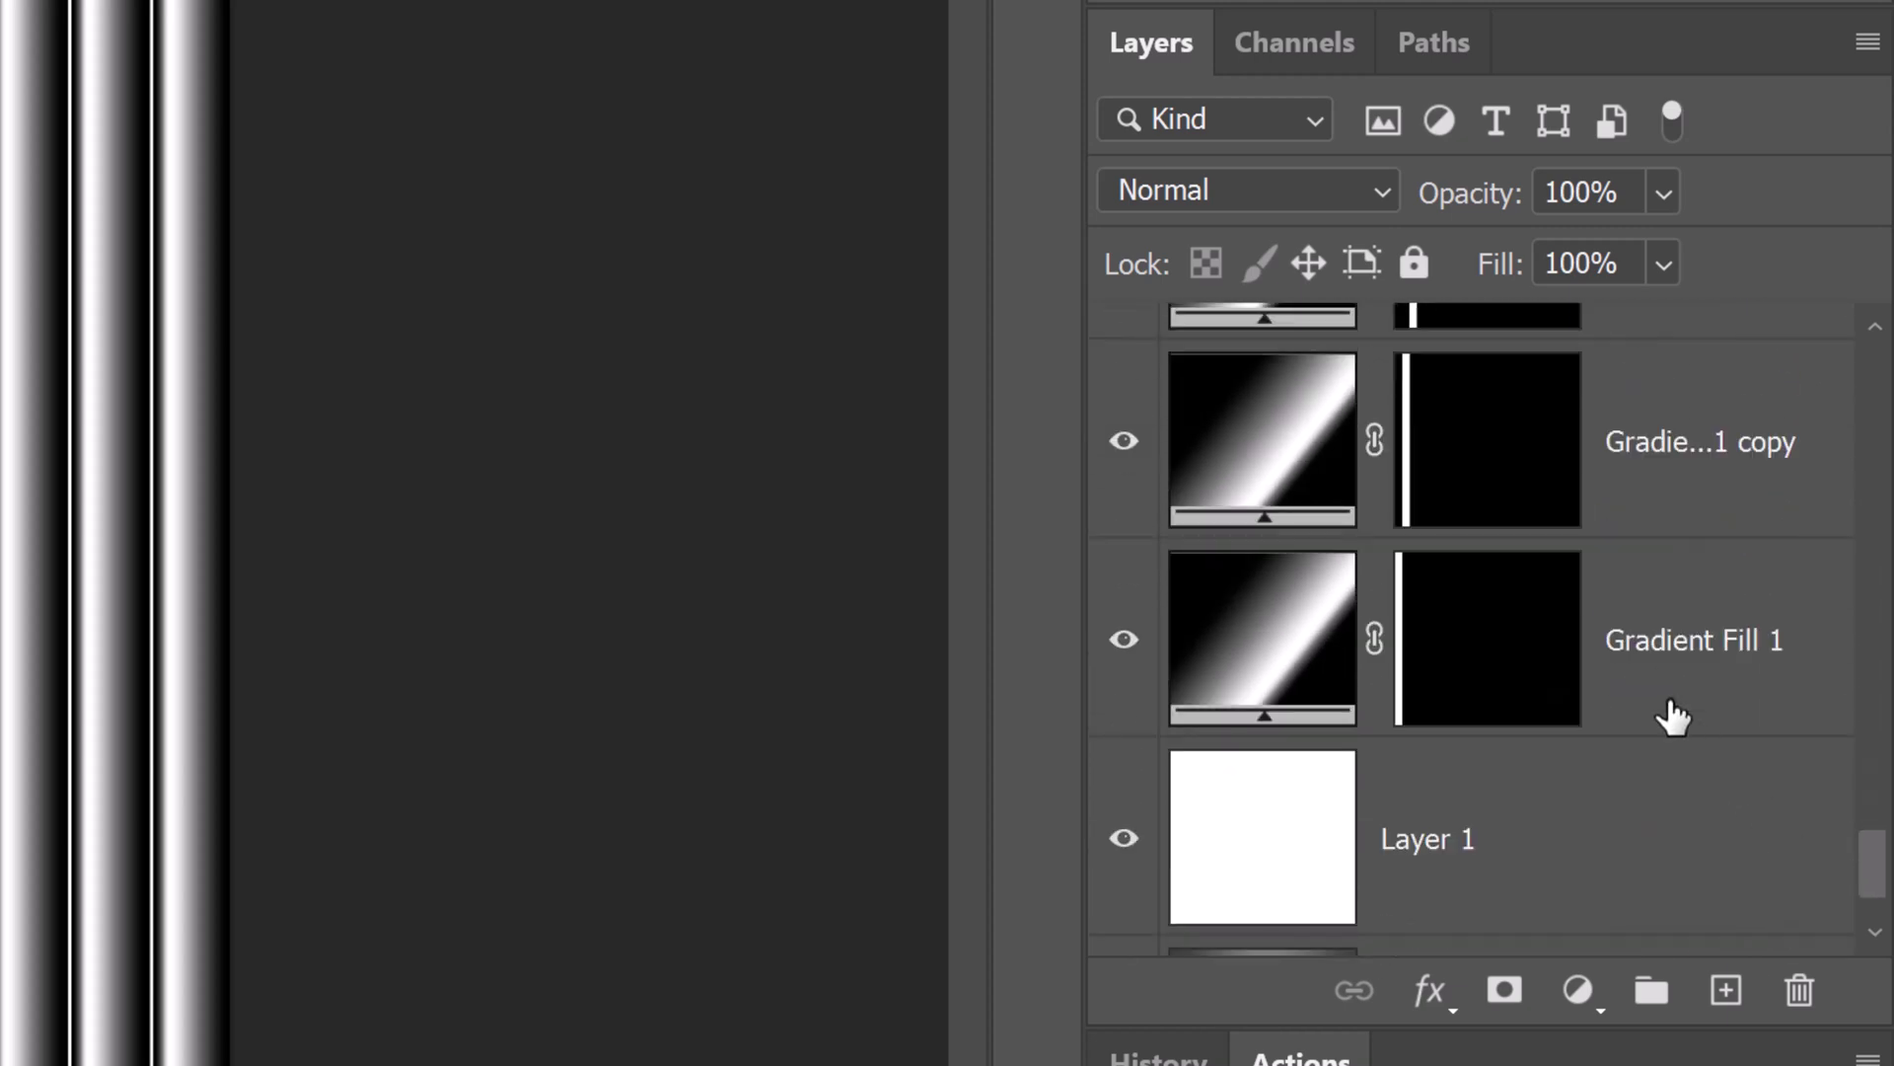
{"action": "left_click", "coordinate": [1646, 702], "text": "shift"}
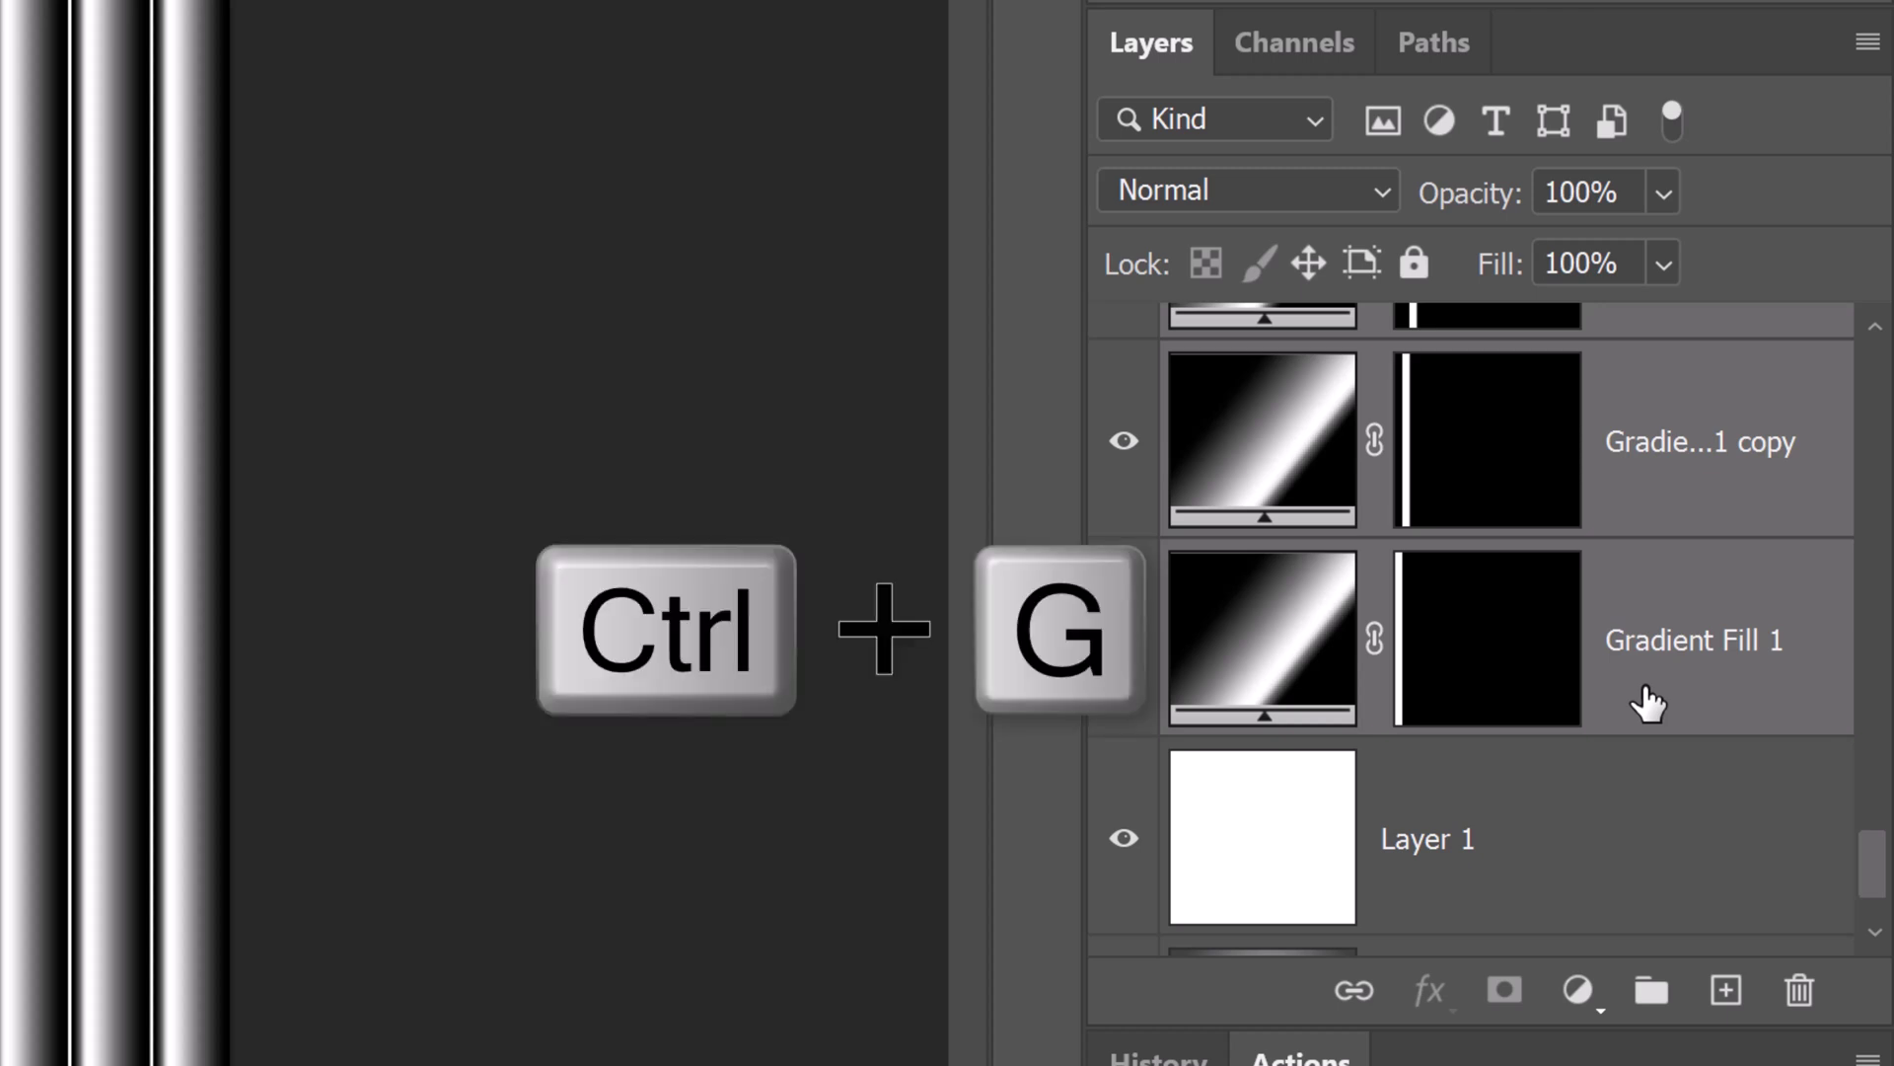
{"action": "key", "text": "ctrl+g"}
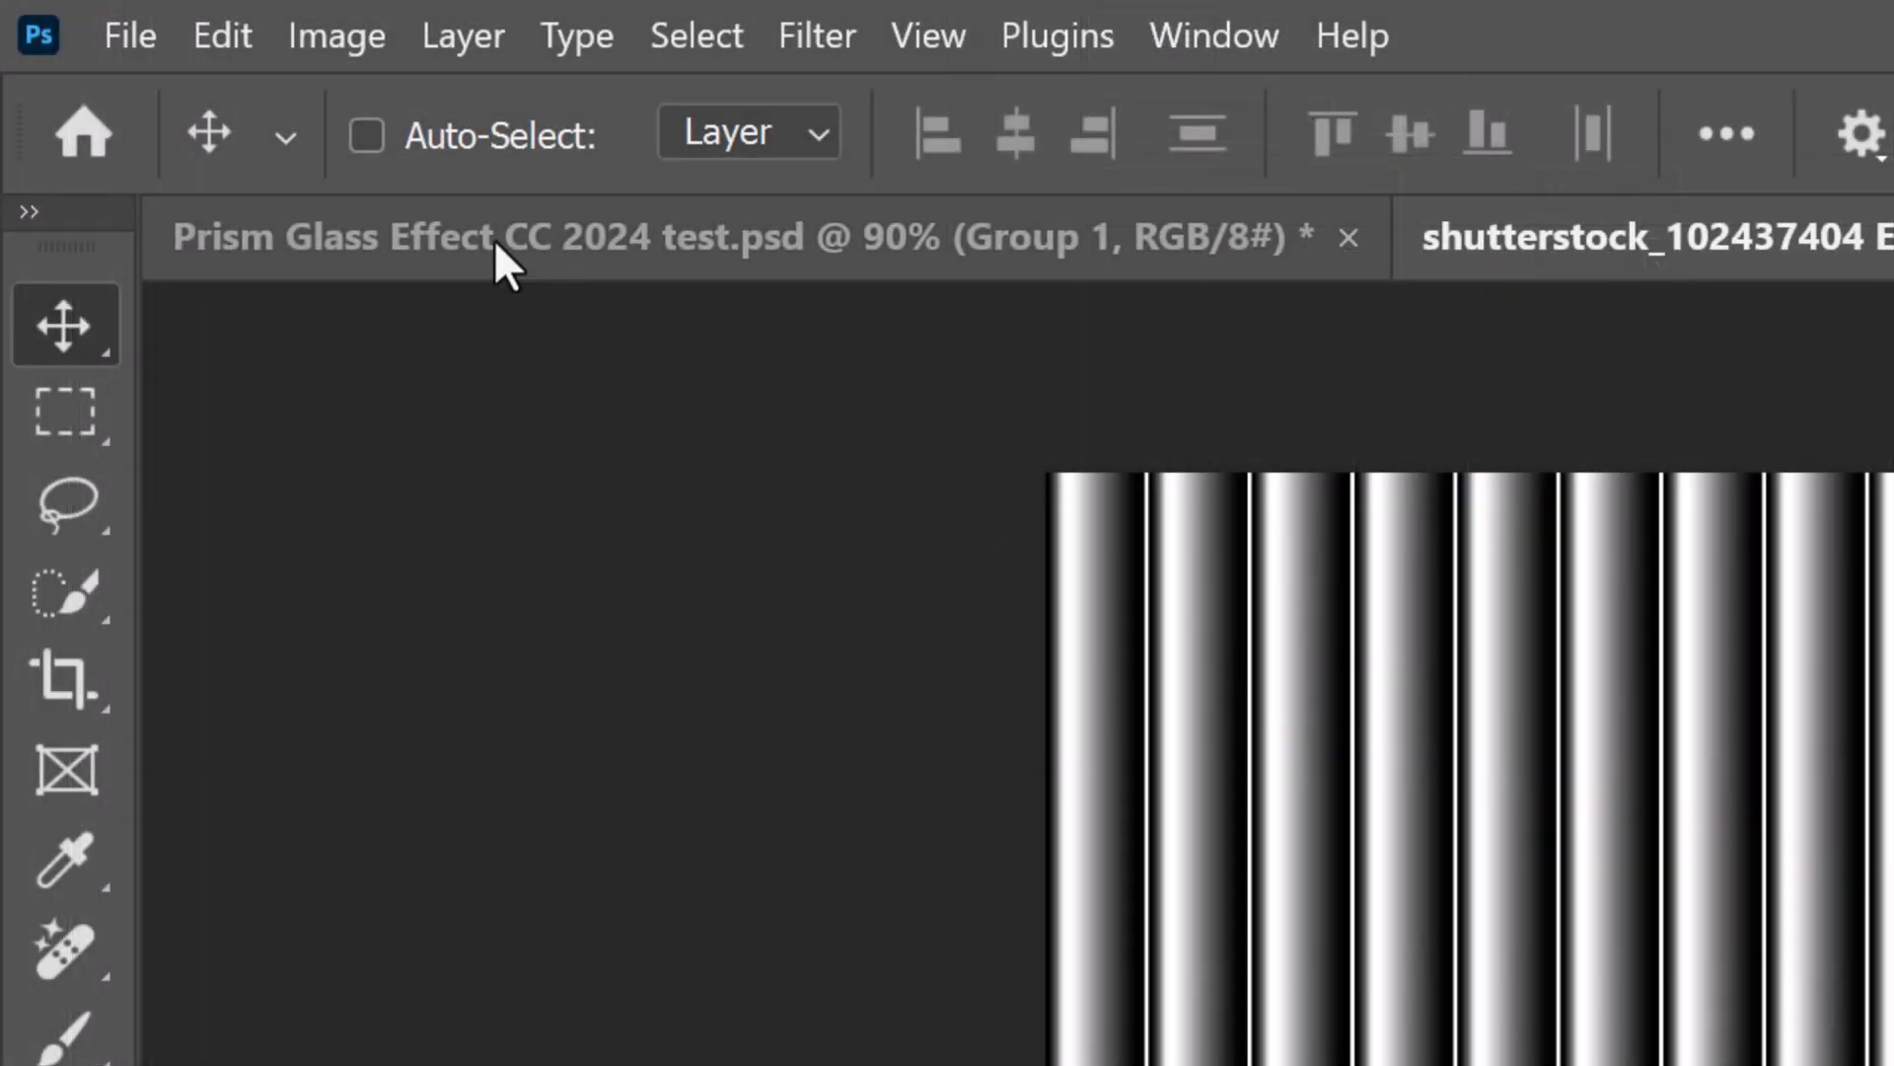
Save a copy named 'Glass prism' to the Desktop as Photoshop PSD with default compatibility.
{"action": "left_click", "coordinate": [130, 35]}
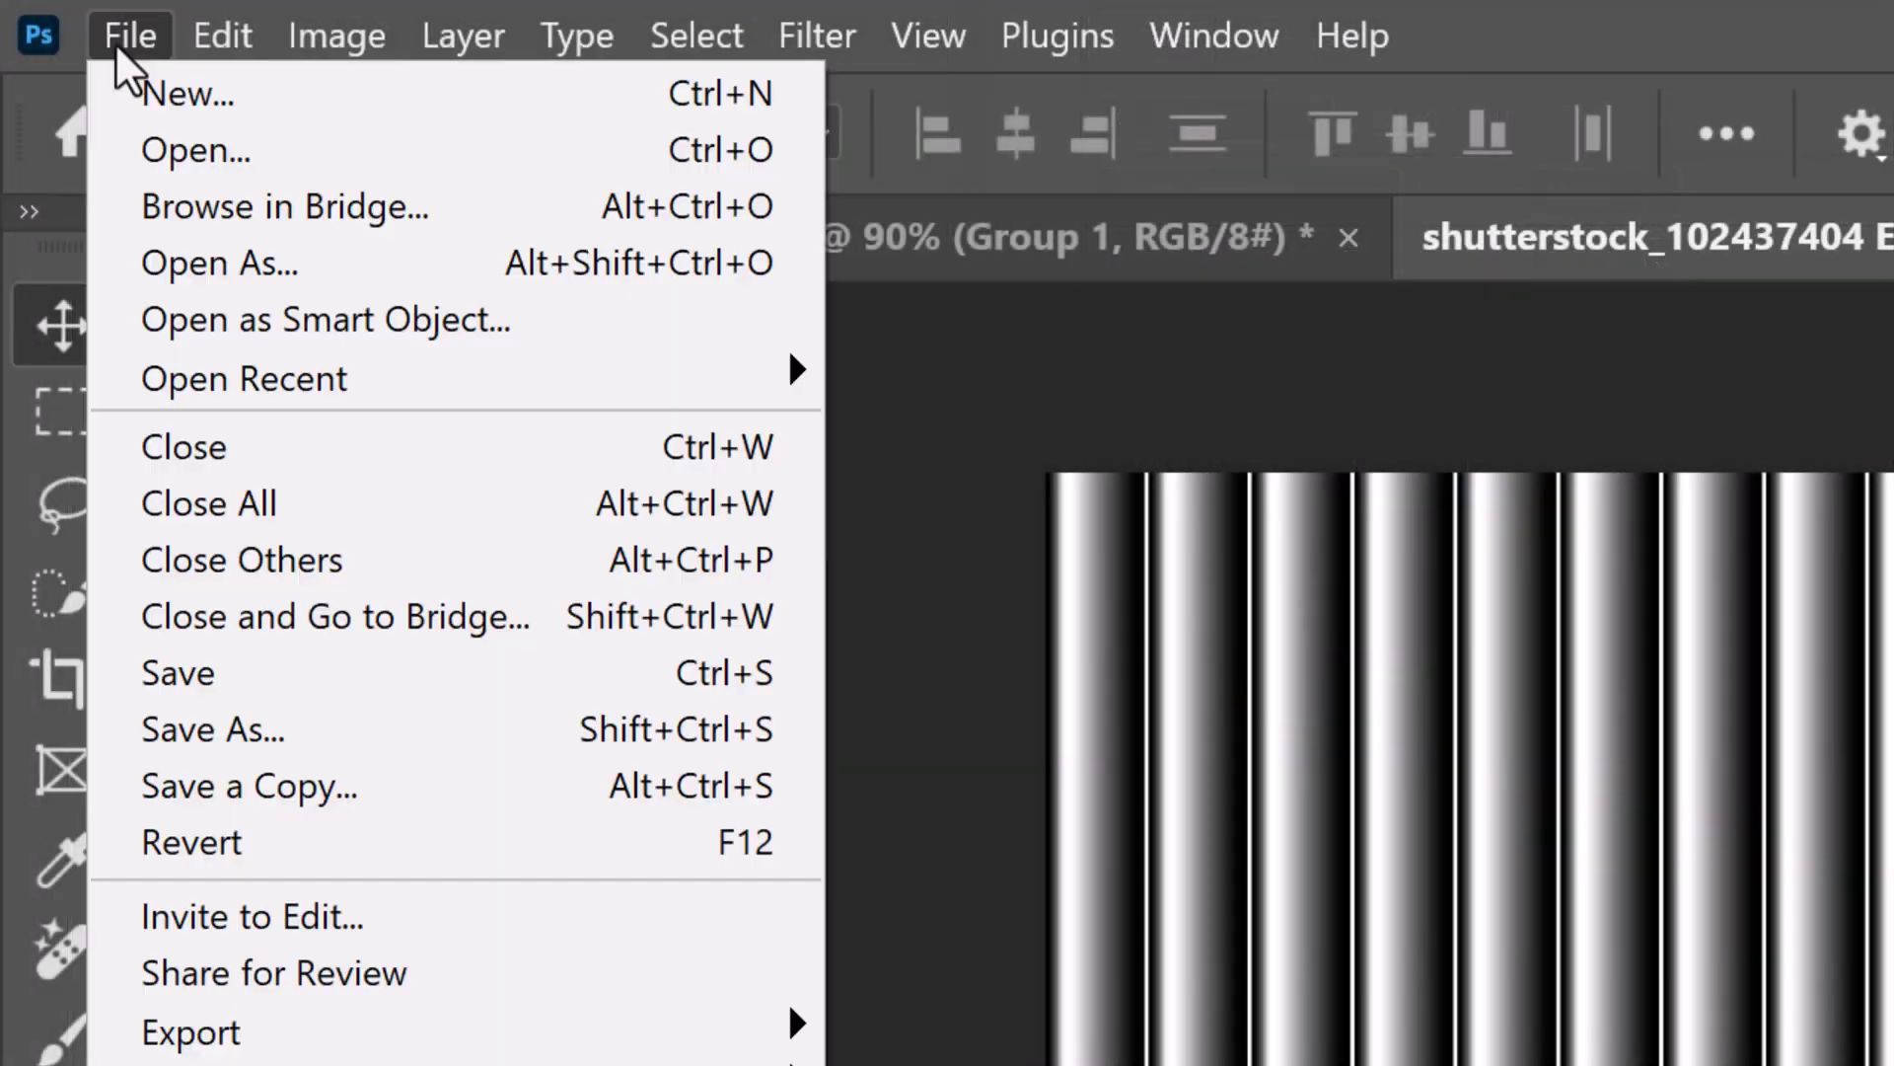
{"action": "left_click", "coordinate": [222, 785]}
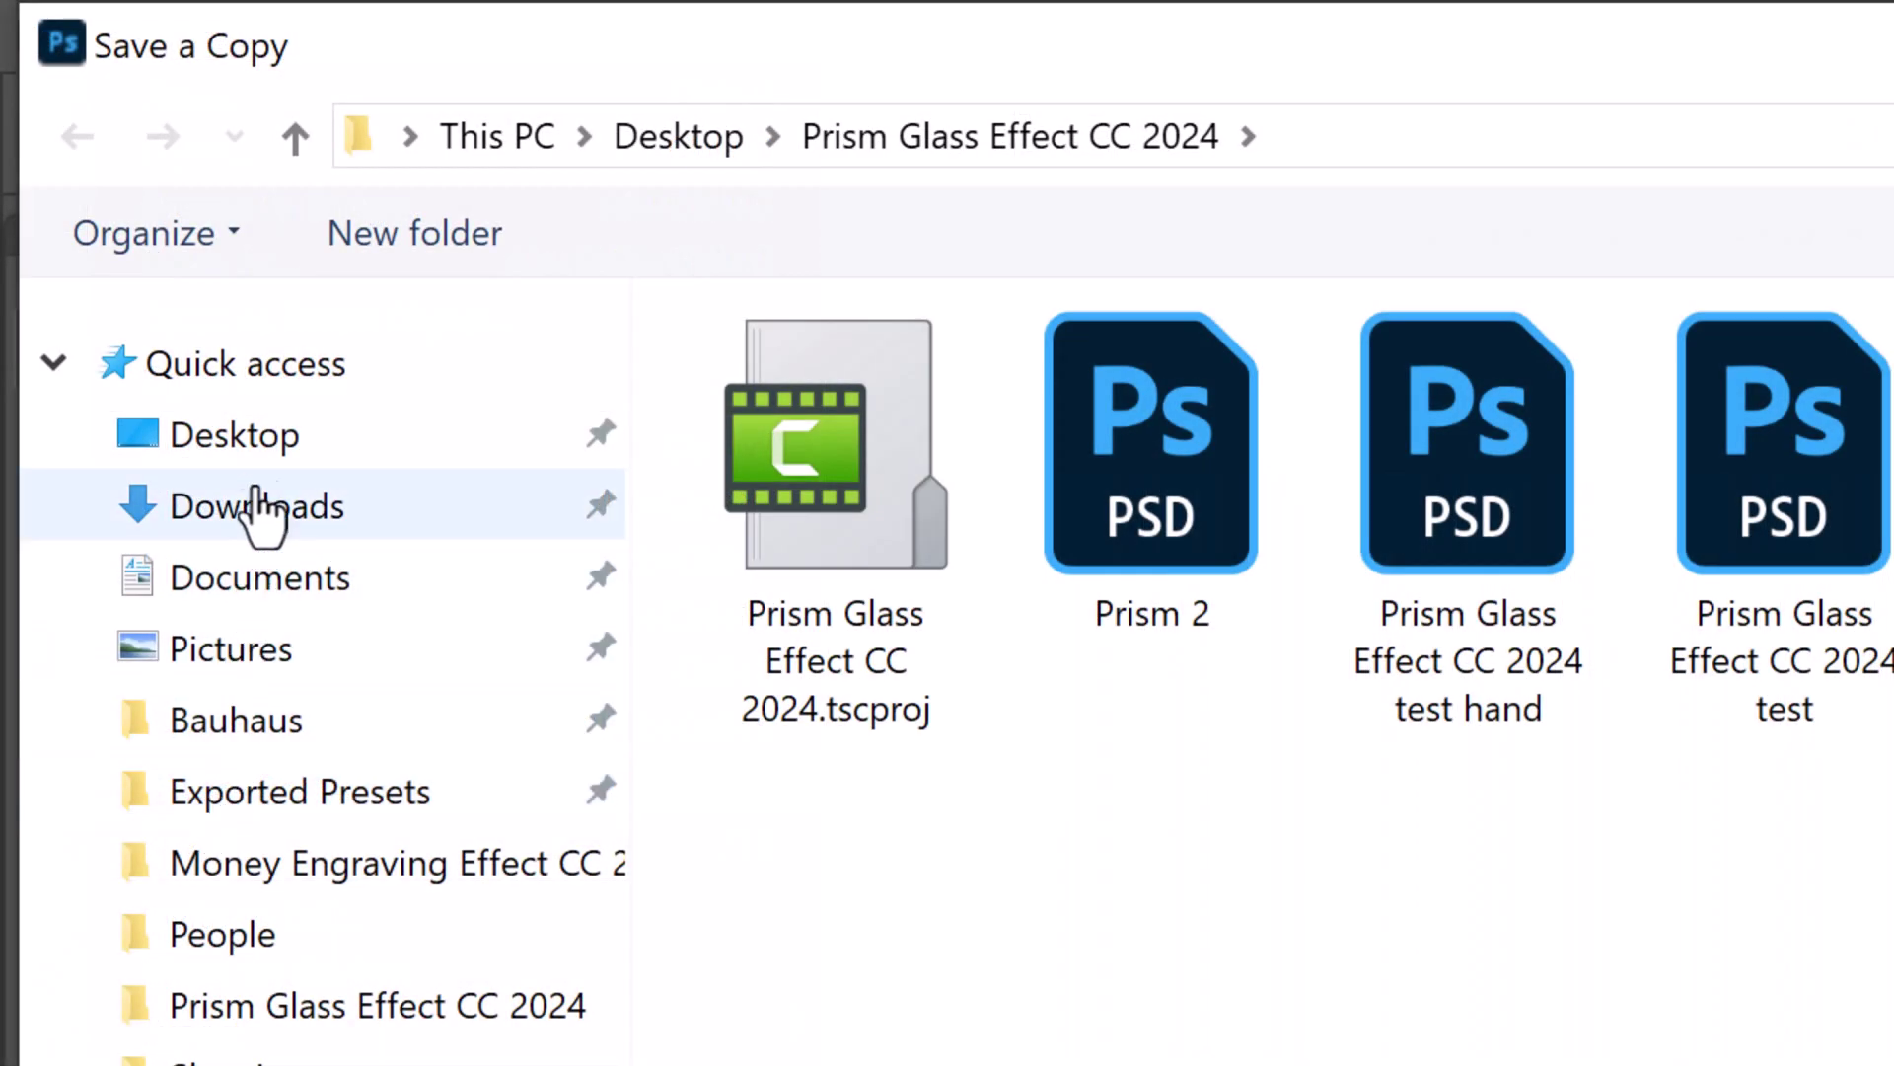
{"action": "left_click", "coordinate": [234, 435]}
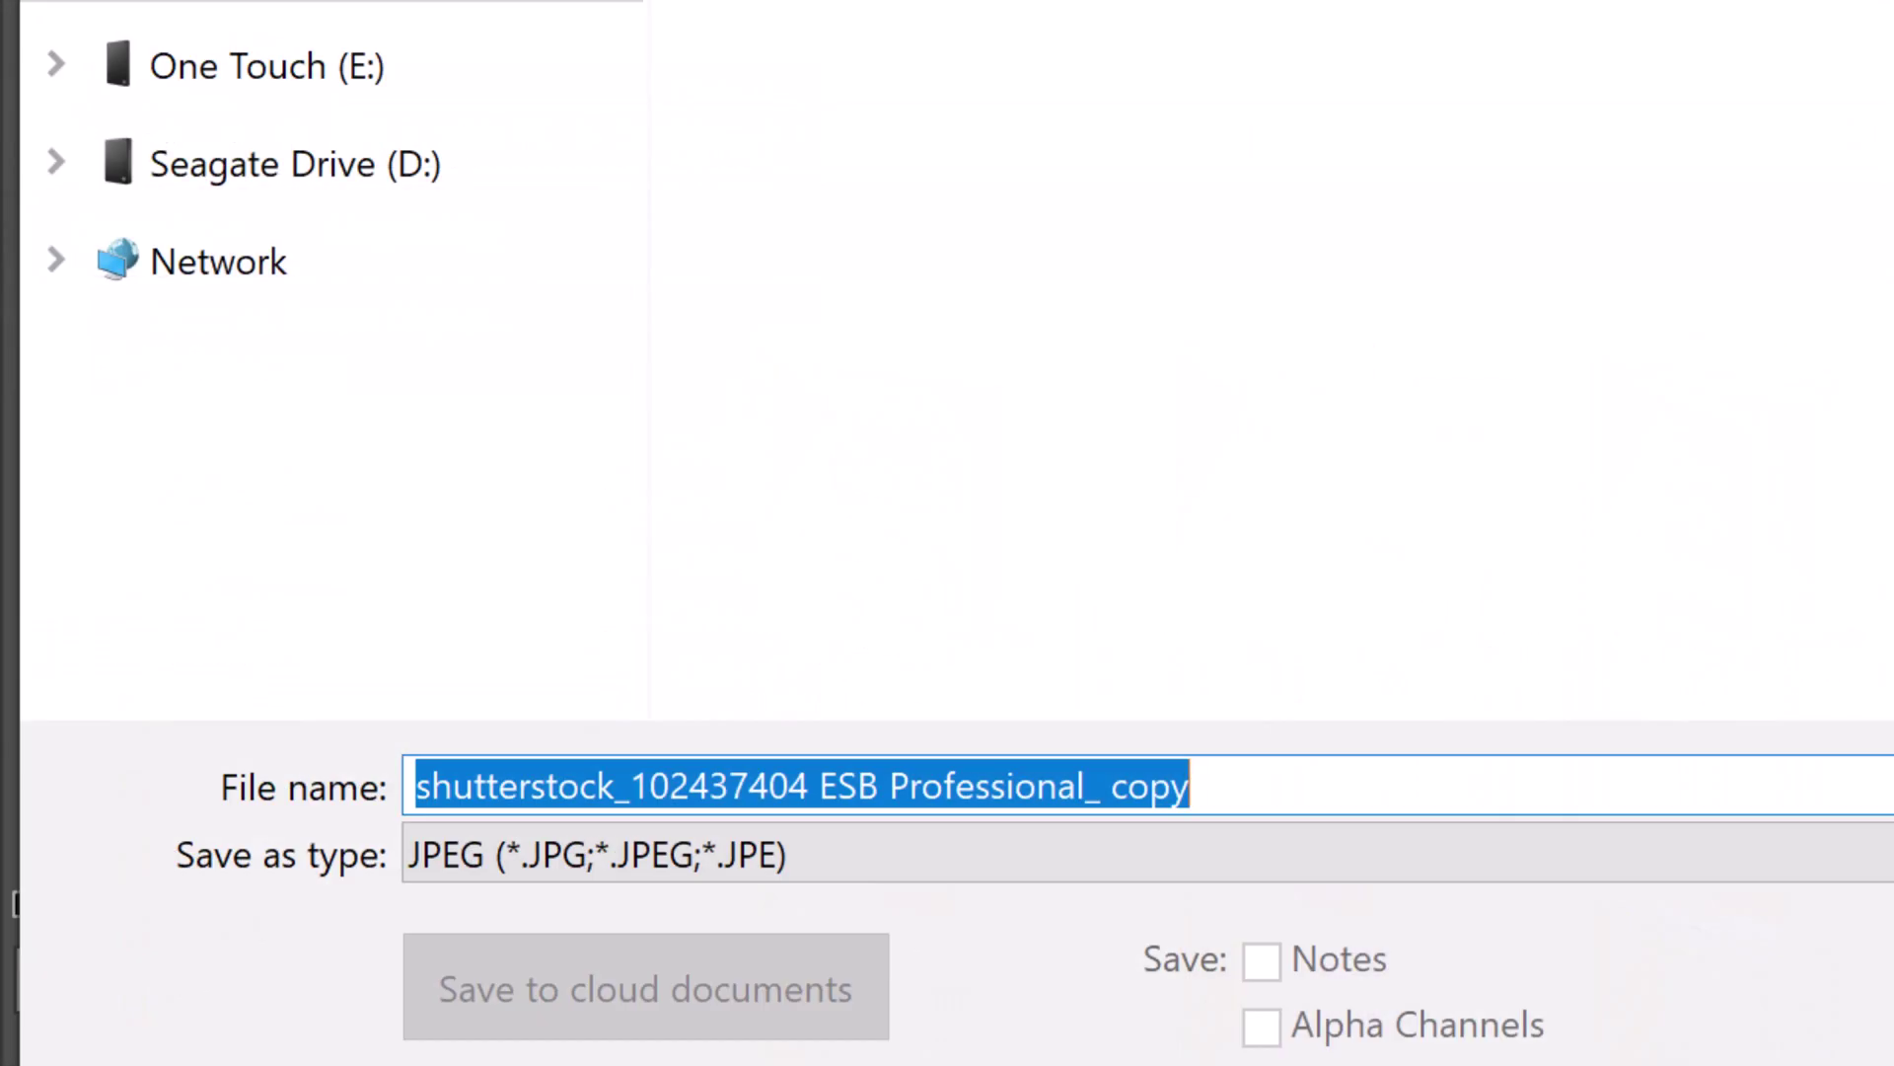
{"action": "type", "text": "Glass prism"}
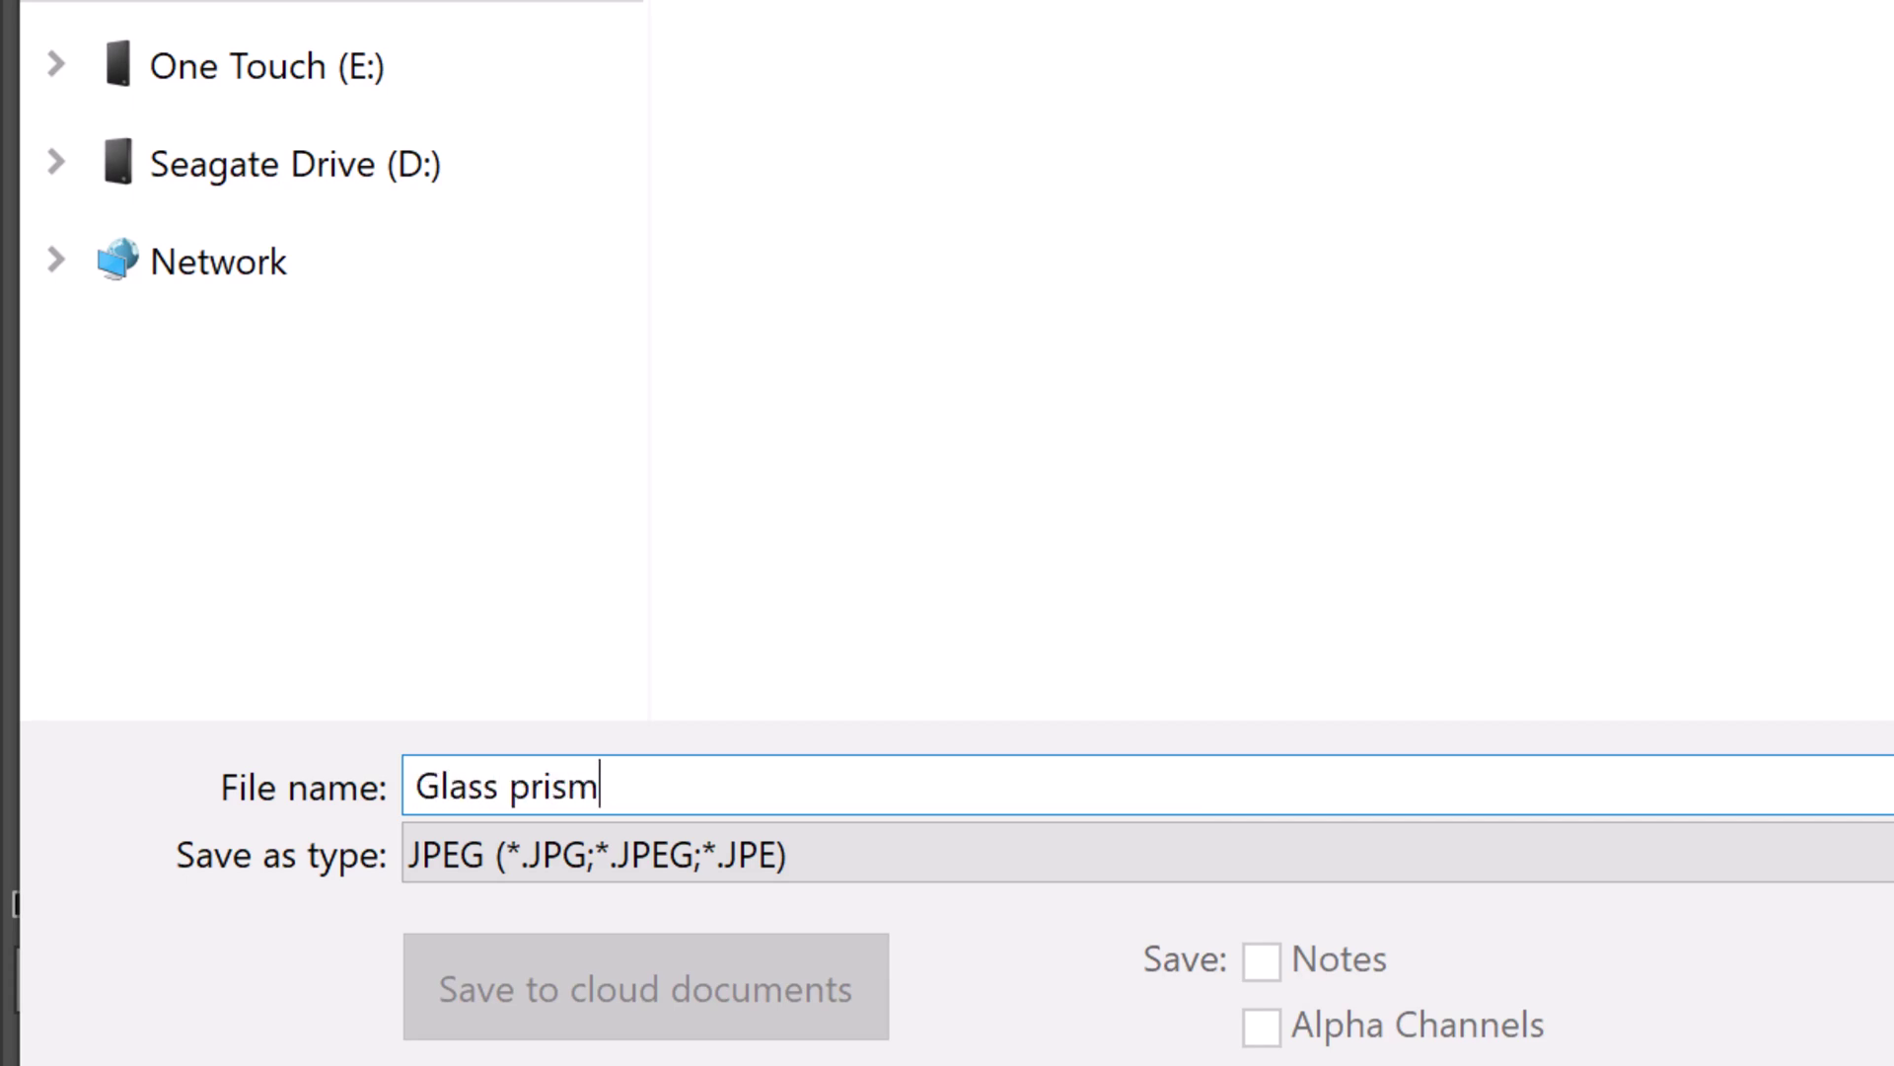
{"action": "left_click", "coordinate": [540, 855]}
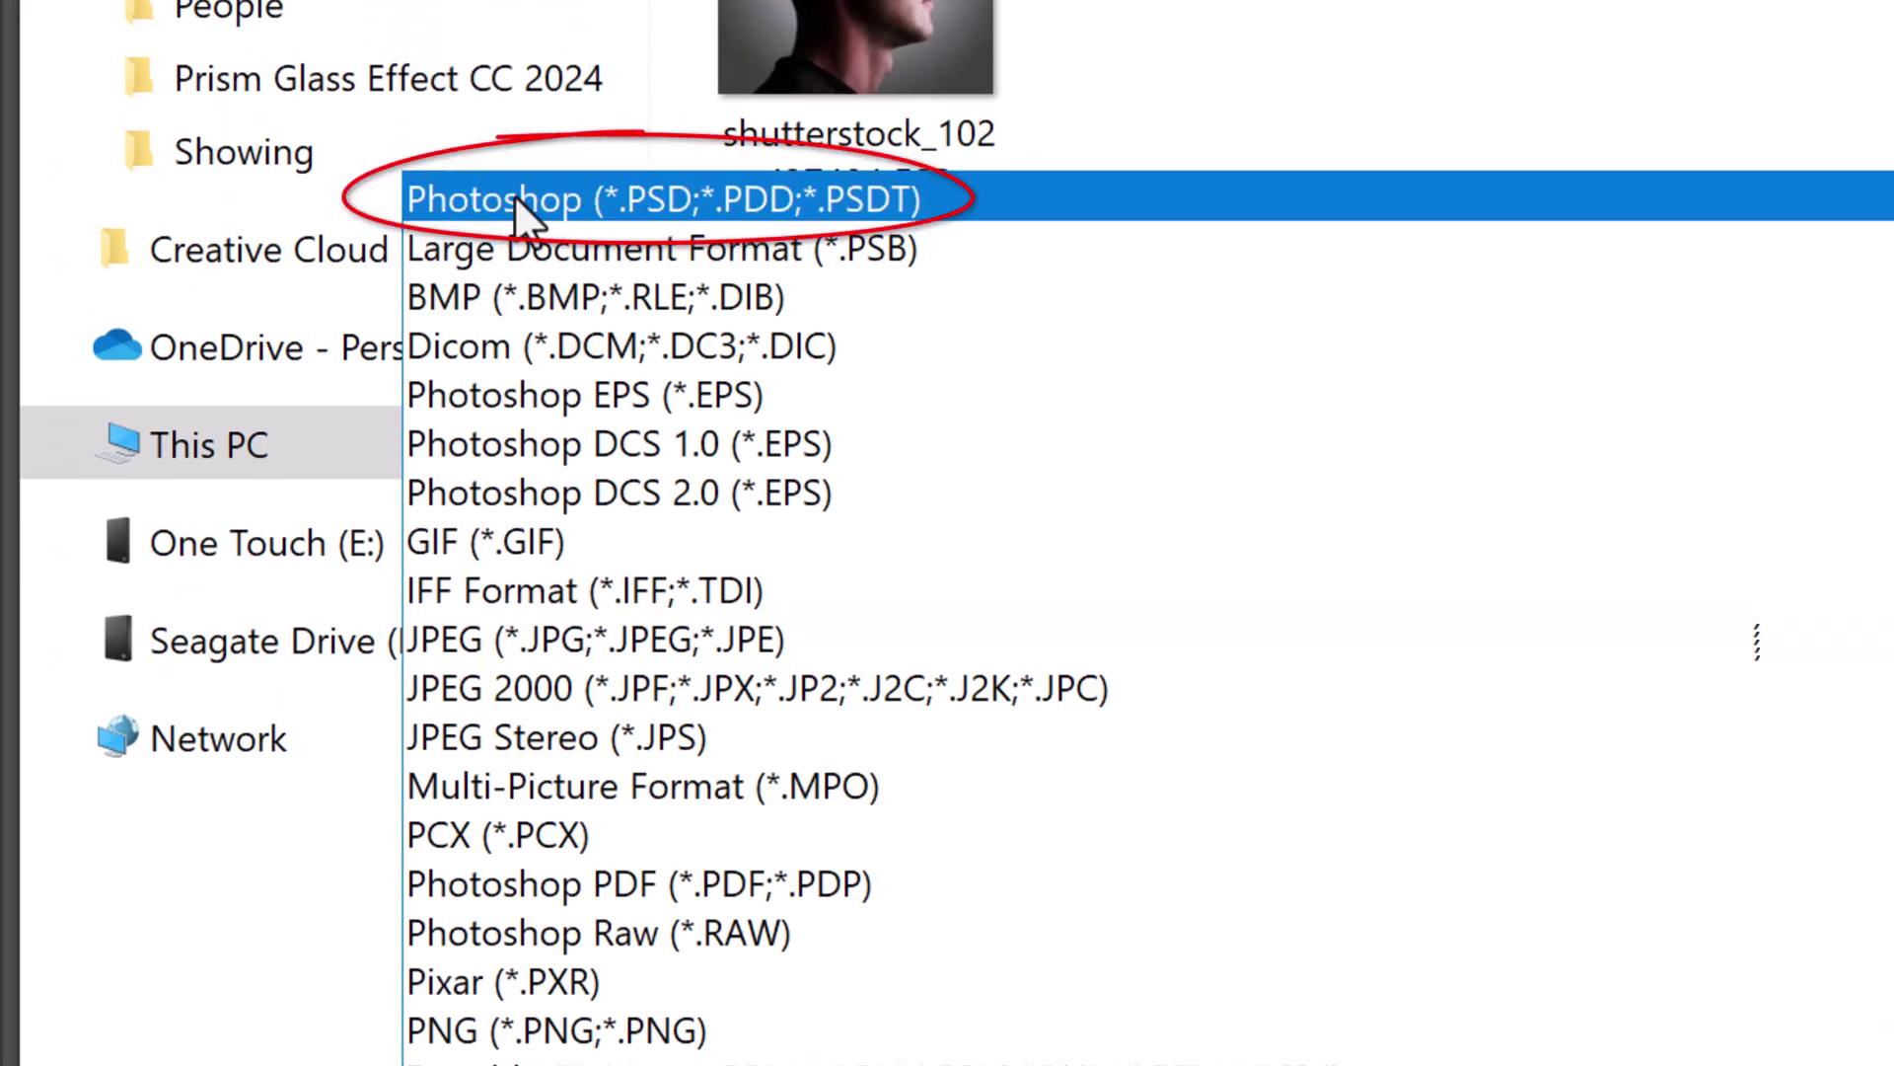
{"action": "left_click", "coordinate": [514, 195]}
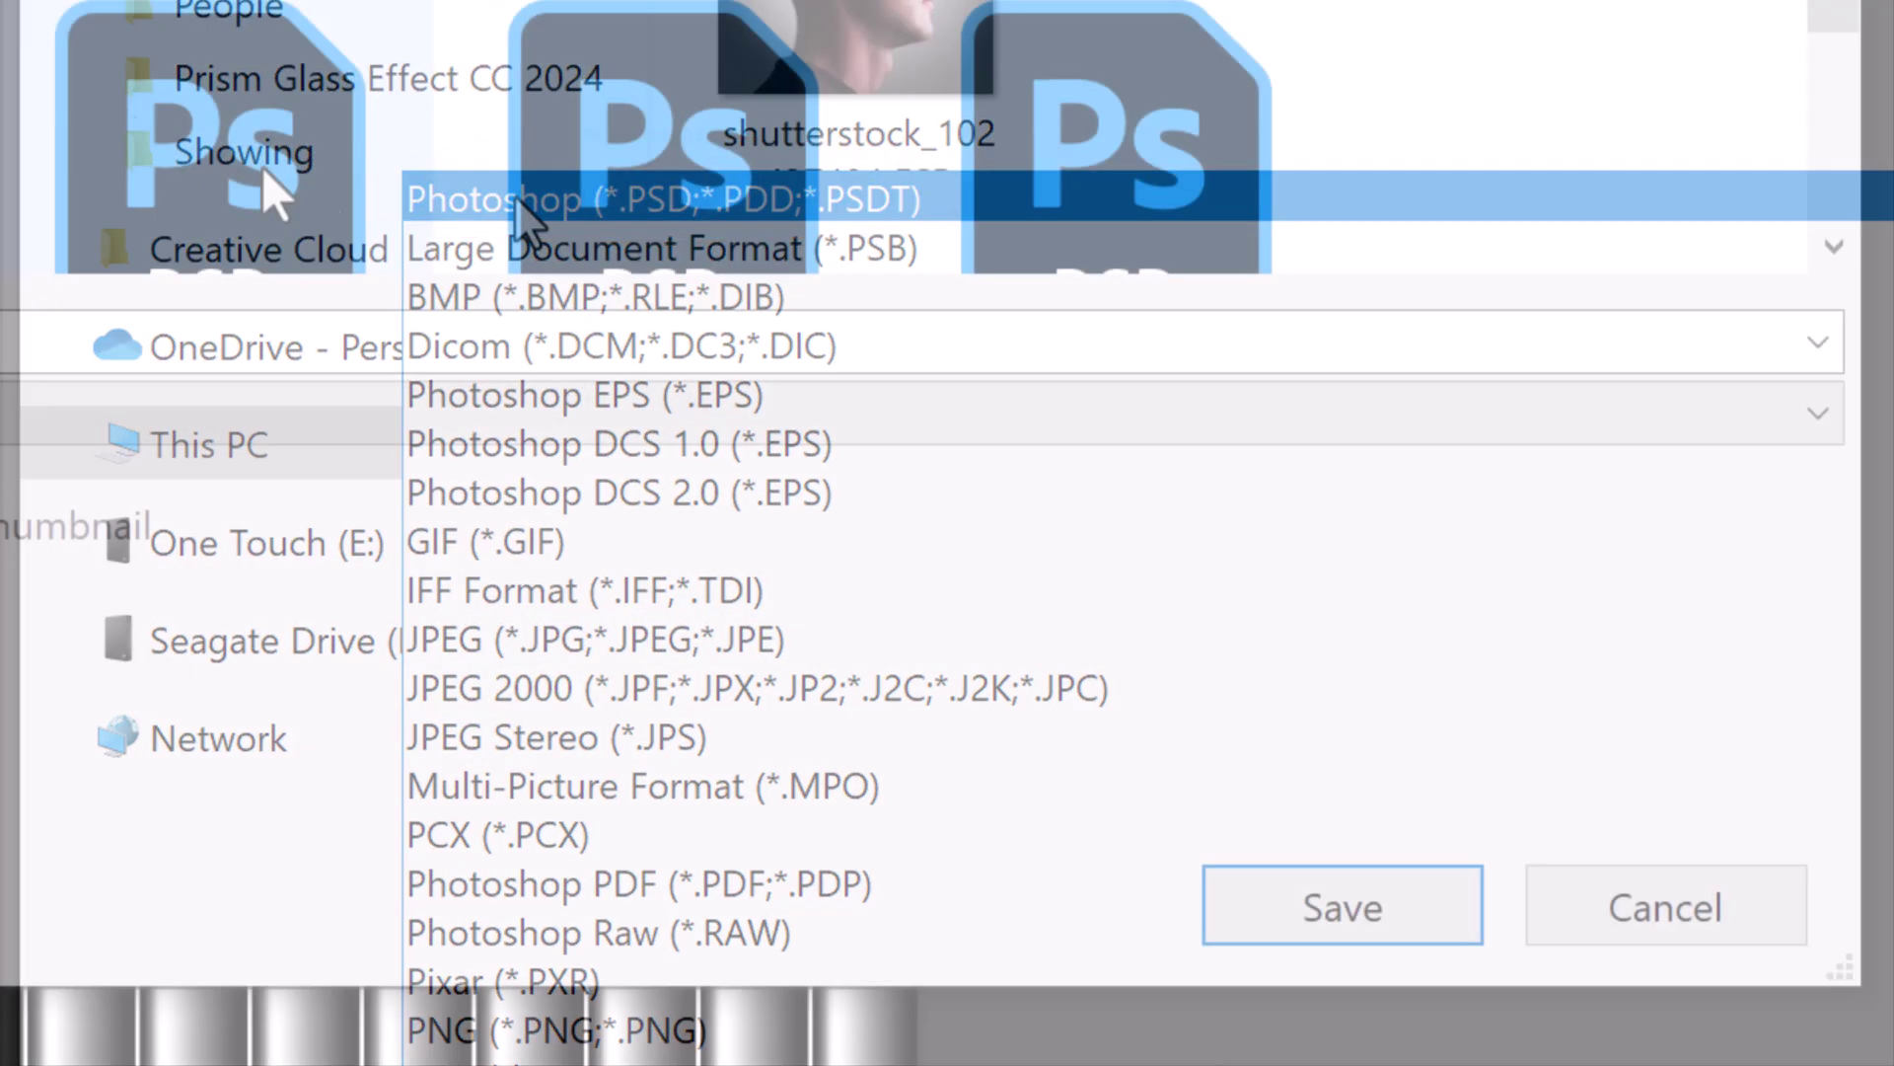
{"action": "left_click", "coordinate": [1345, 899]}
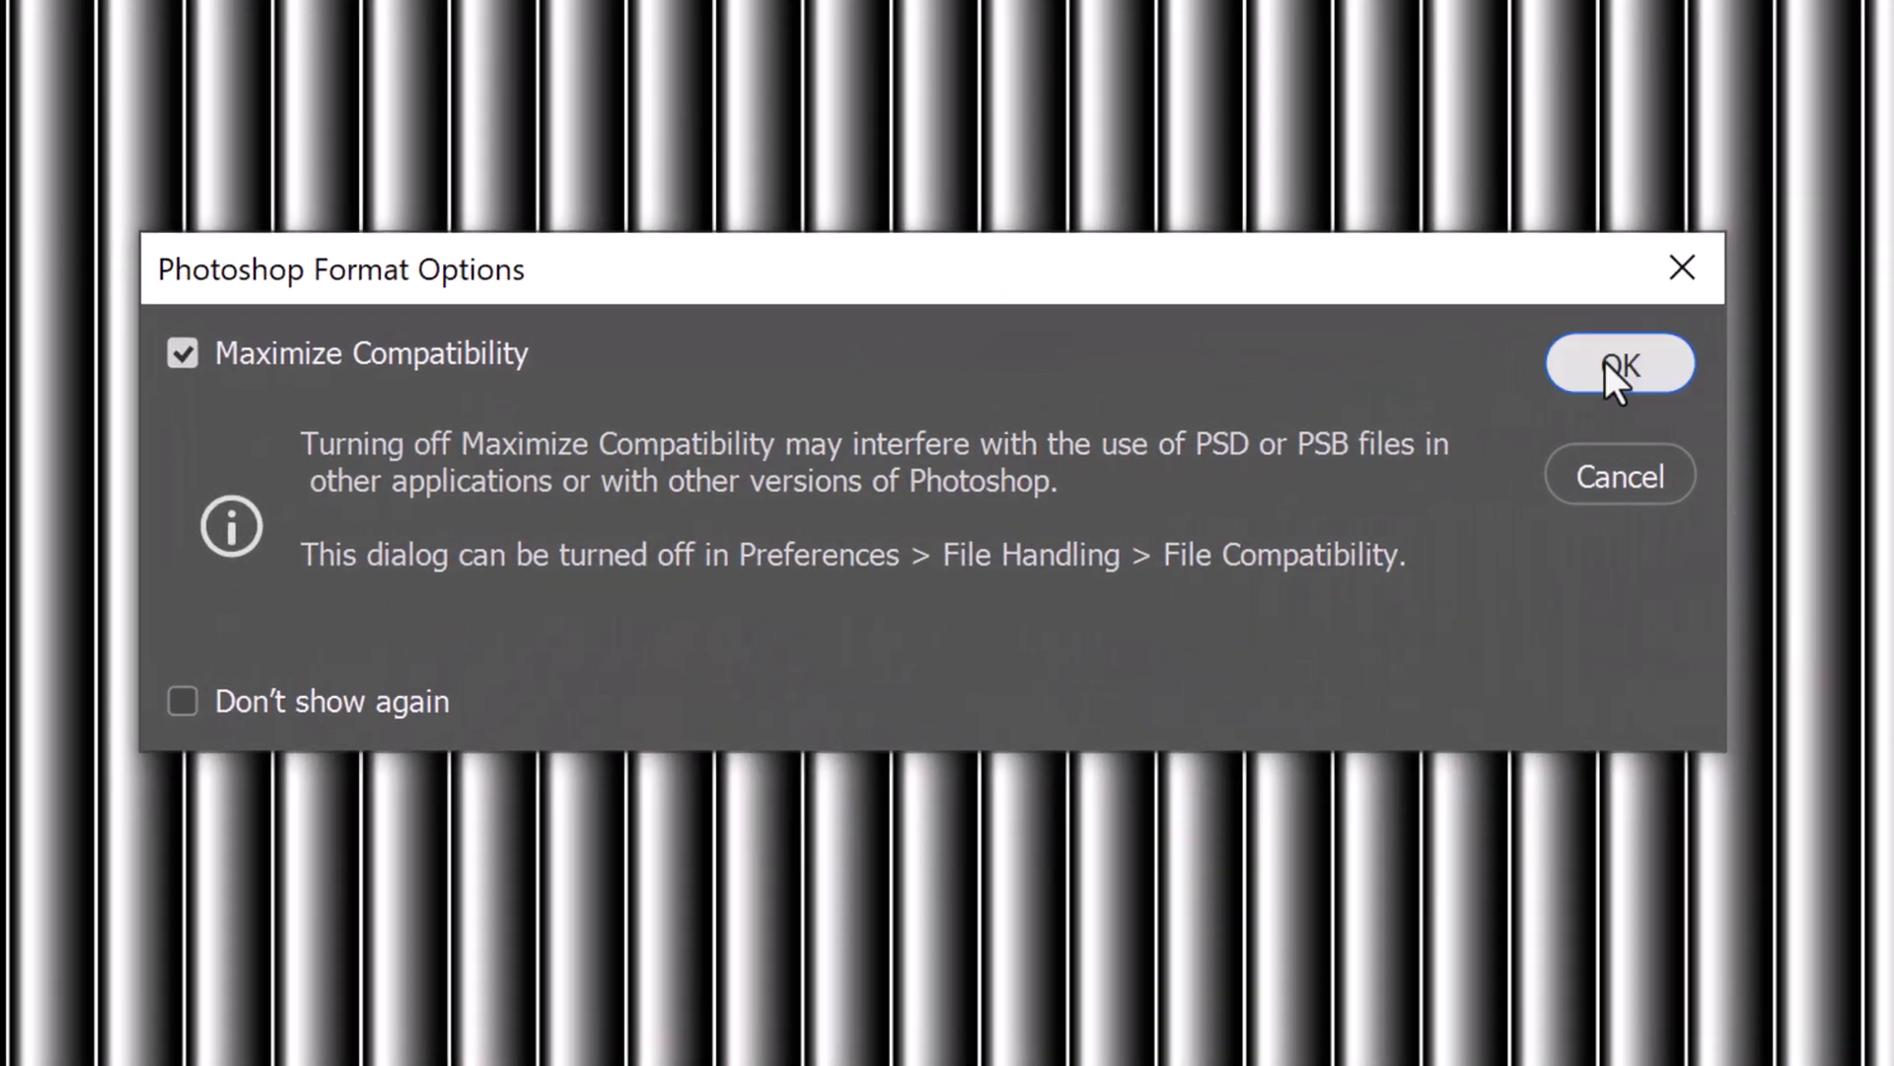
{"action": "left_click", "coordinate": [1619, 366]}
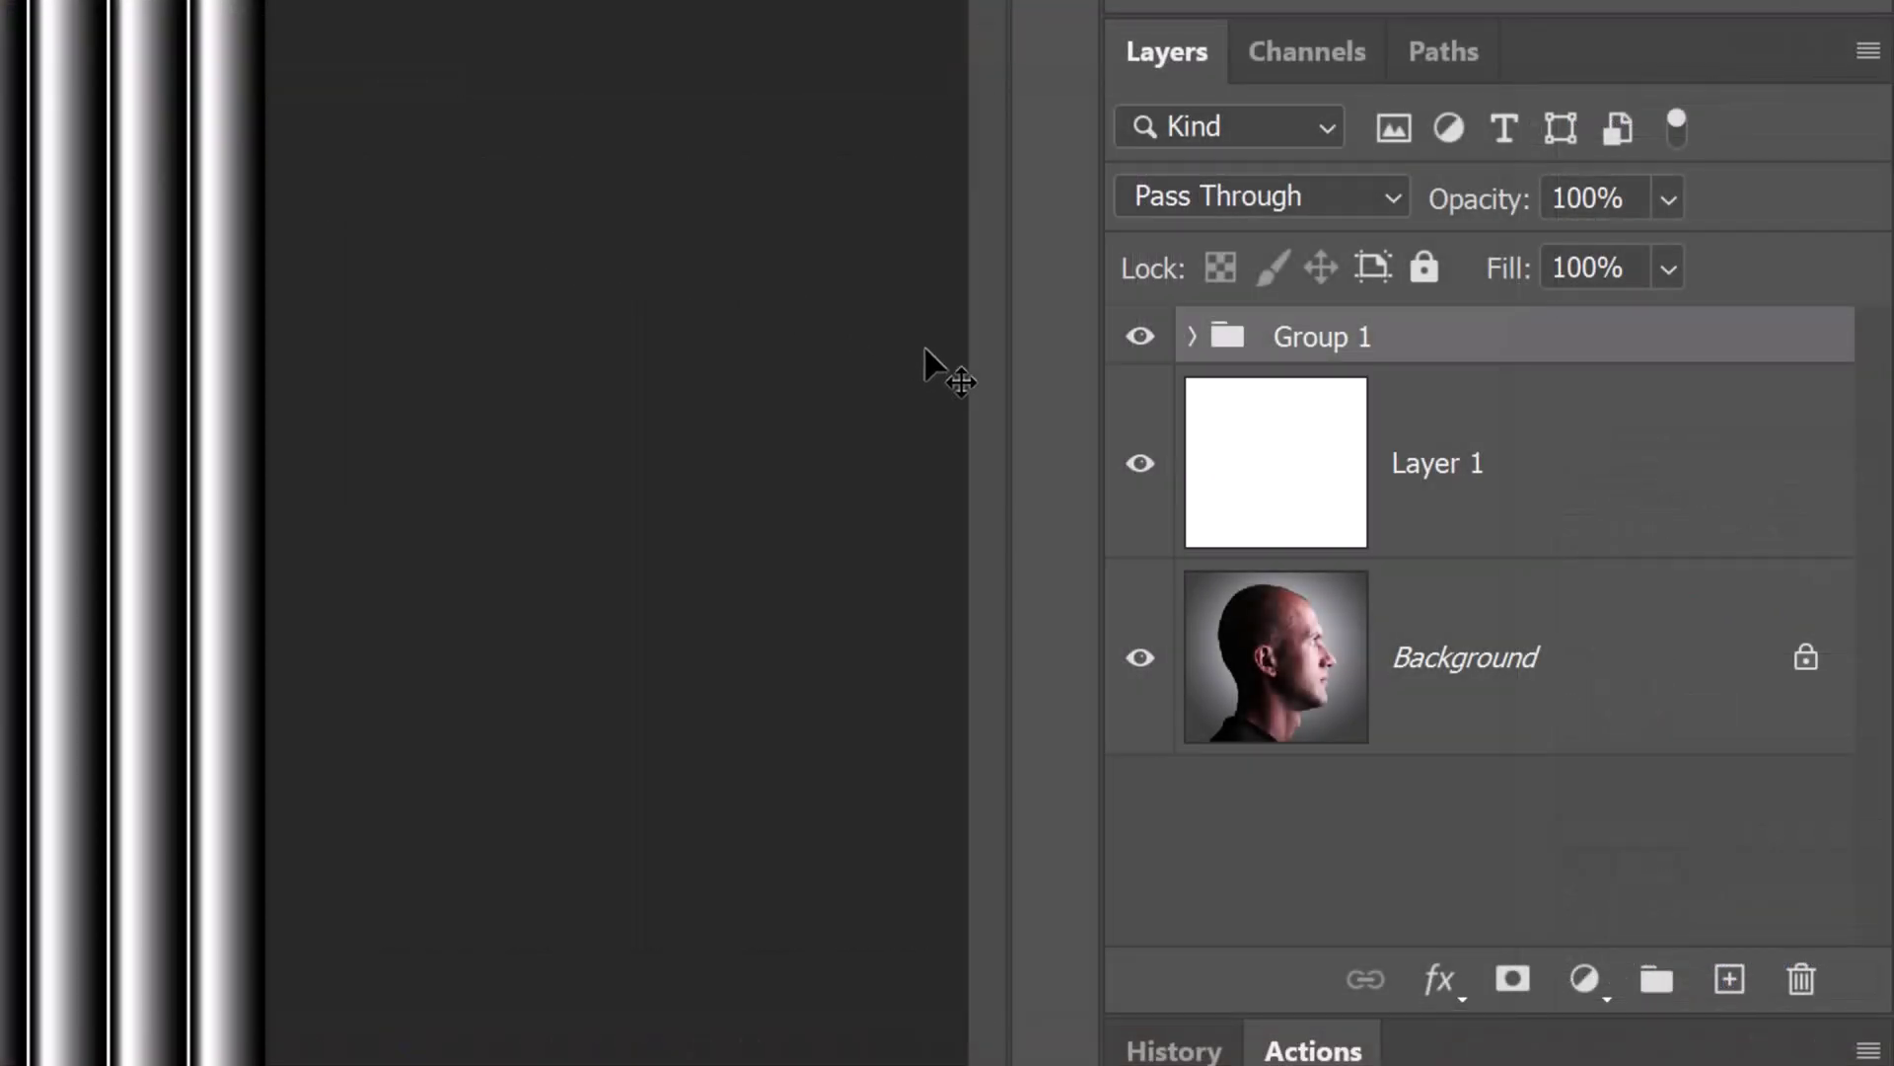
Delete Group 1 and the white Layer 1, leaving only the Background portrait.
{"action": "left_click", "coordinate": [1276, 477], "text": "shift"}
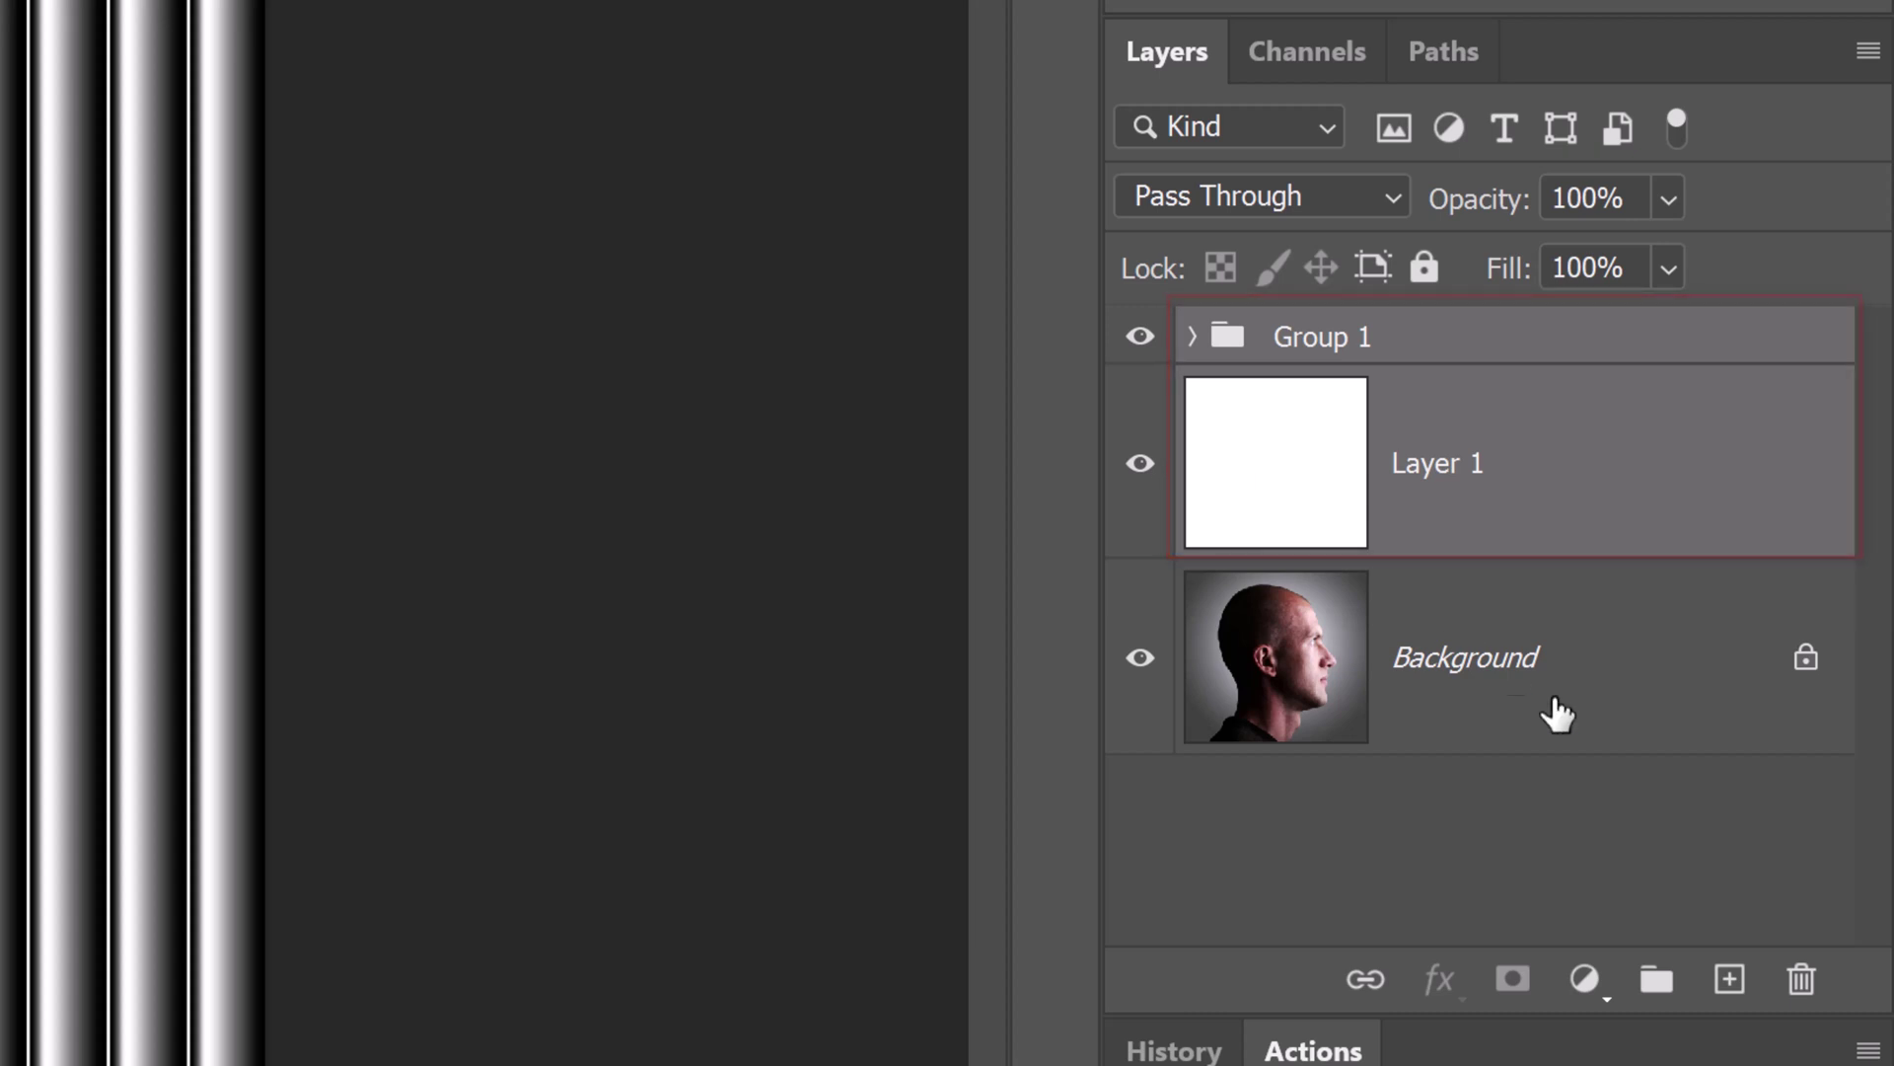
{"action": "left_click", "coordinate": [1801, 982]}
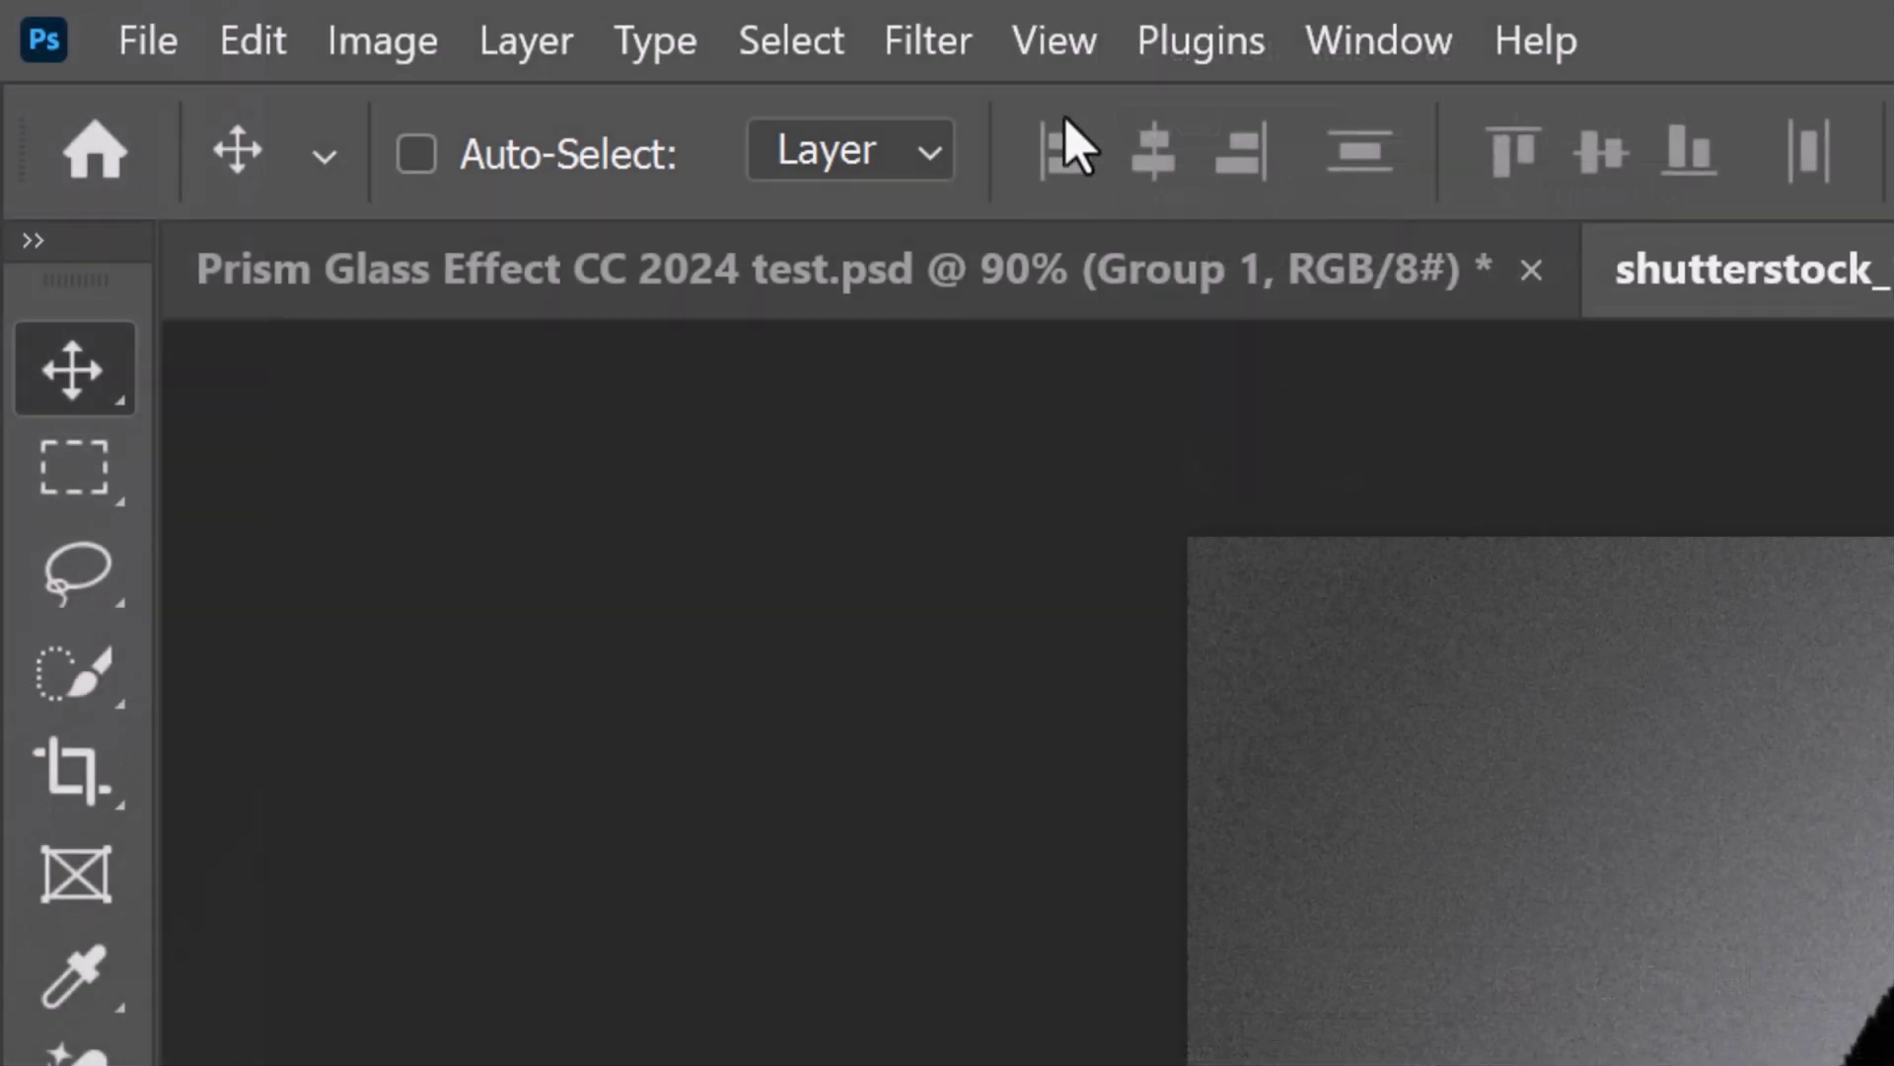
Open the Filter Gallery Glass filter and load the Glass prism PSD as its texture.
{"action": "left_click", "coordinate": [930, 40]}
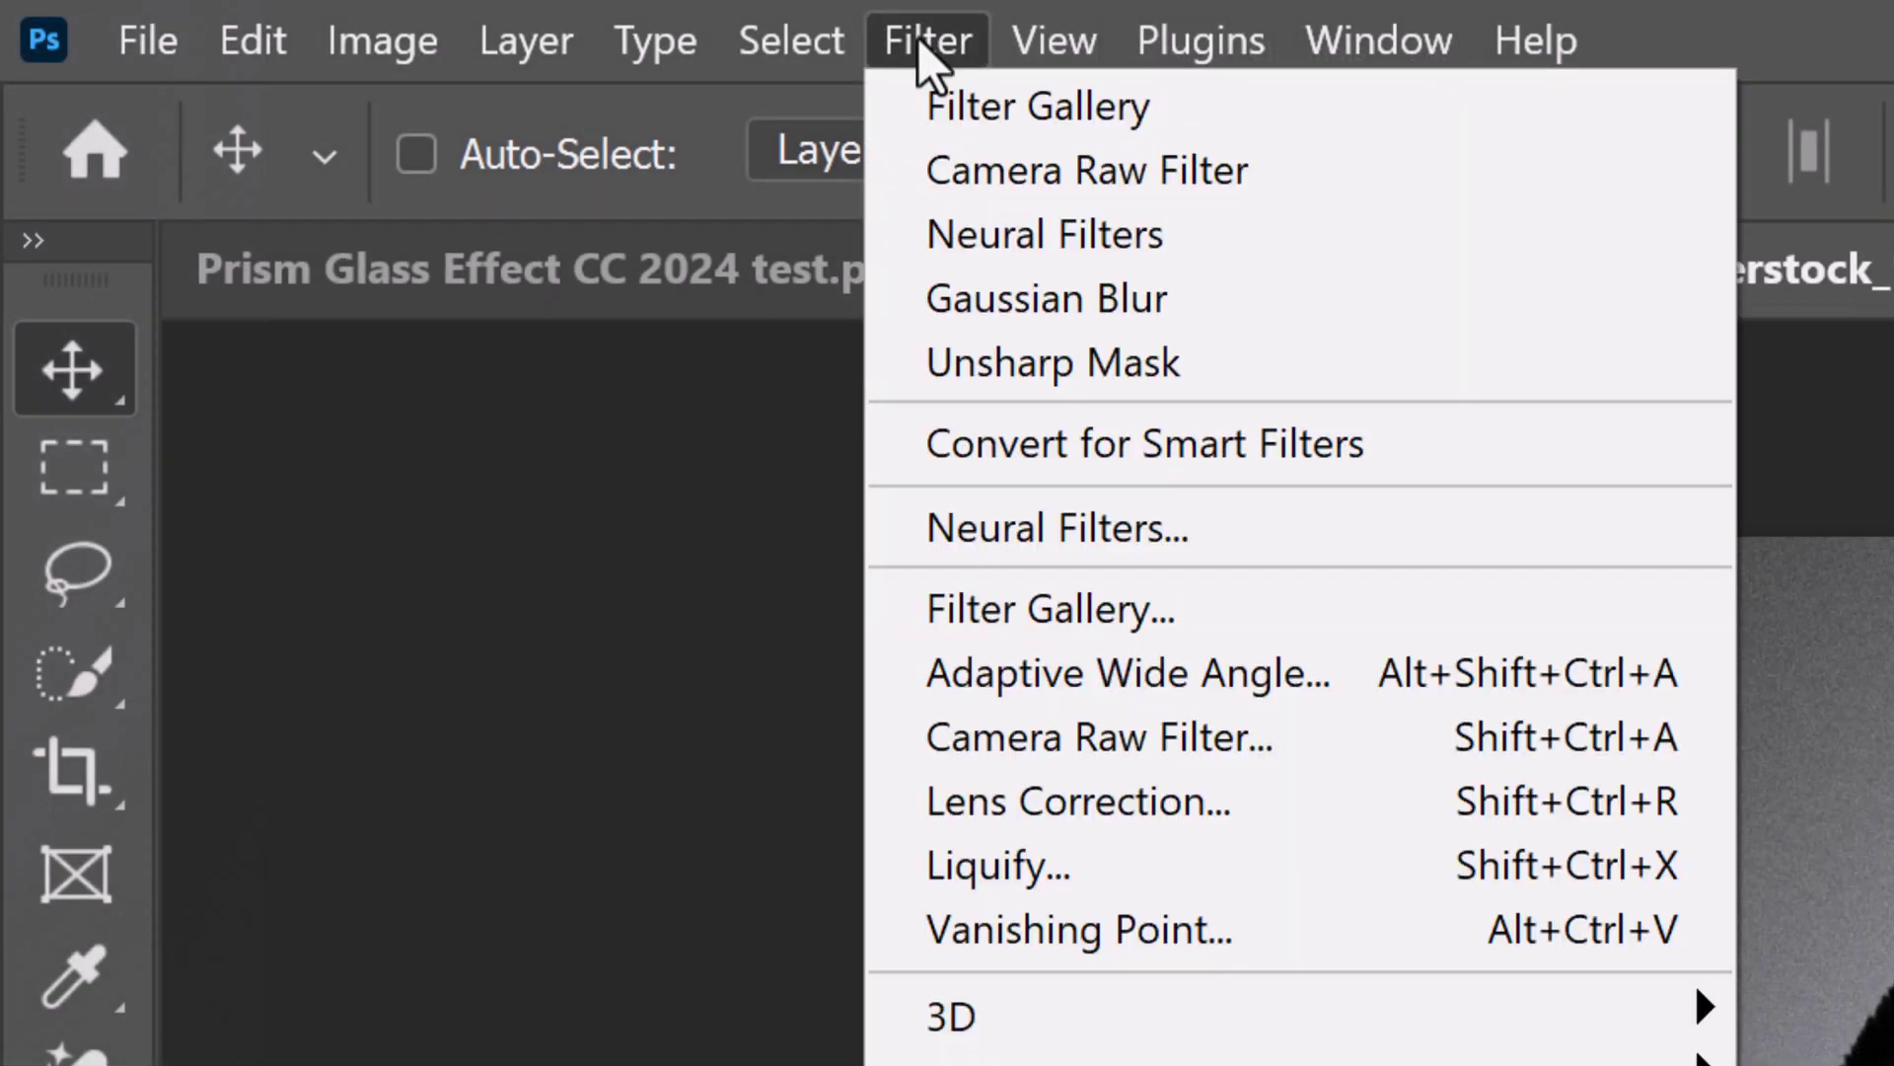
{"action": "left_click", "coordinate": [1028, 623]}
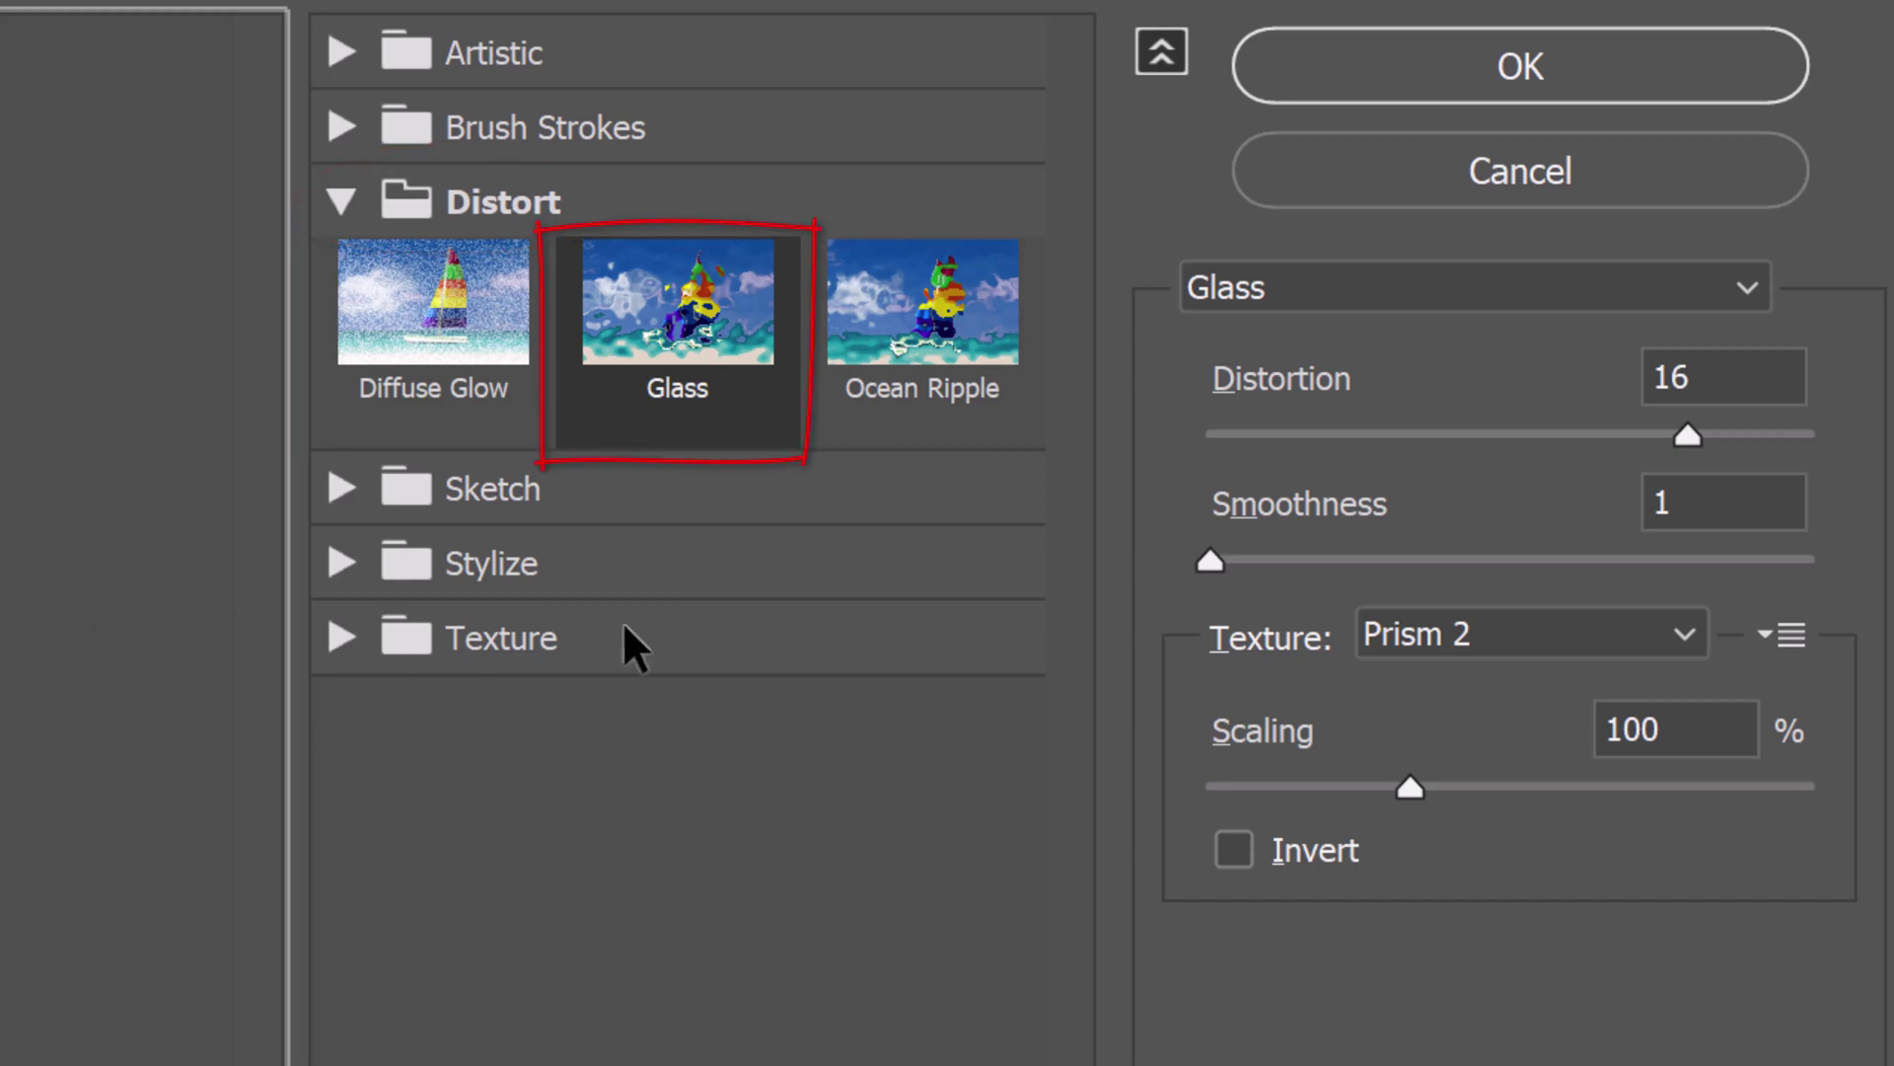
{"action": "left_click", "coordinate": [1777, 639]}
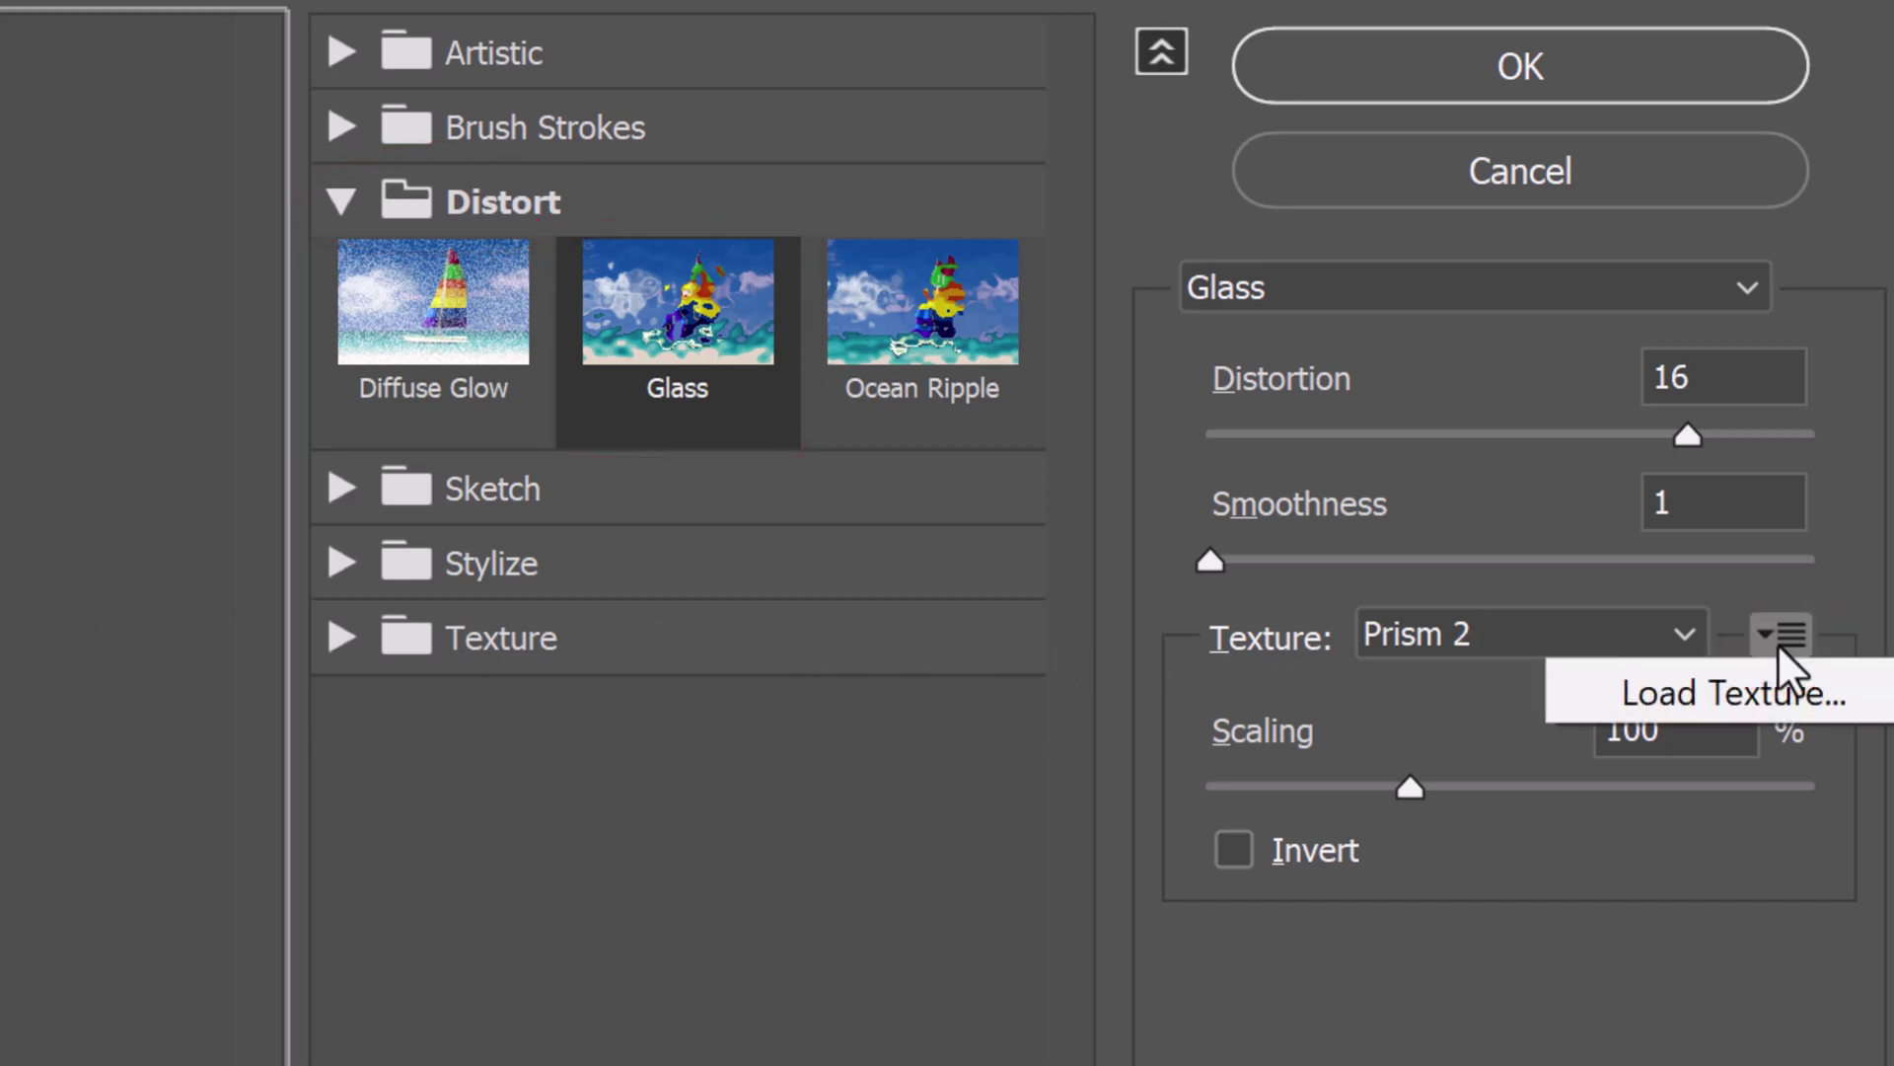
{"action": "left_click", "coordinate": [1725, 688]}
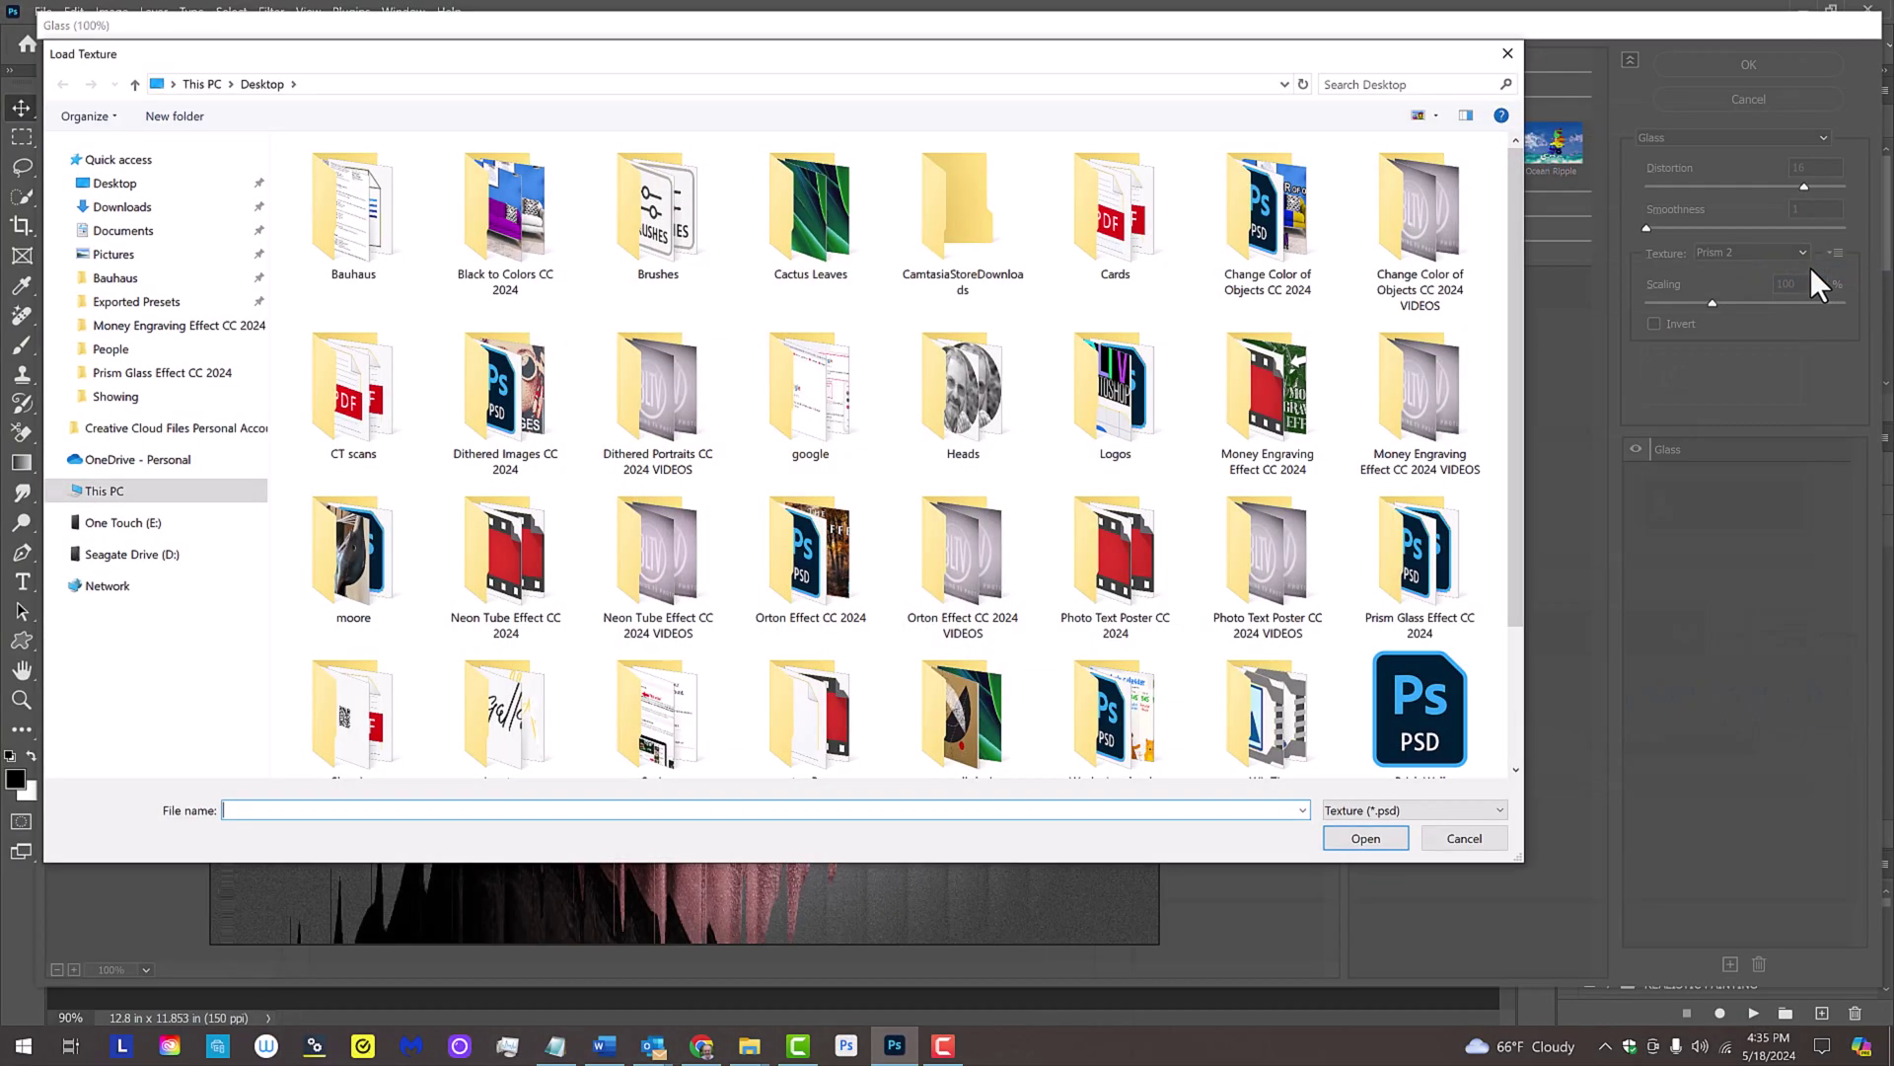
{"action": "scroll", "coordinate": [1509, 423], "scroll_direction": "down", "scroll_amount": 3}
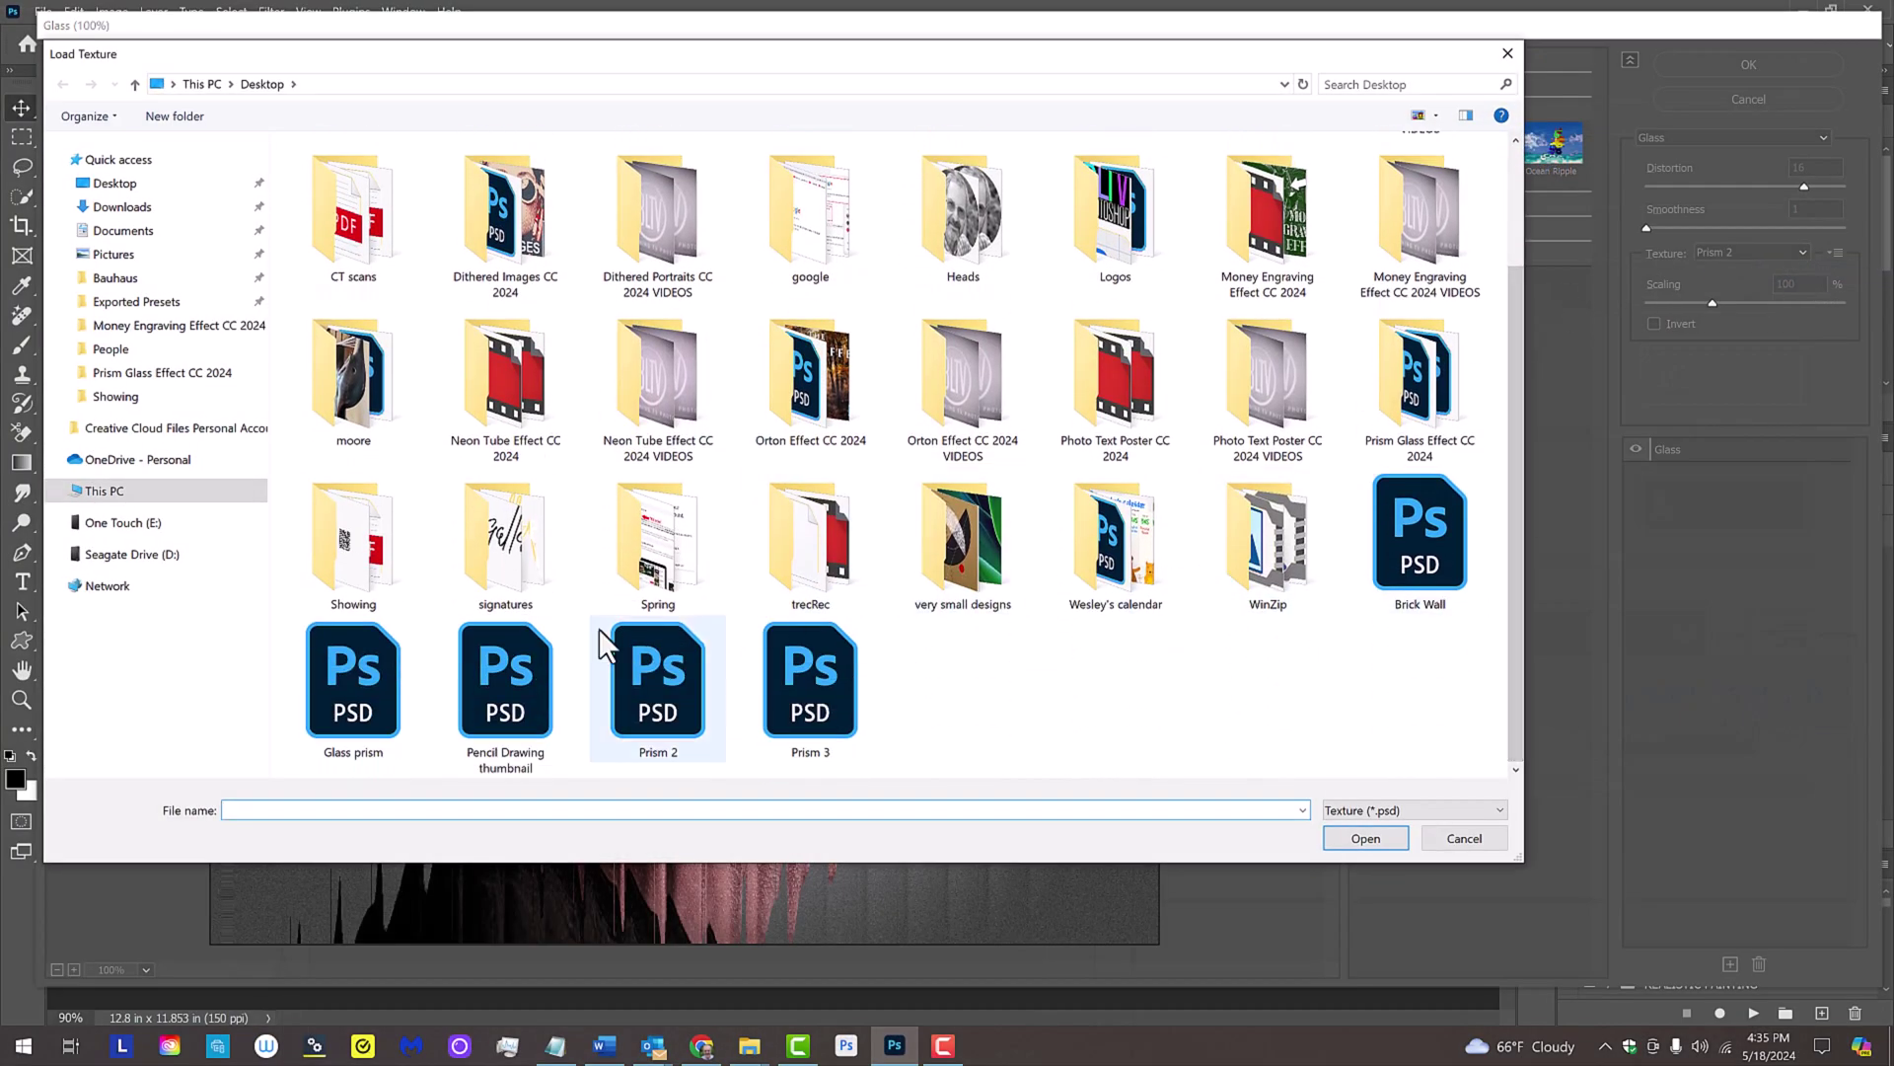
{"action": "left_click", "coordinate": [353, 681]}
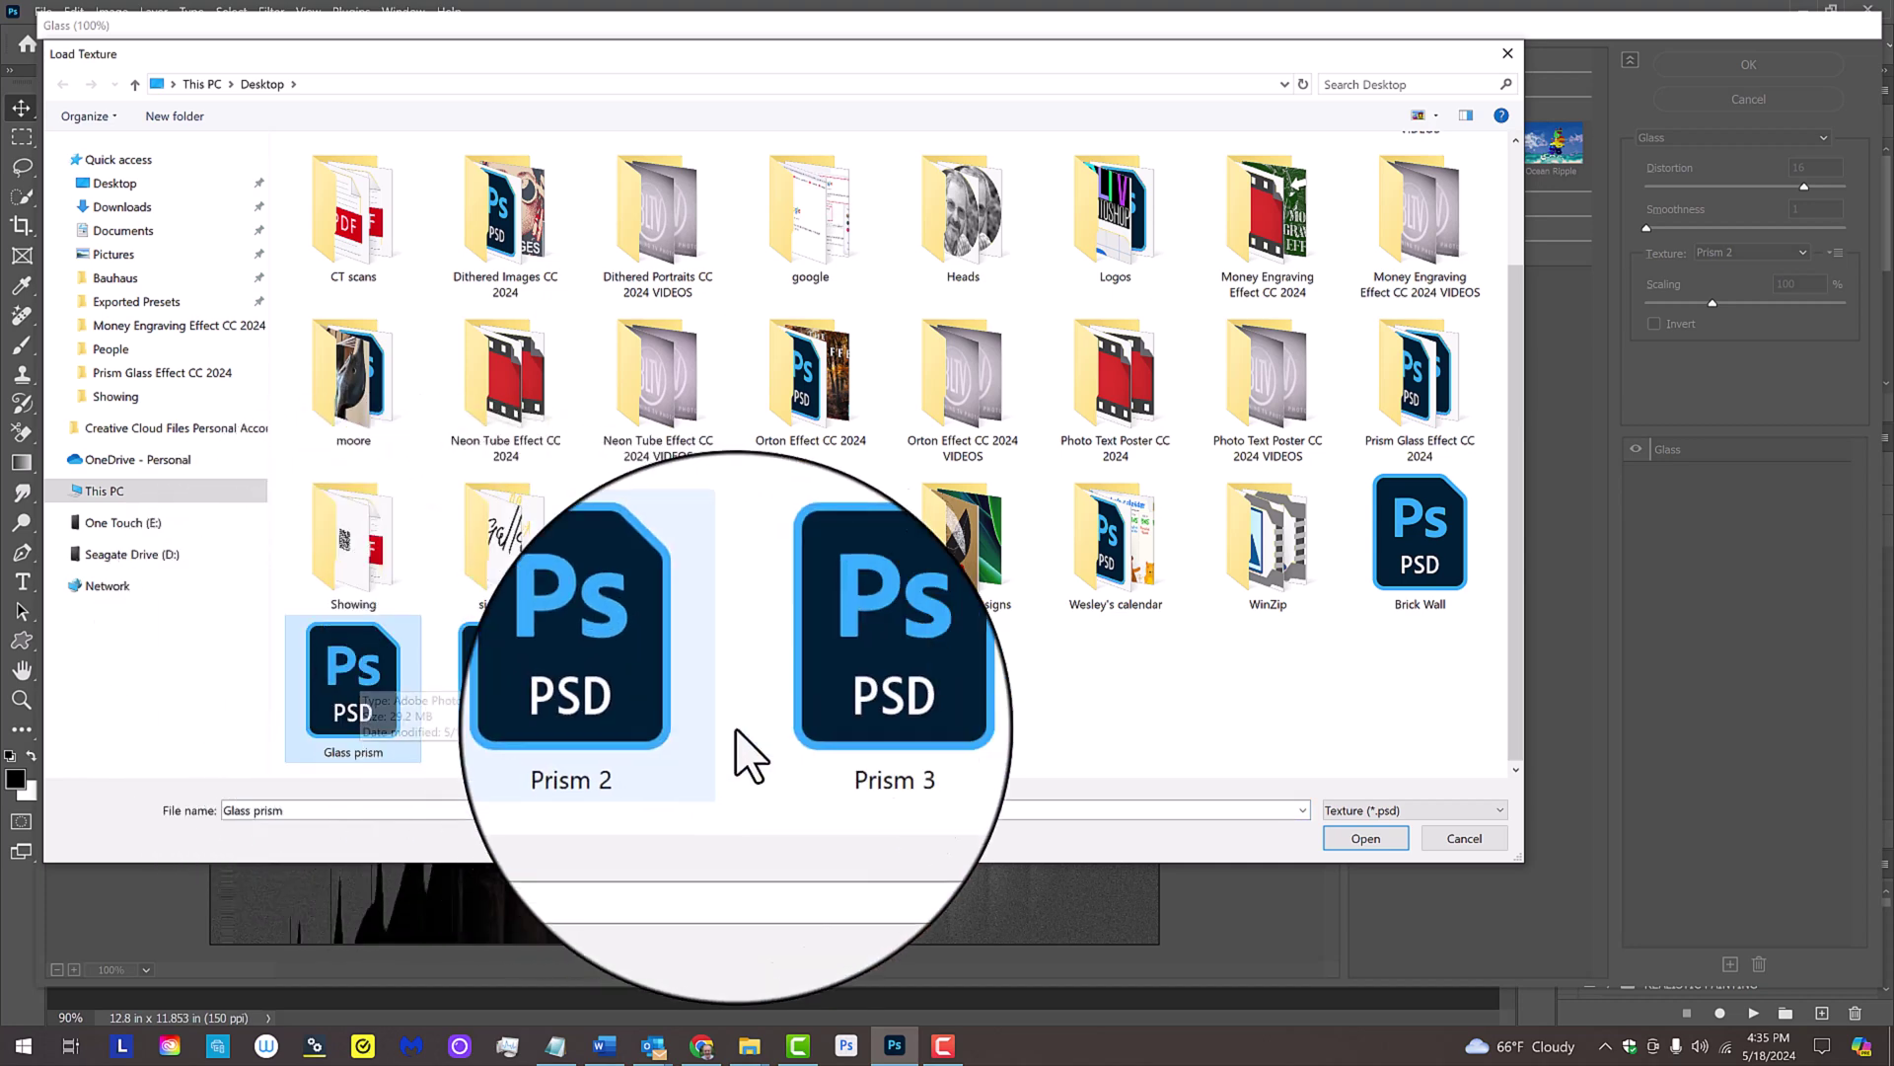
{"action": "left_click", "coordinate": [1366, 838]}
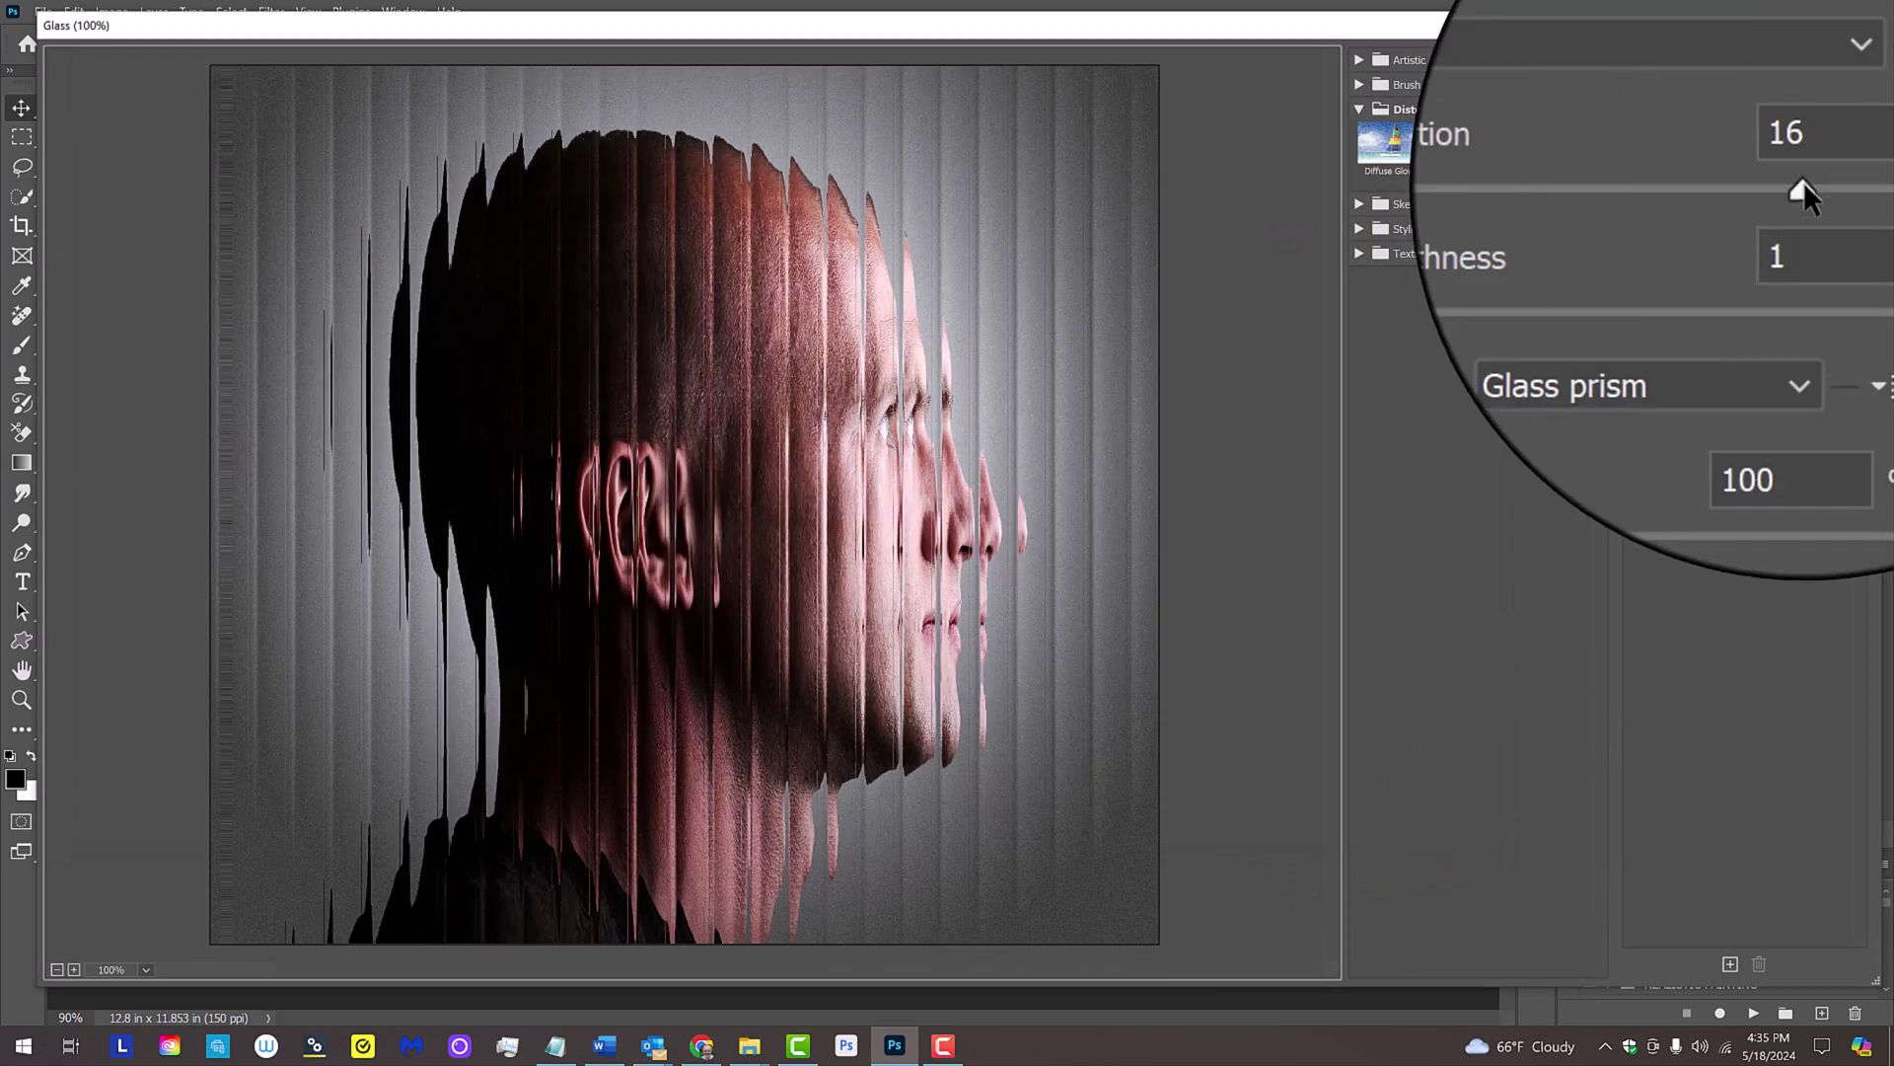
{"action": "mouse_move", "coordinate": [1804, 182]}
{"action": "left_mouse_down"}
{"action": "mouse_move", "coordinate": [1624, 170]}
{"action": "mouse_move", "coordinate": [1865, 198]}
{"action": "left_mouse_up"}
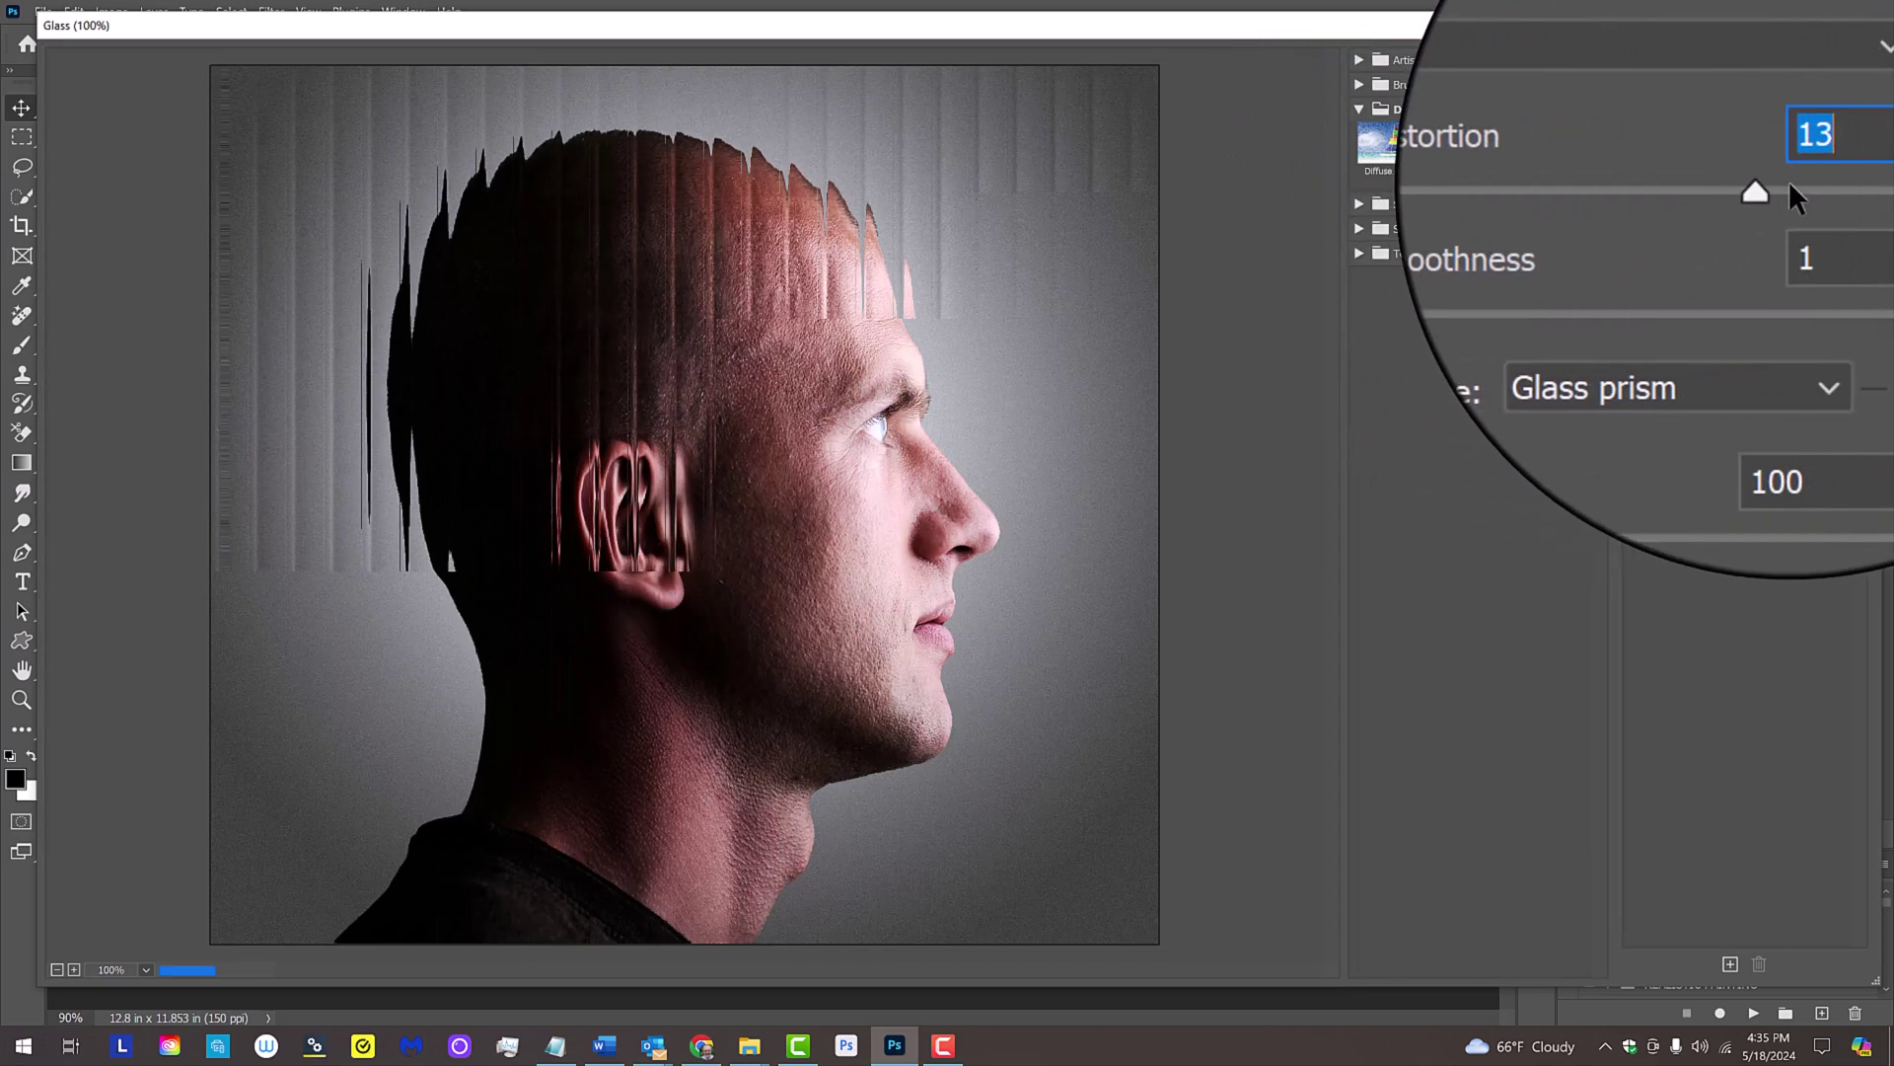
{"action": "type", "text": "16"}
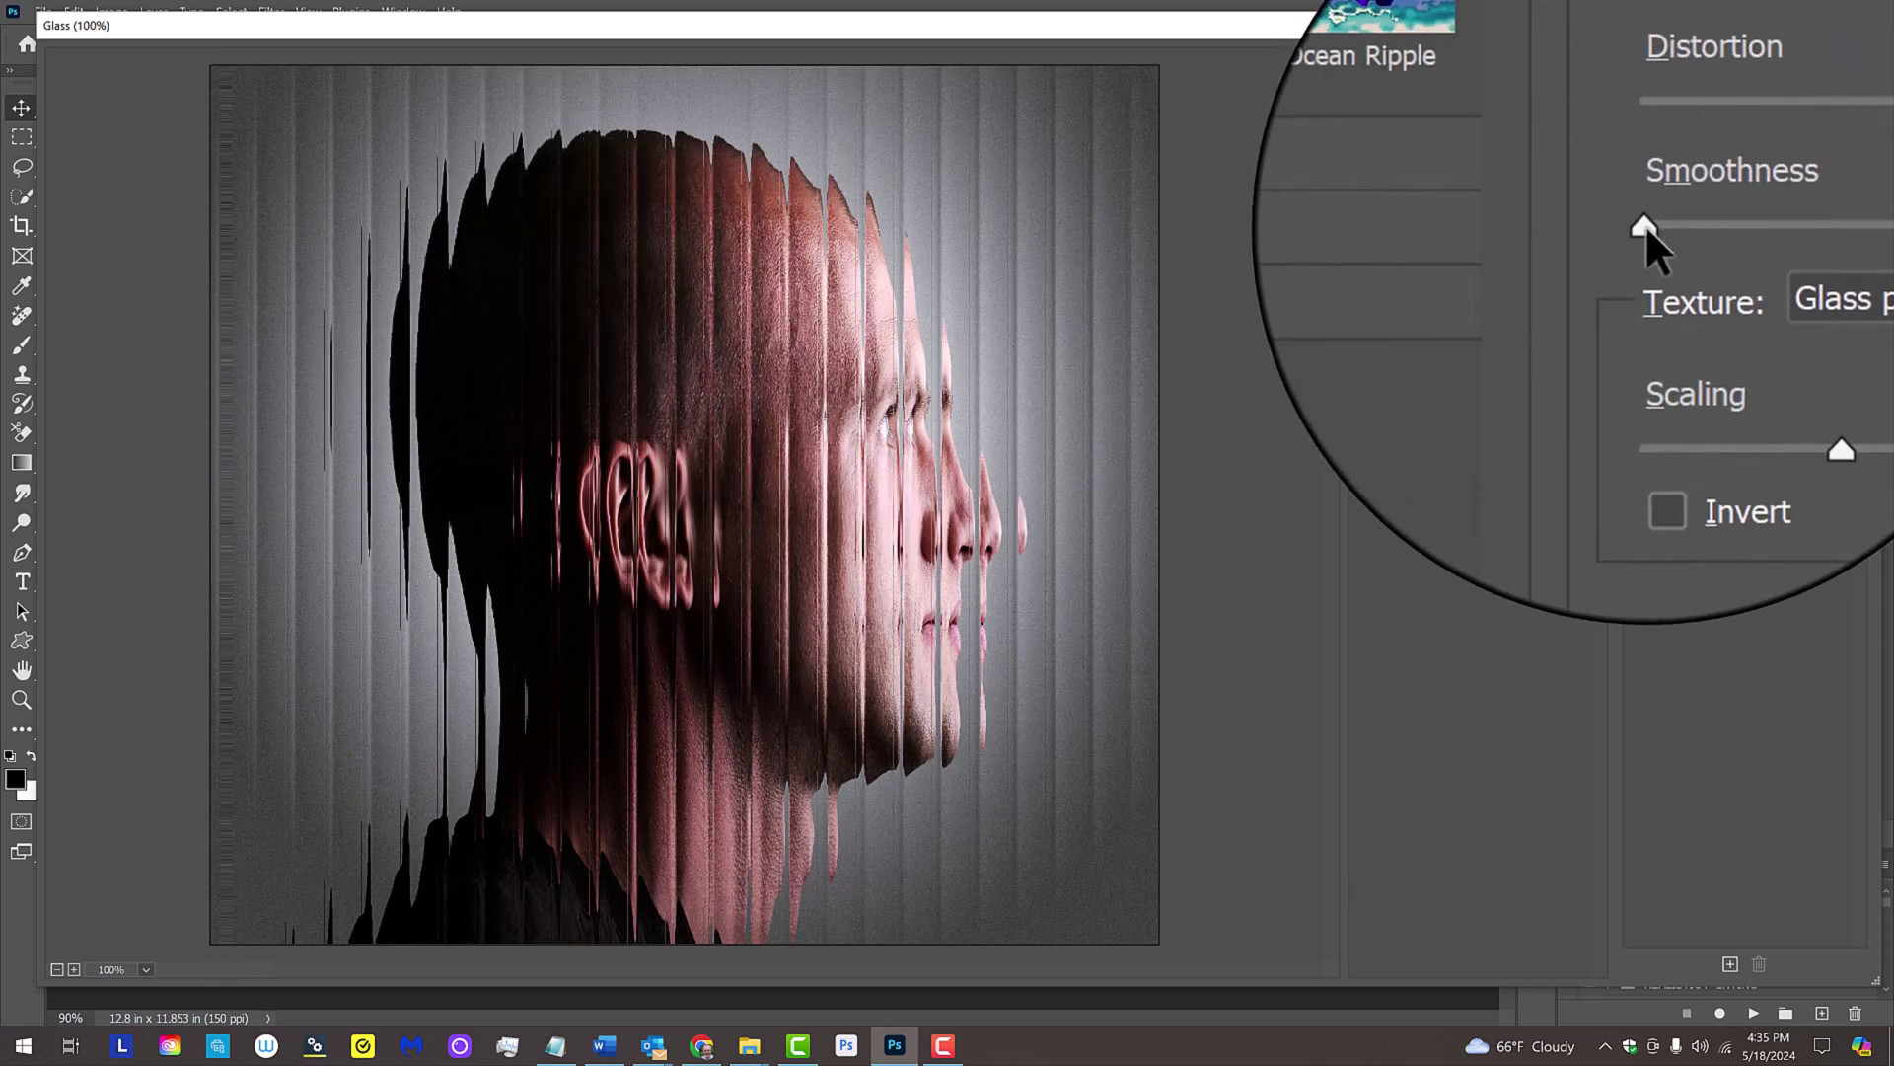
{"action": "left_click_drag", "start_coordinate": [1639, 234], "coordinate": [1865, 233]}
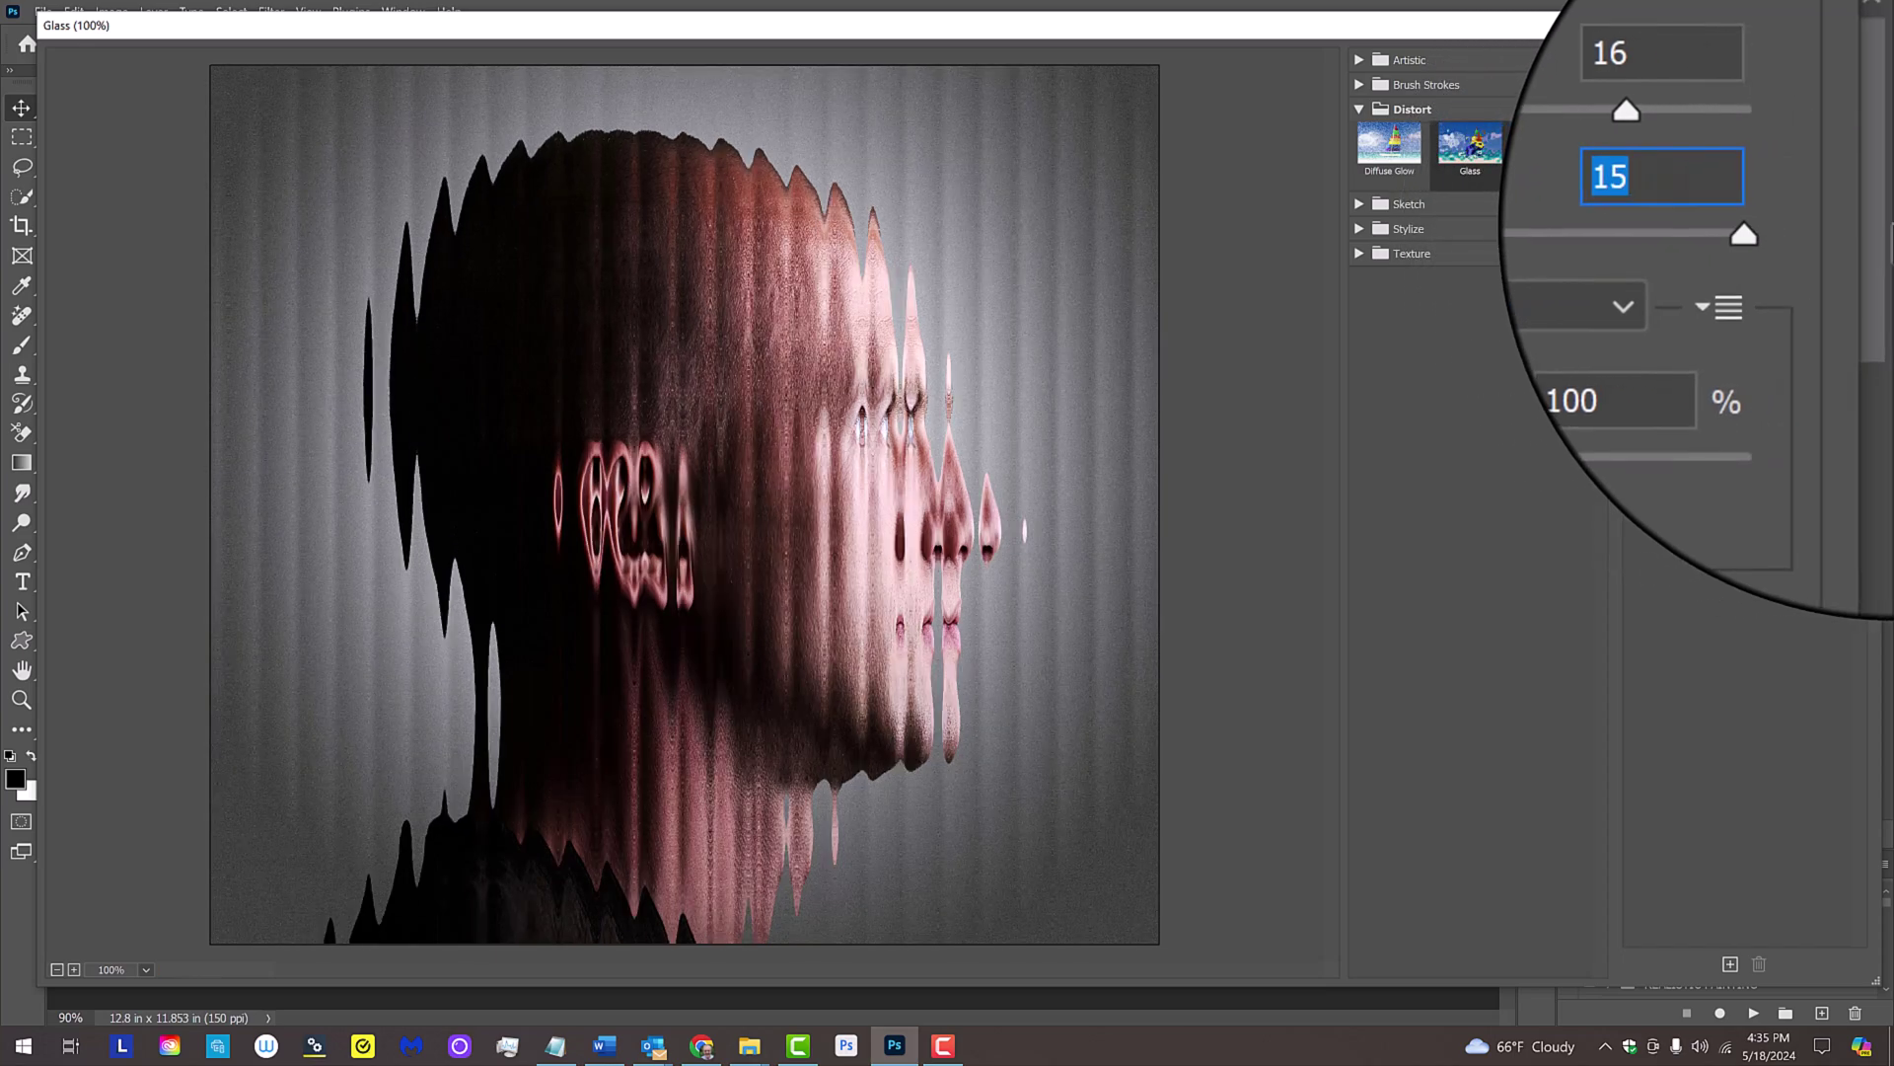
{"action": "type", "text": "1"}
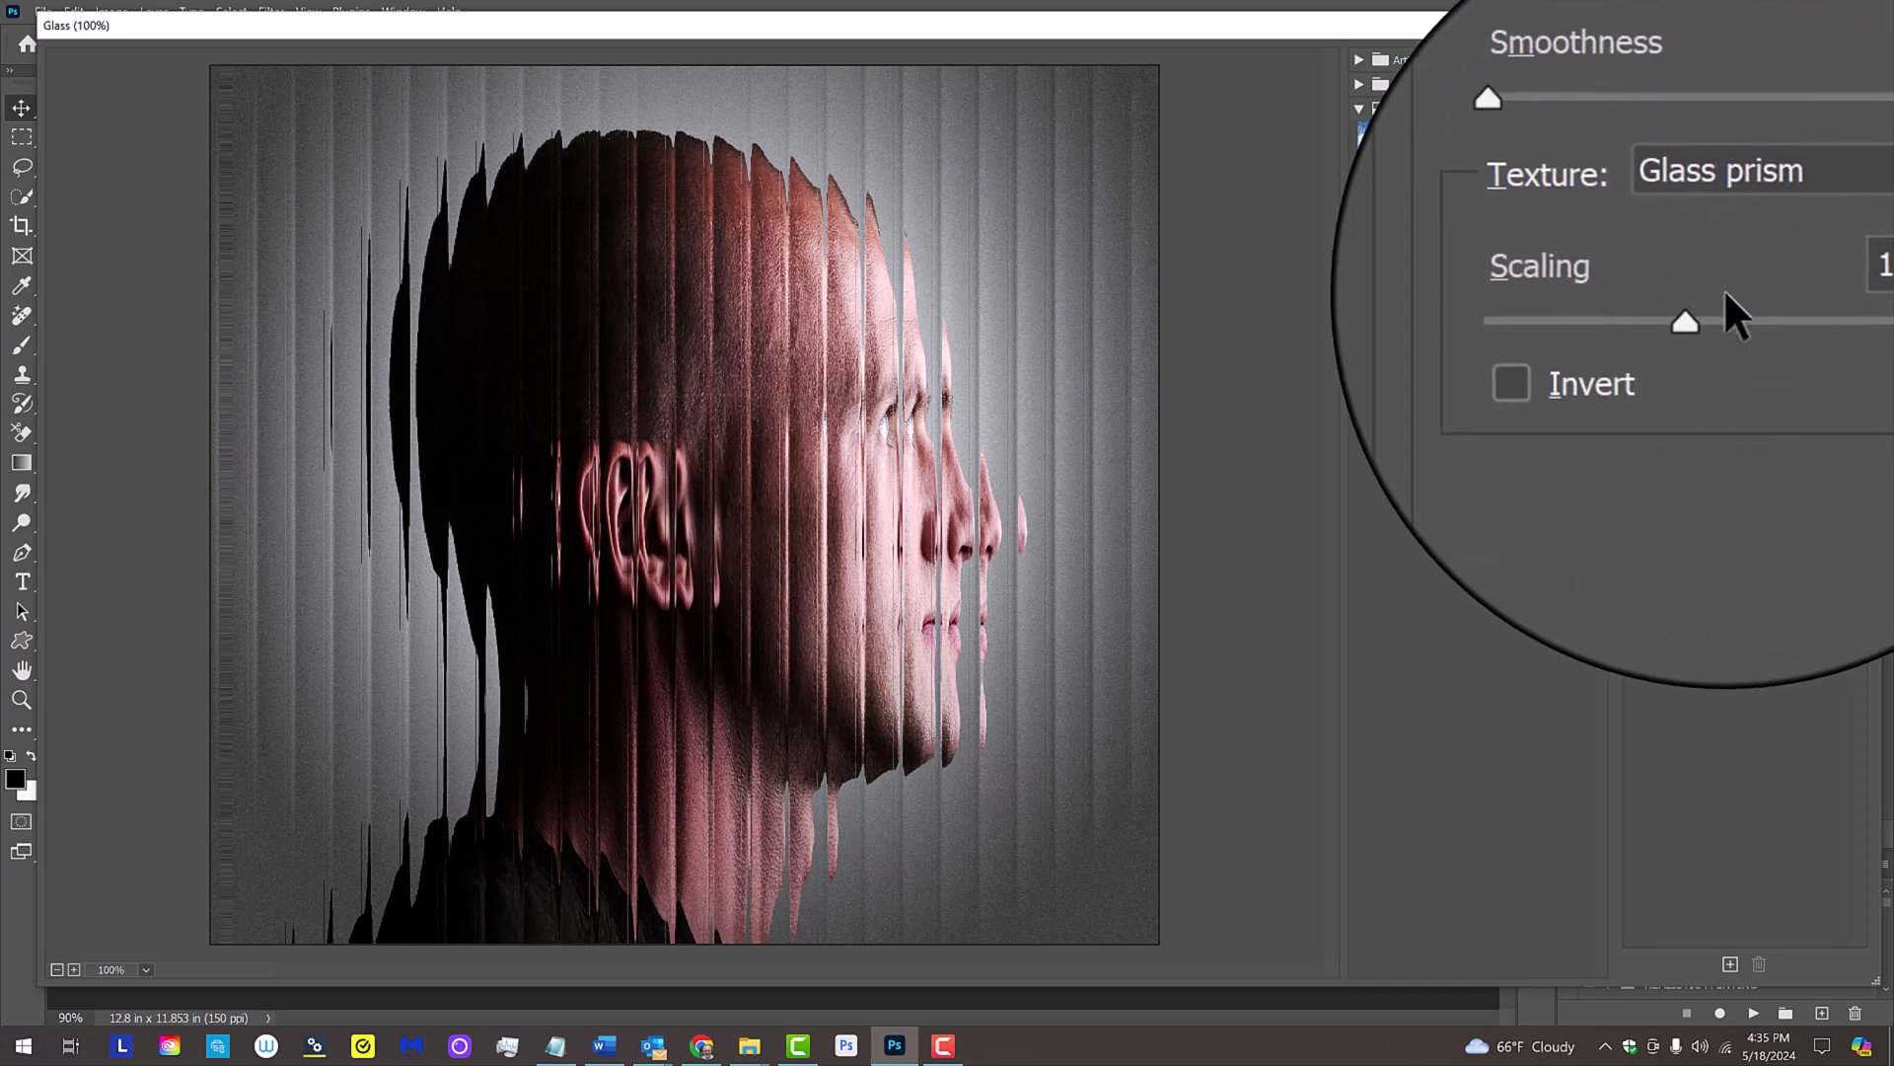
{"action": "left_click_drag", "start_coordinate": [1713, 311], "coordinate": [1887, 311]}
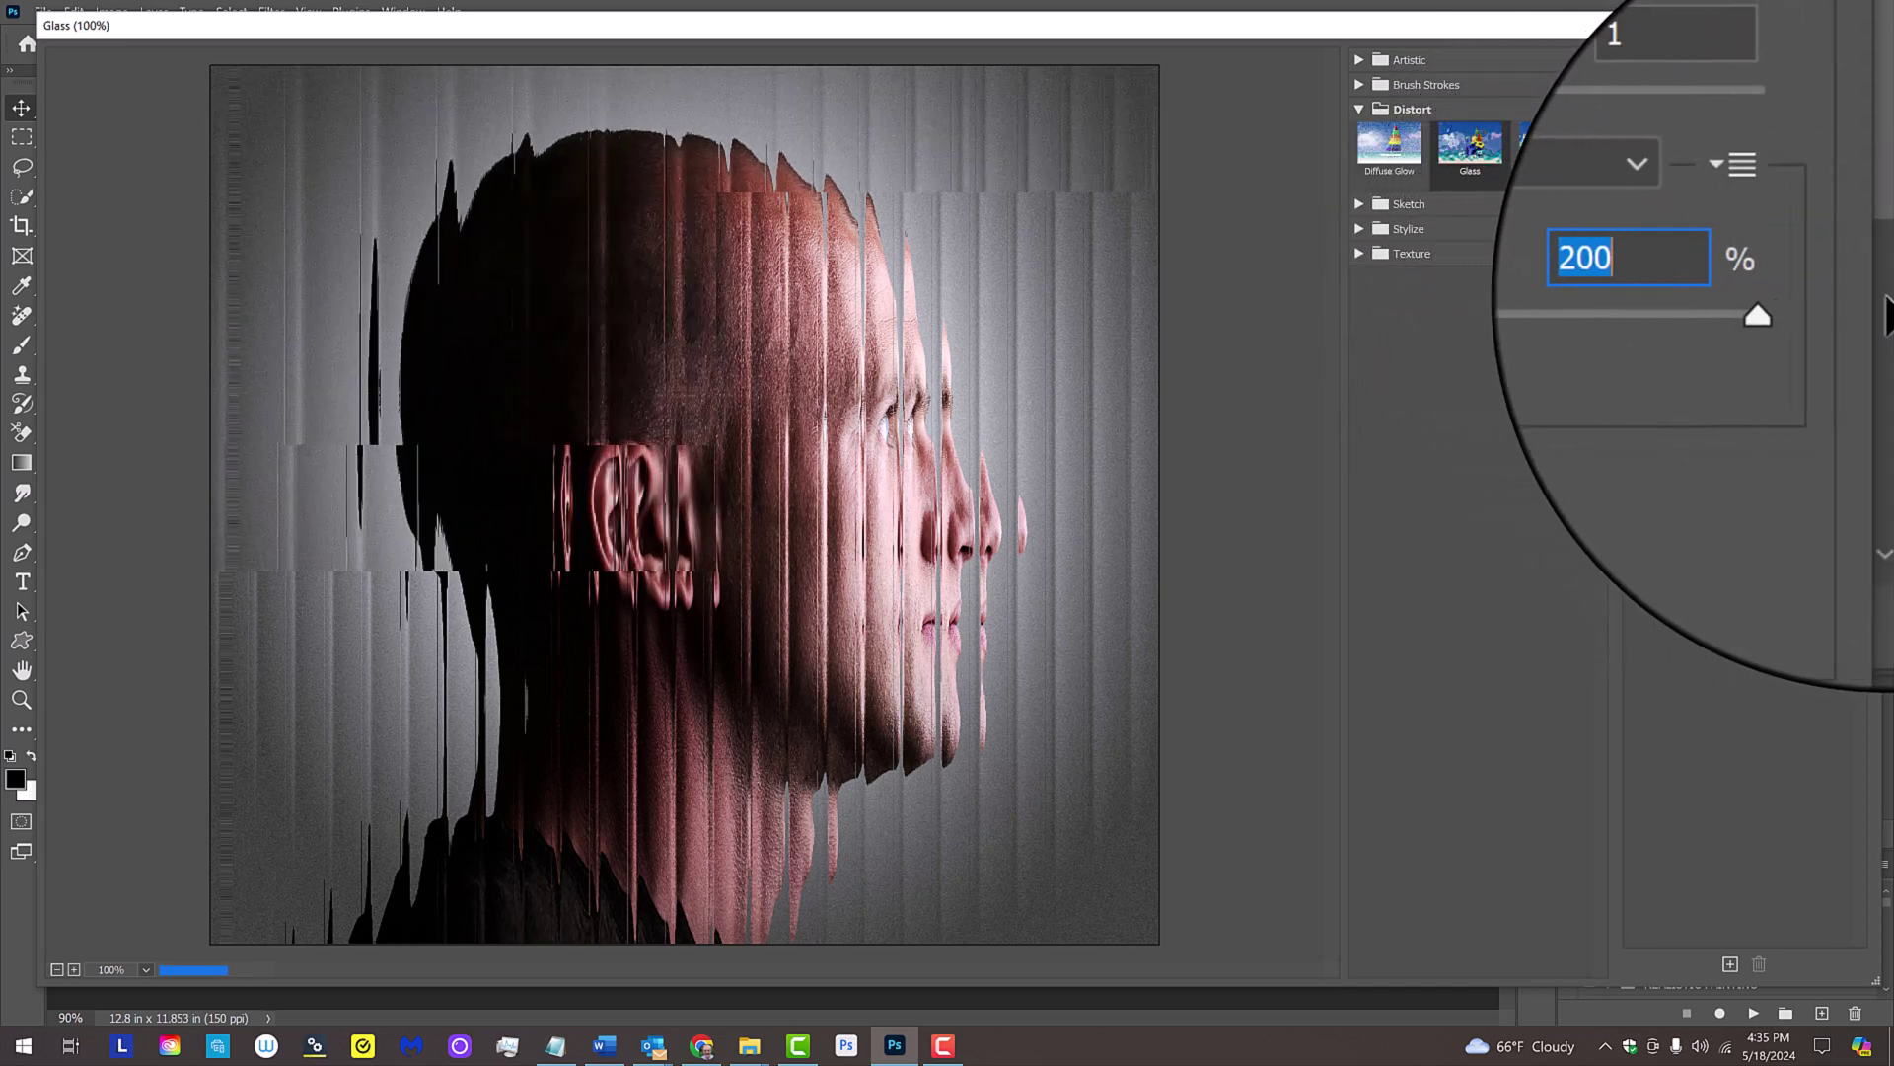
{"action": "left_click_drag", "start_coordinate": [1743, 319], "coordinate": [1671, 311]}
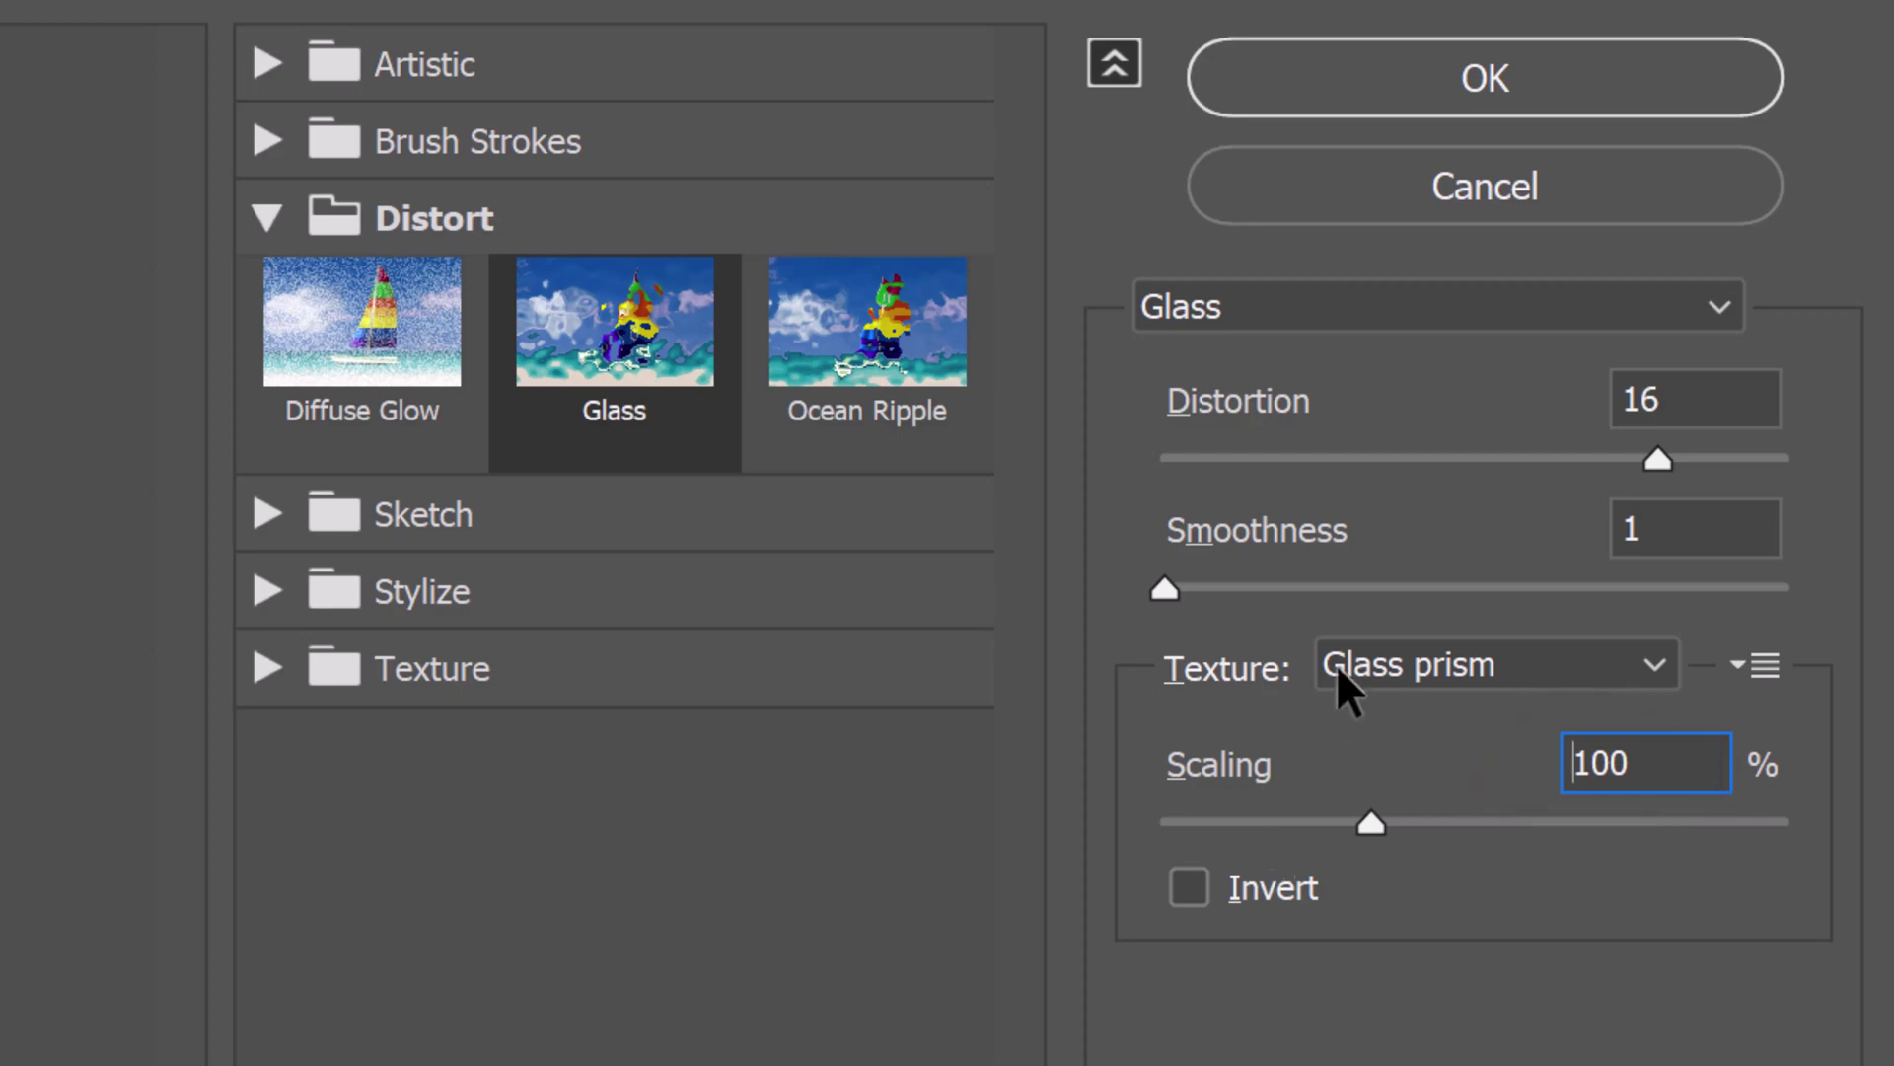
Apply the Glass filter, then marquee a narrow strip down the image's left edge.
{"action": "left_click", "coordinate": [1485, 82]}
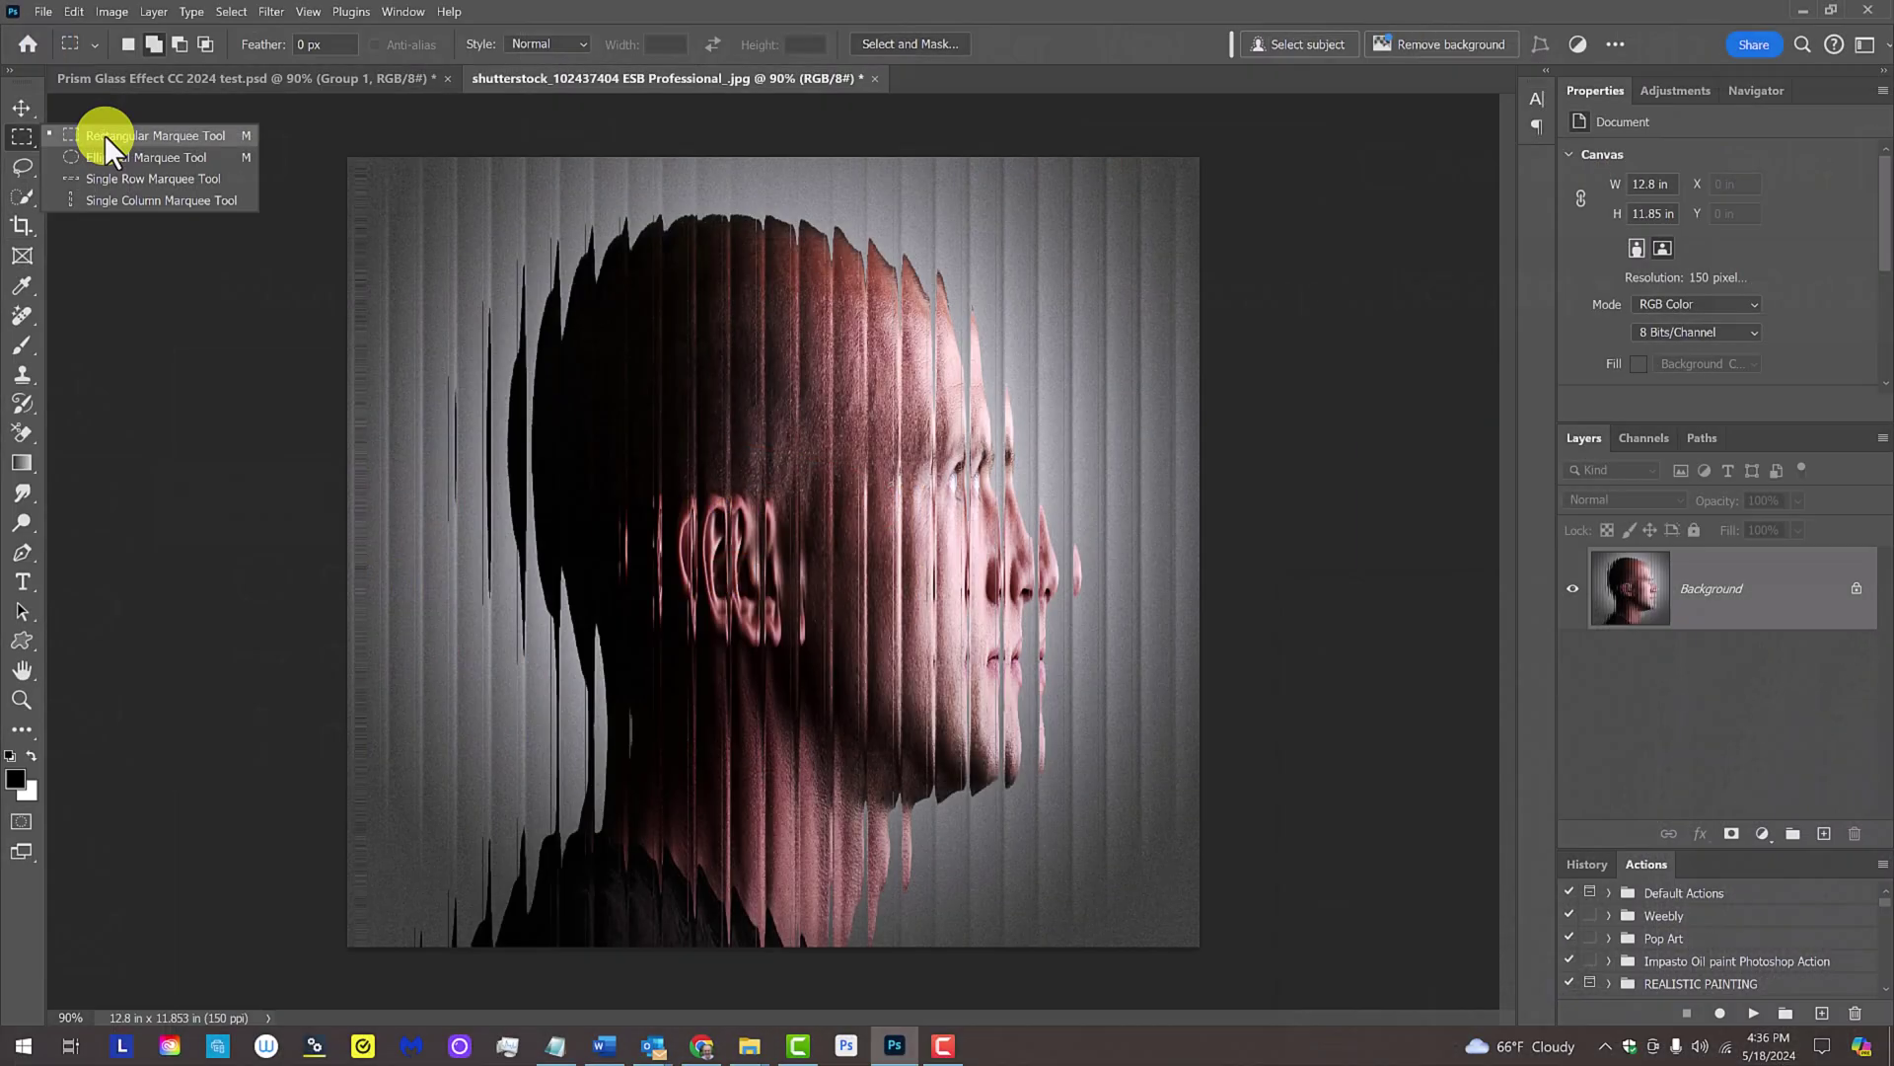
{"action": "left_click", "coordinate": [399, 521]}
{"action": "left_click_drag", "start_coordinate": [347, 154], "coordinate": [377, 963]}
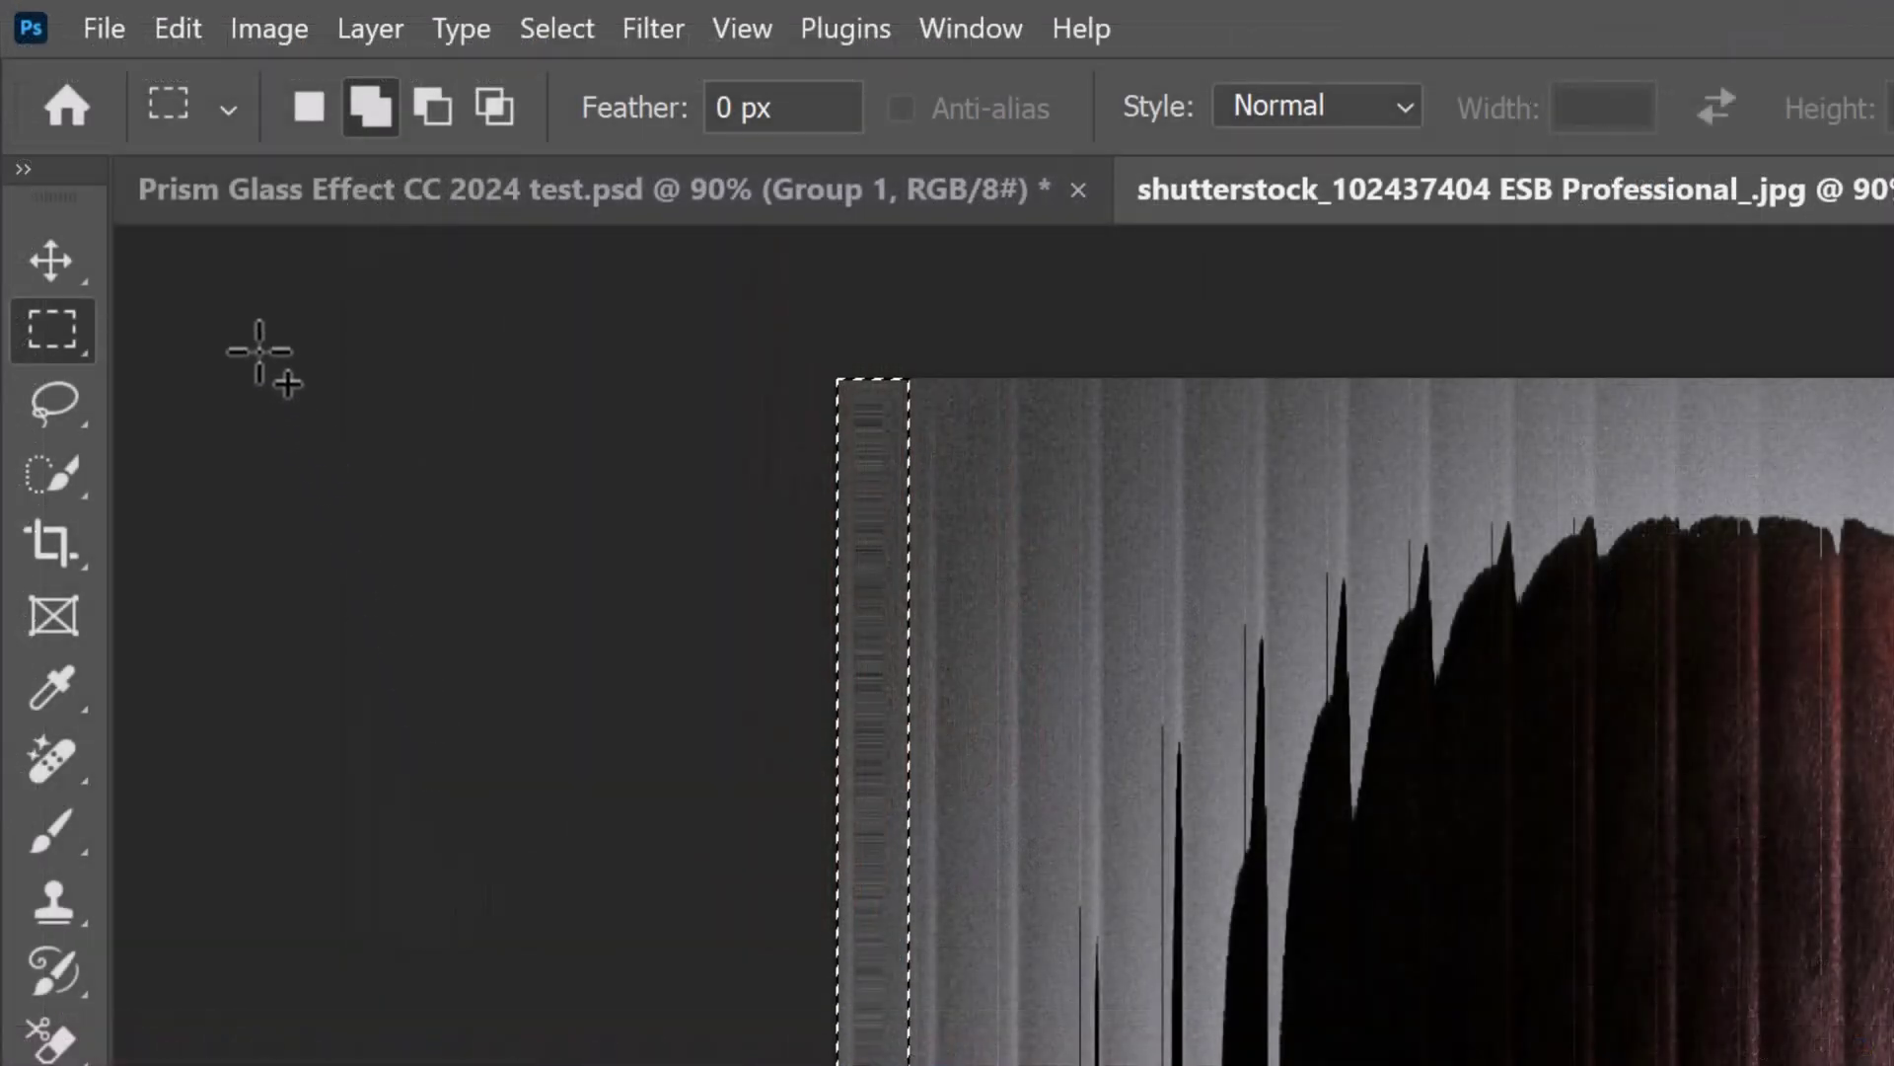
Fill the left edge strip with promptless Generative Fill and merge it into Background.
{"action": "left_click", "coordinate": [74, 11]}
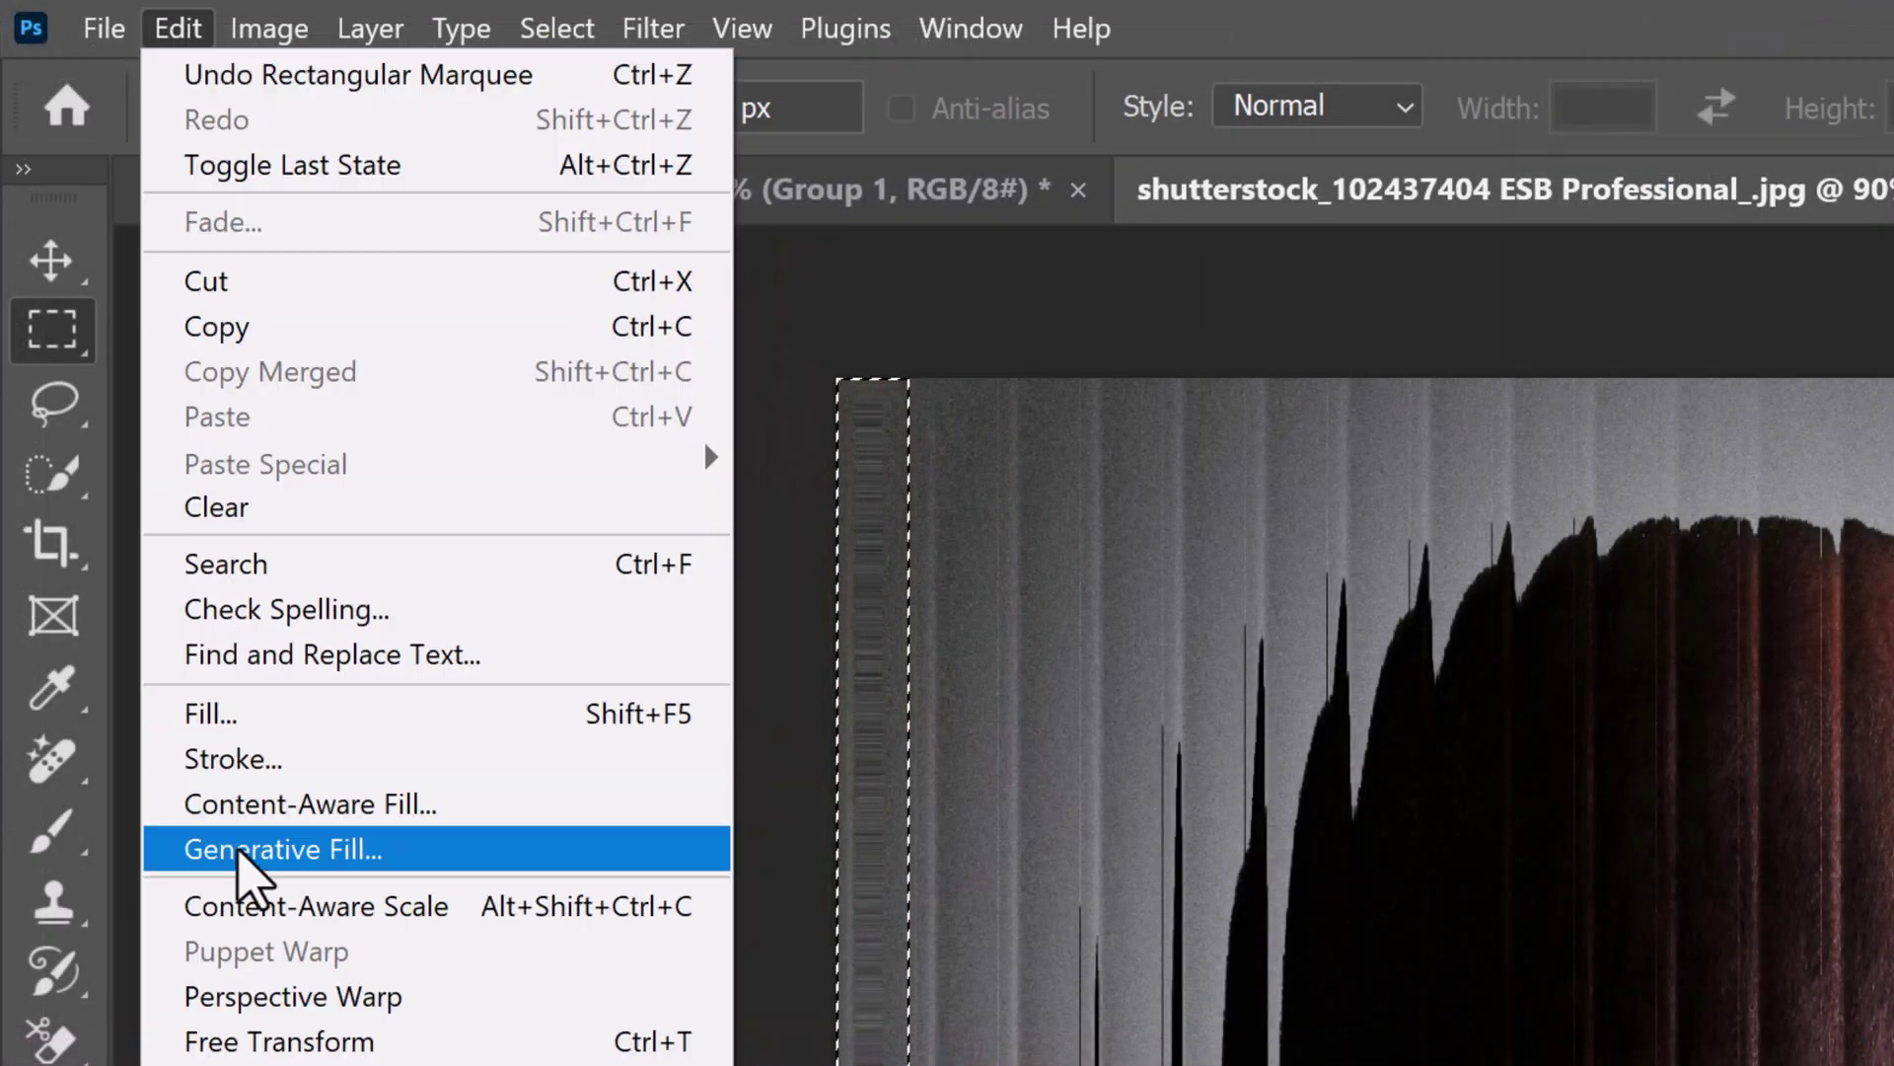
{"action": "left_click", "coordinate": [244, 852]}
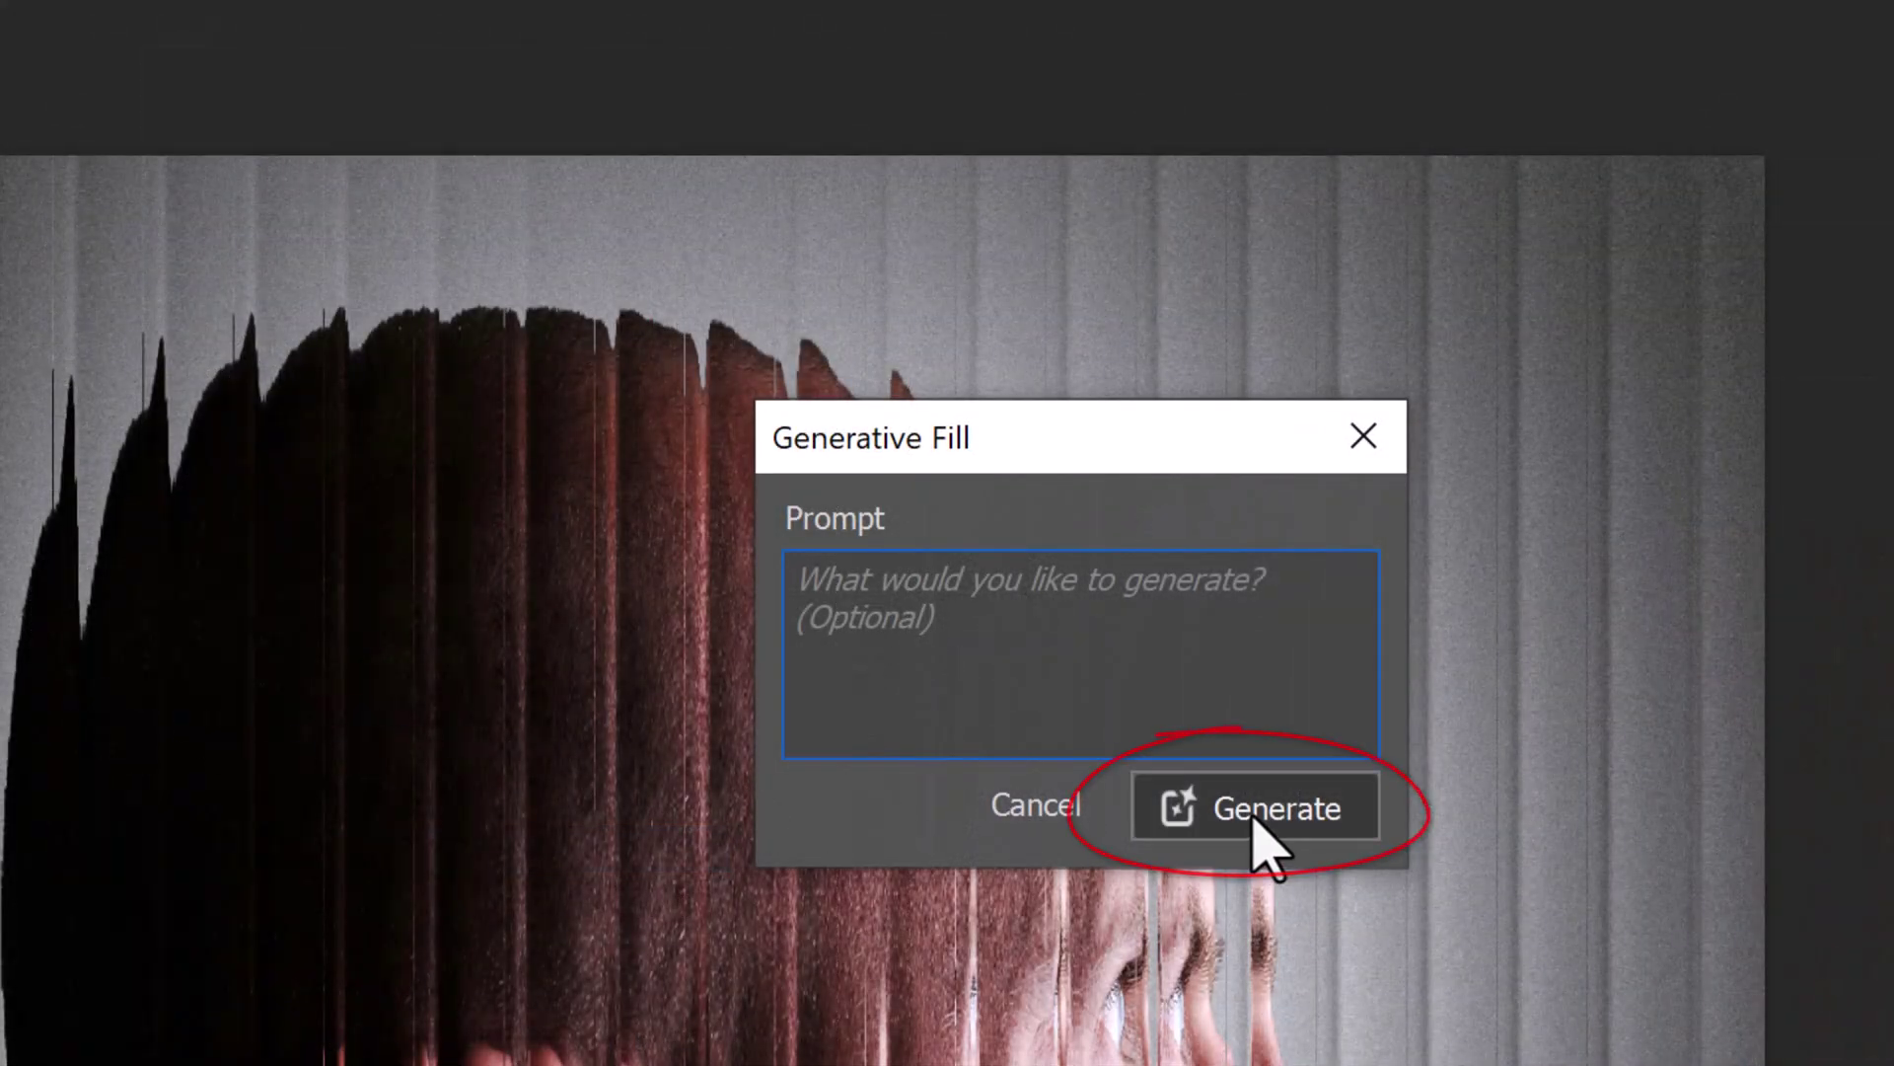
{"action": "left_click", "coordinate": [1265, 809]}
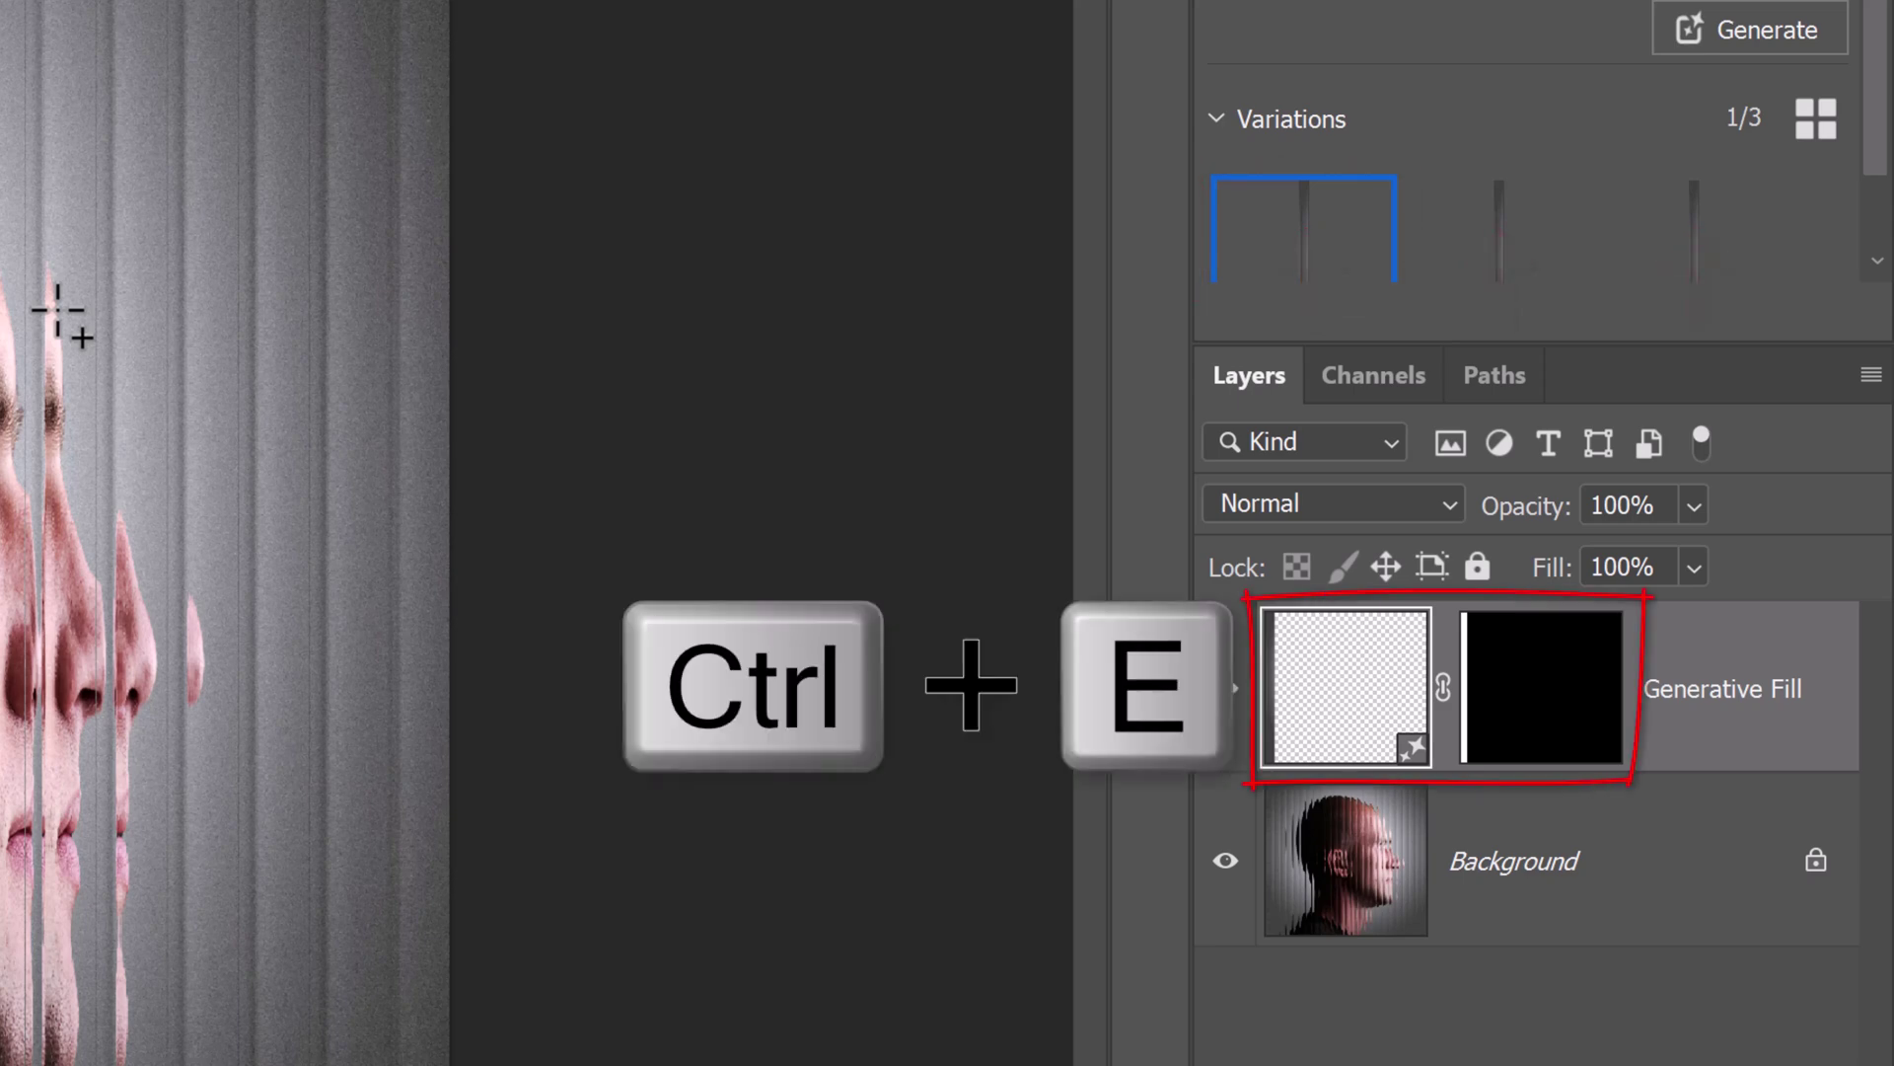
{"action": "key", "text": "ctrl+e"}
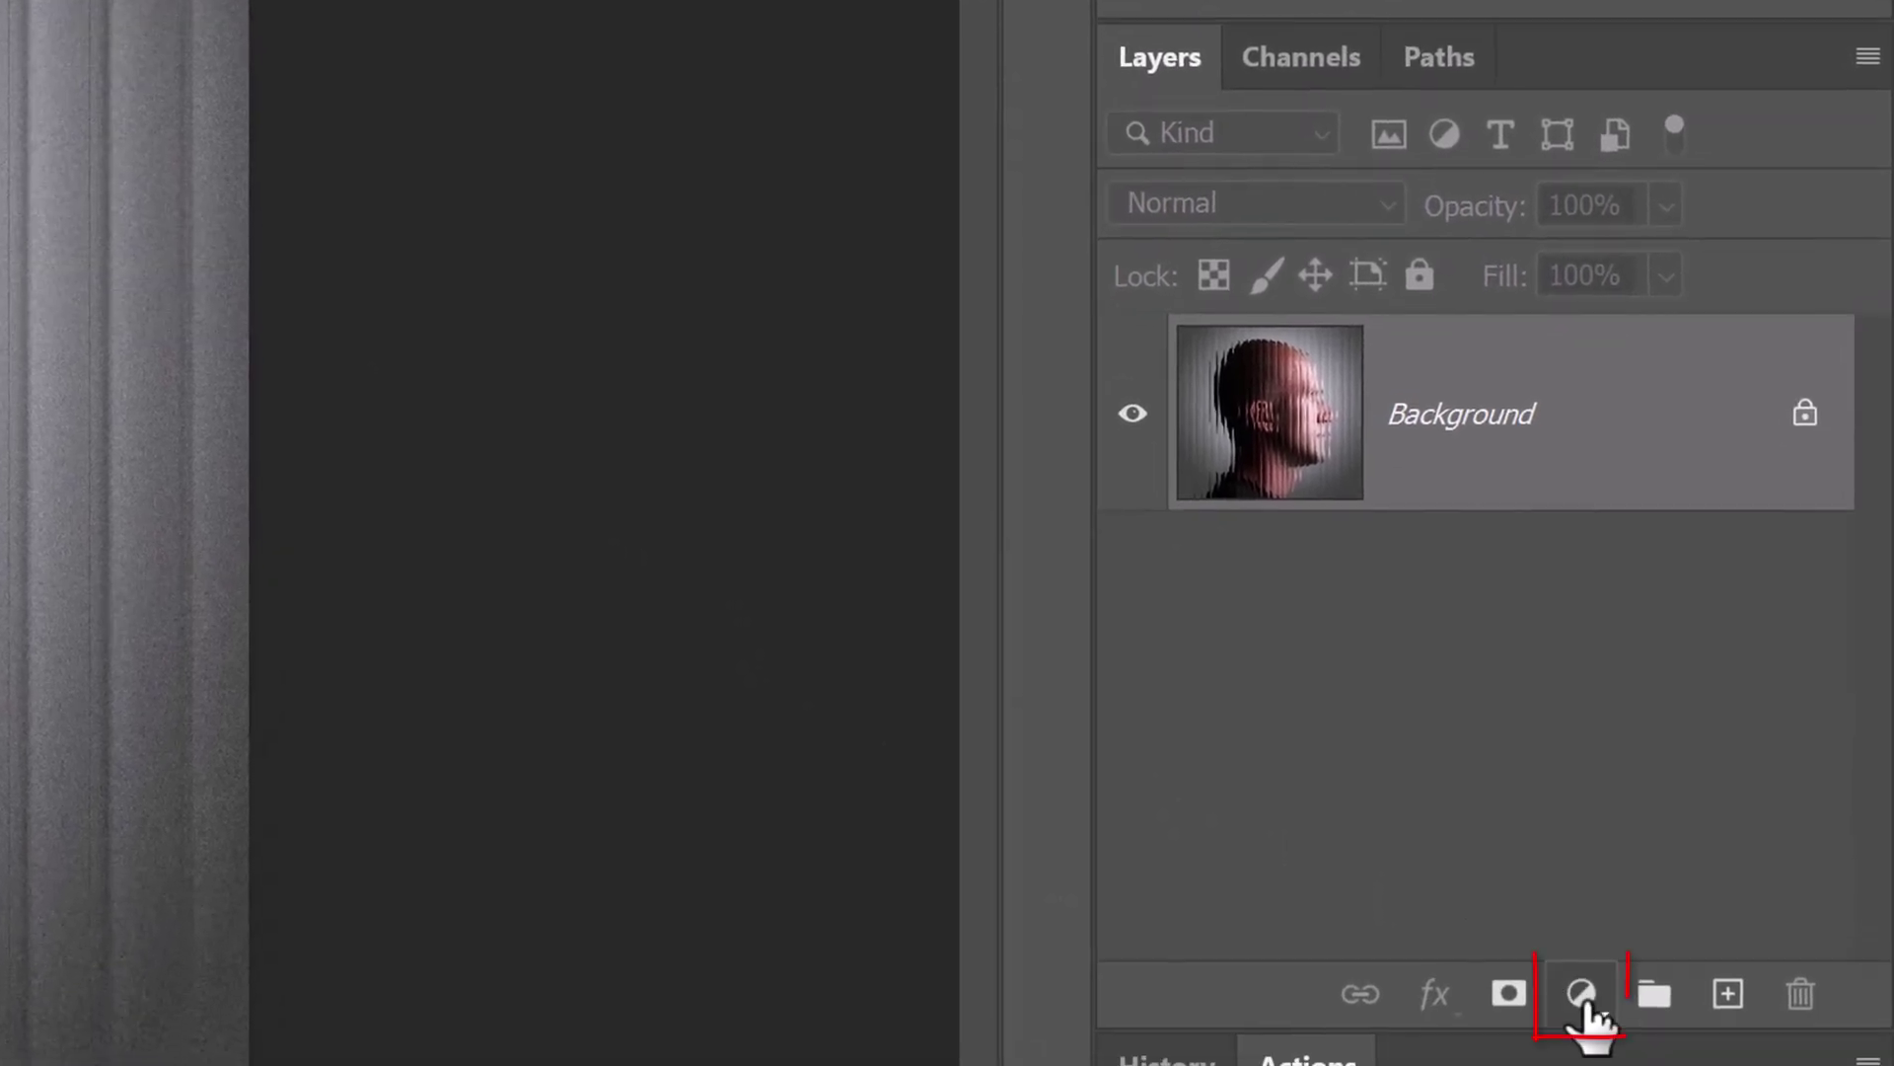
Add a Black & White adjustment layer above the Background portrait.
{"action": "left_click", "coordinate": [1583, 995]}
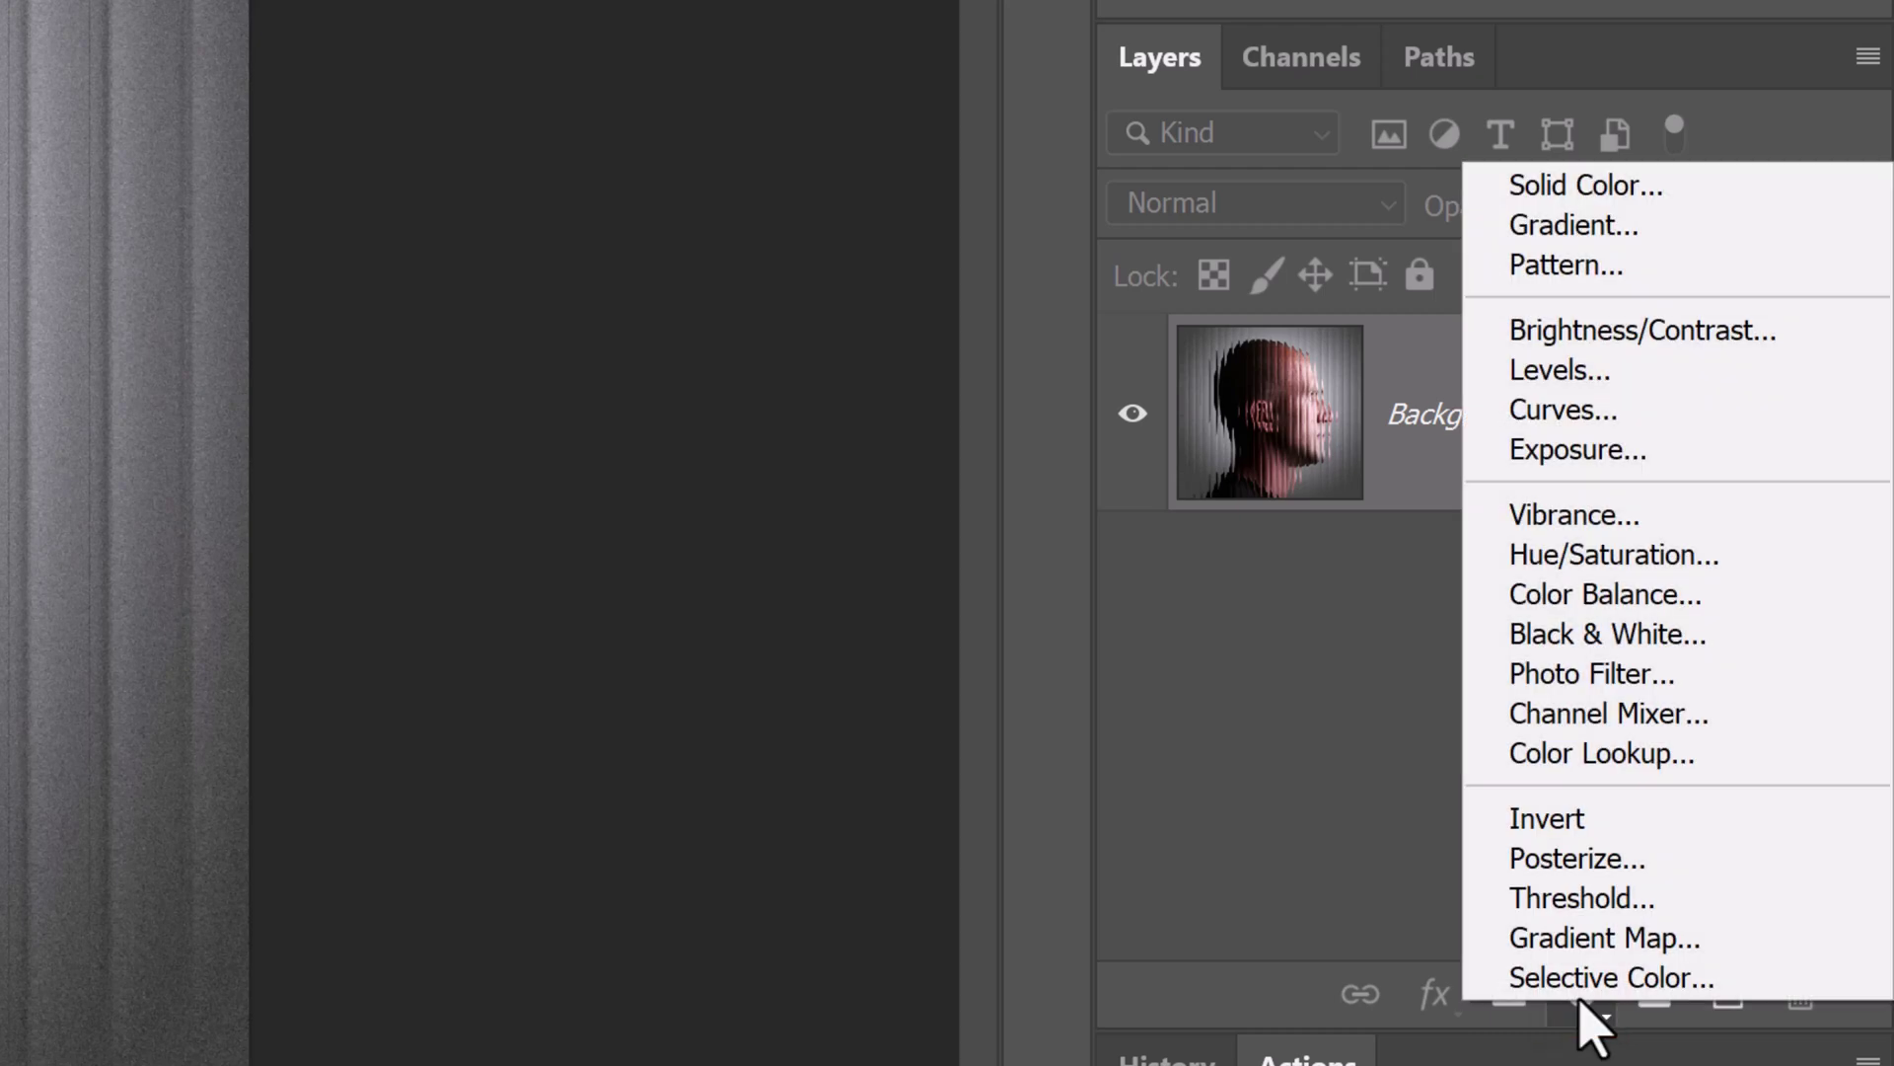
{"action": "left_click", "coordinate": [1592, 637]}
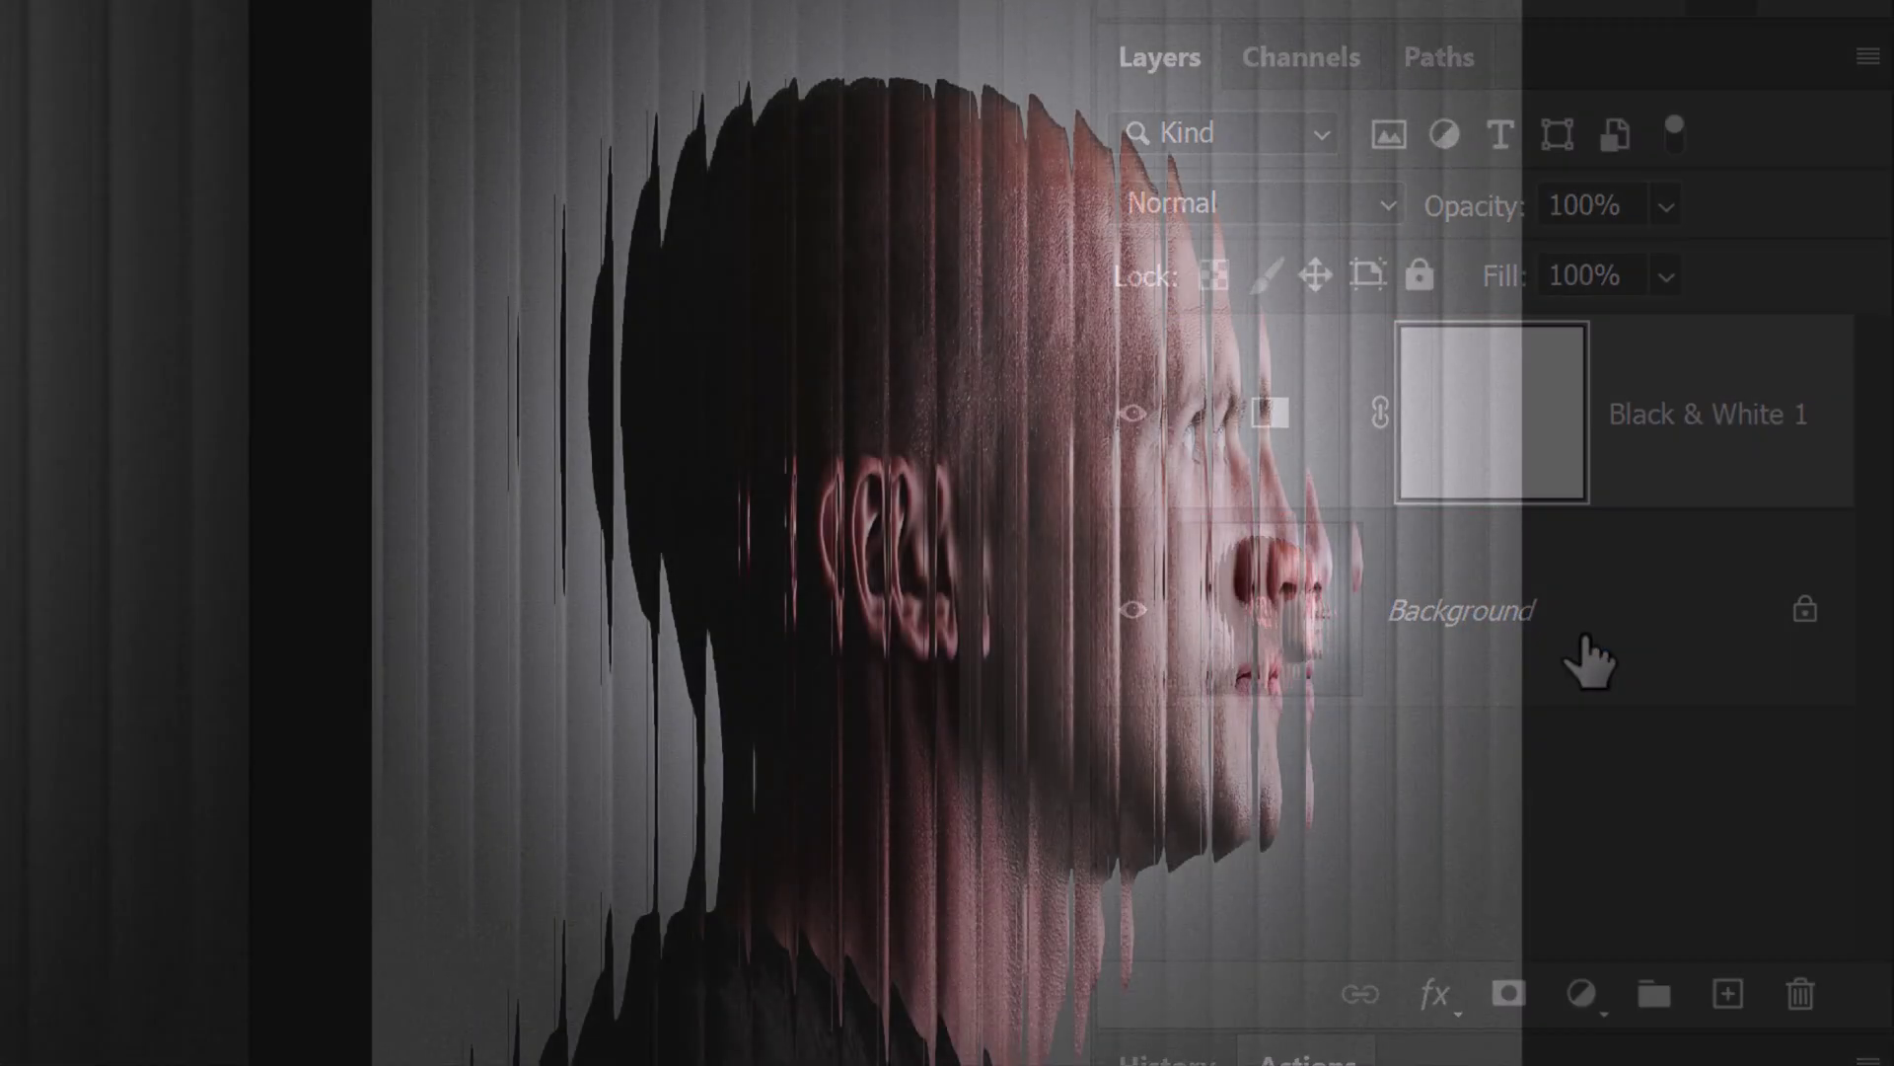